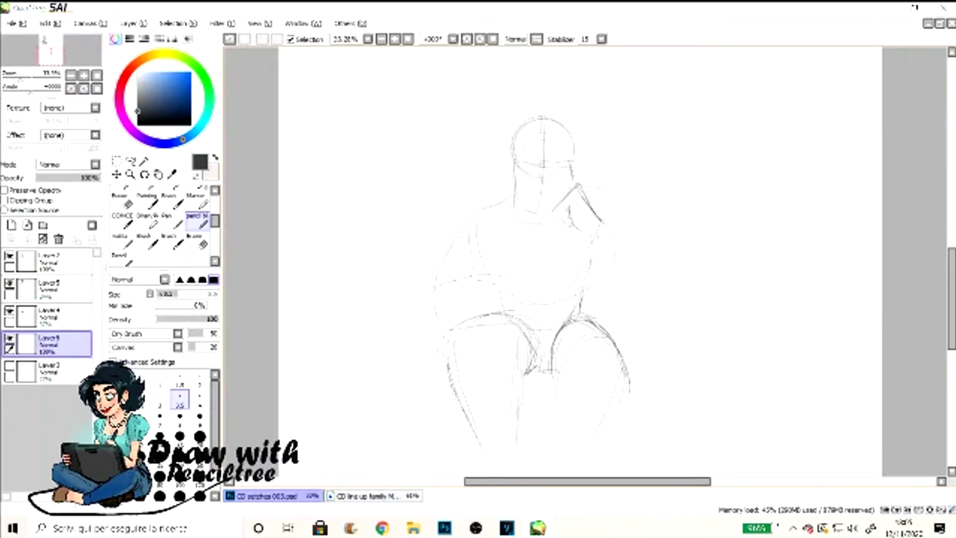
Lower the rough sketch layer's opacity to about 29% and draw the seated man's head contour and ears
left_click_drag(98, 177, 71, 177)
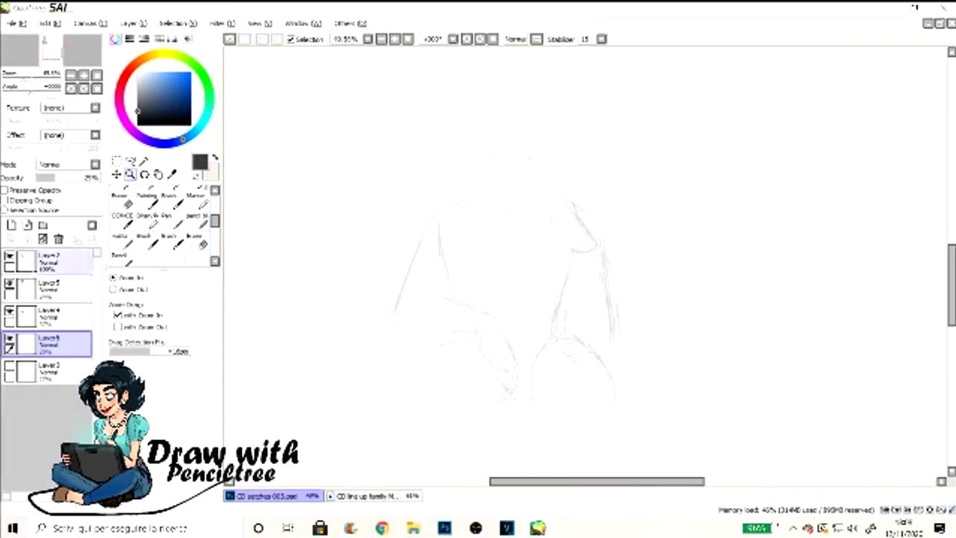
mouse_move(328, 135)
left_mouse_down()
mouse_move(299, 213)
mouse_move(388, 314)
mouse_move(478, 195)
mouse_move(346, 255)
left_mouse_up()
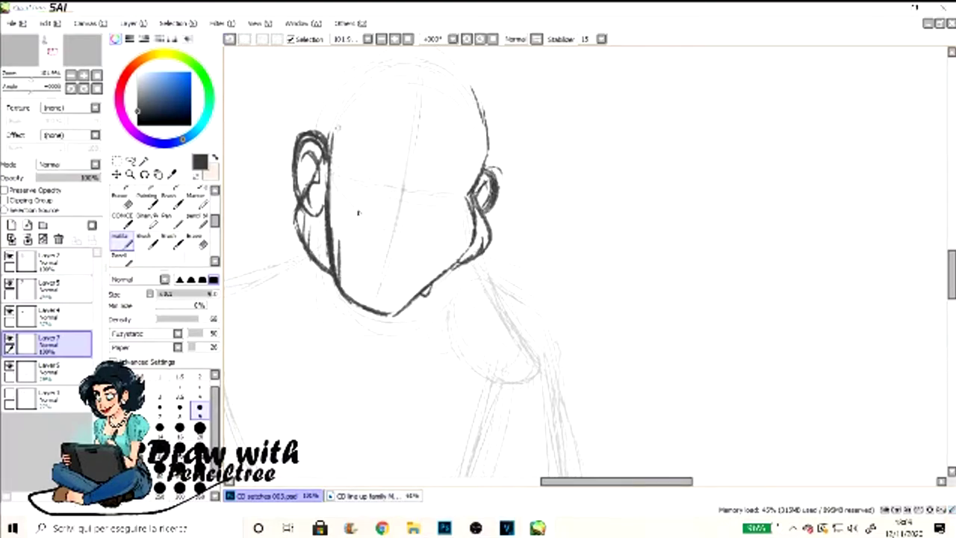
Draw the fist and wrist propping up the seated man's chin
left_click_drag(415, 310, 464, 378)
left_click_drag(471, 265, 542, 369)
left_click_drag(448, 303, 456, 355)
Draw the man's nose and the outline of the eye nearest the propped hand
left_click_drag(545, 482, 519, 482)
mouse_move(485, 209)
left_mouse_down()
mouse_move(499, 229)
mouse_move(535, 231)
mouse_move(501, 239)
left_mouse_up()
left_click_drag(517, 226, 532, 244)
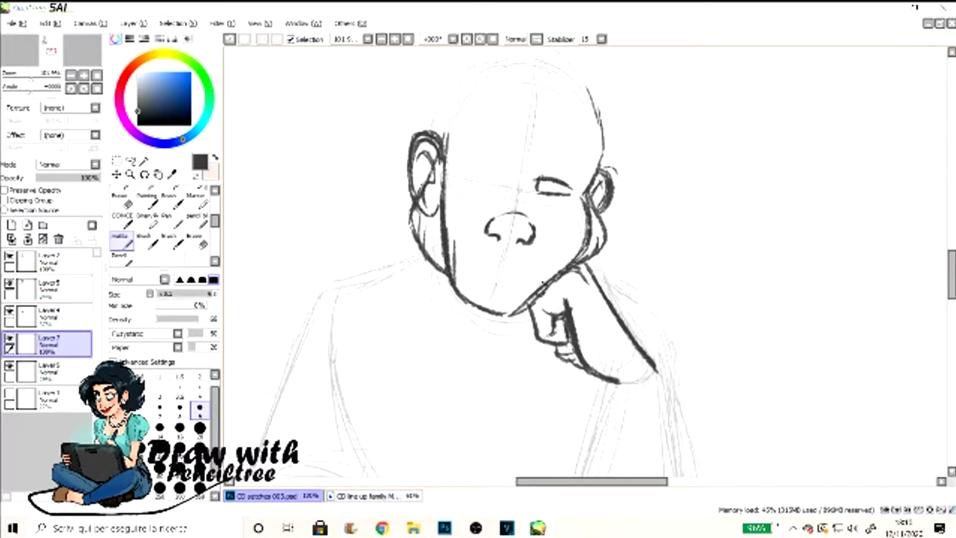
Duplicate the eye and eyebrow, transform the copy into the second eye, and merge it into the line layer
key("ctrl+c")
key("ctrl+v")
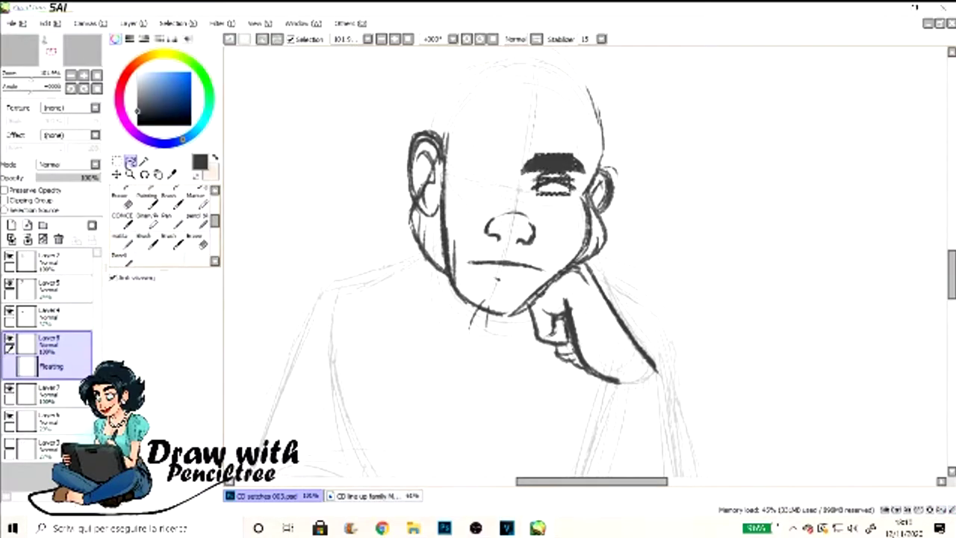
key("ctrl+t")
key("Return")
left_click(119, 239)
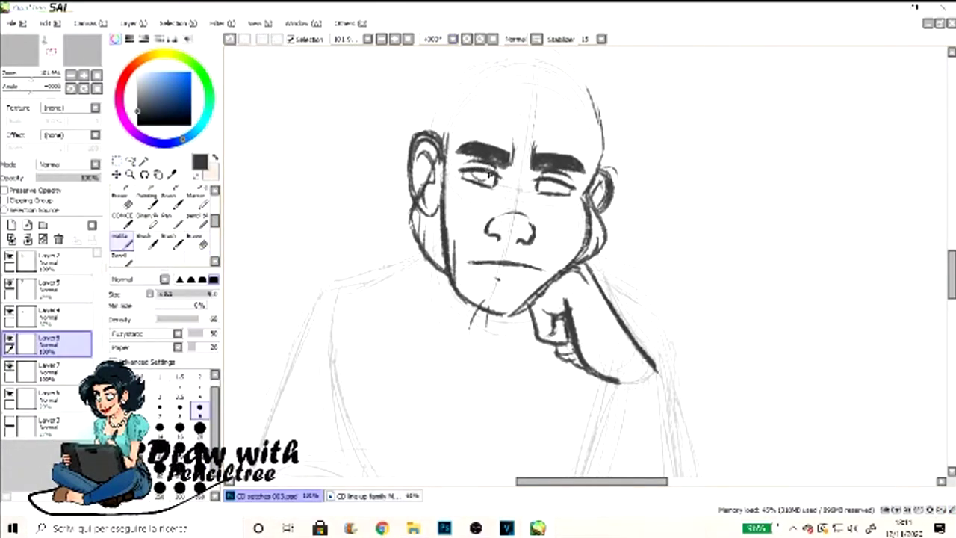
key("ctrl+e")
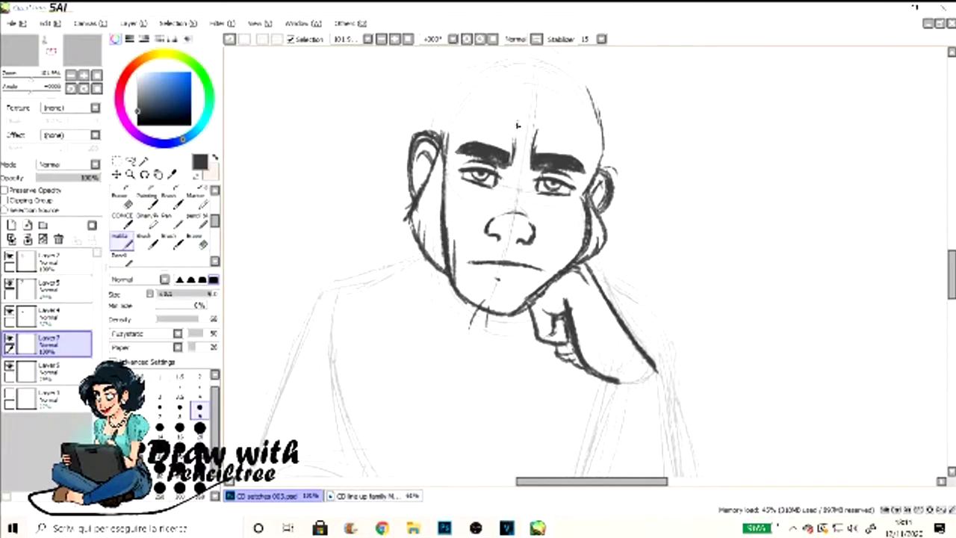
Draw the pointed shirt collar and the parted front locks and side volume of the man's hair
mouse_move(402, 356)
left_mouse_down()
mouse_move(481, 355)
mouse_move(566, 378)
left_mouse_up()
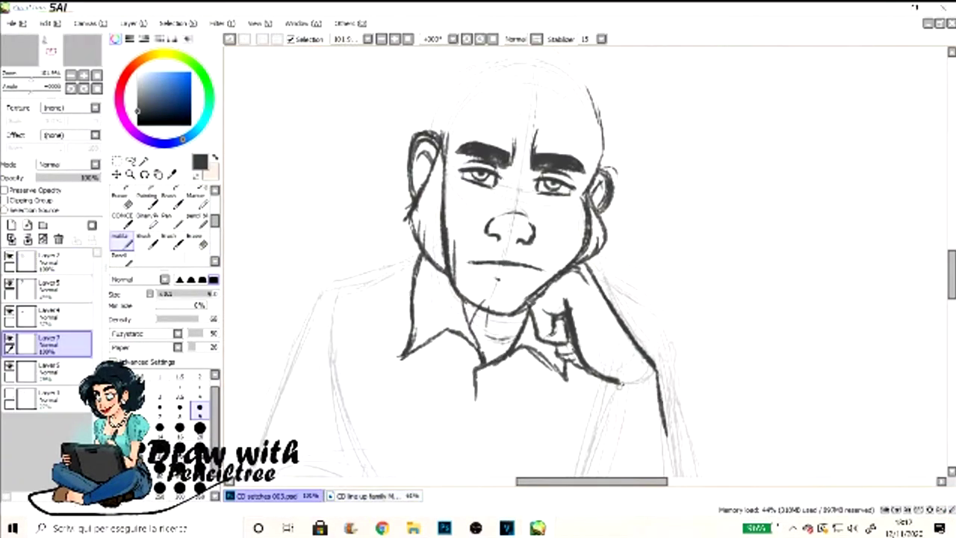
left_click_drag(527, 47, 530, 157)
left_click_drag(457, 224, 510, 156)
mouse_move(490, 181)
left_mouse_down()
mouse_move(455, 211)
mouse_move(494, 236)
left_mouse_up()
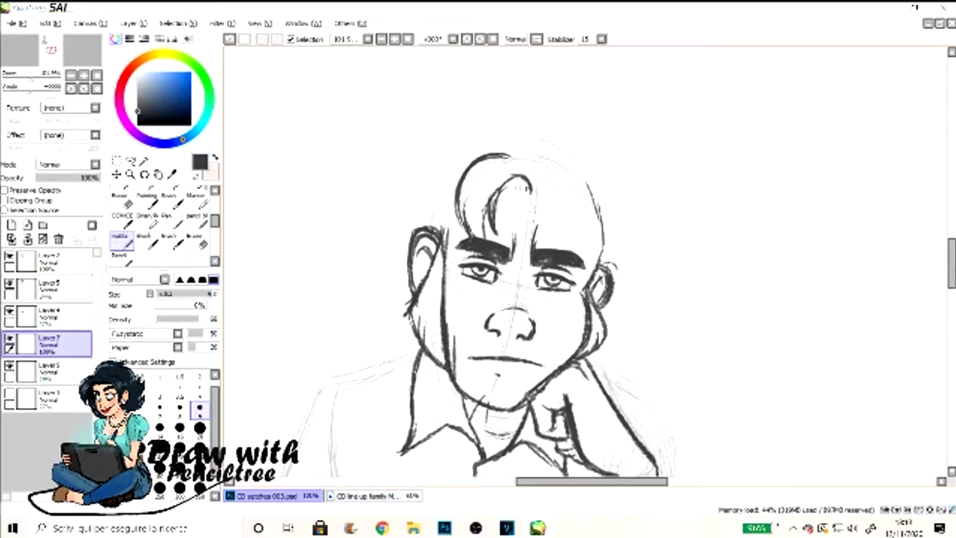
mouse_move(535, 191)
left_mouse_down()
mouse_move(401, 138)
mouse_move(447, 270)
left_mouse_up()
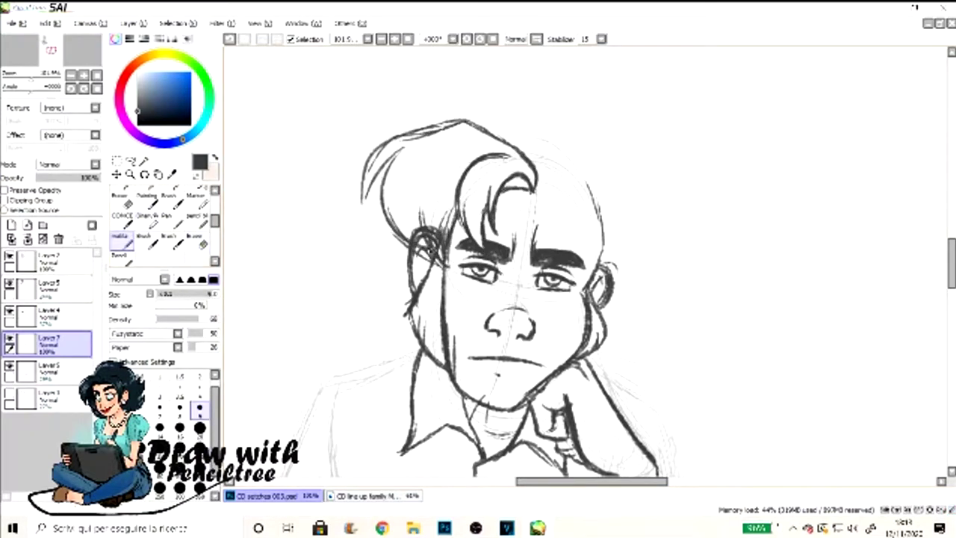
left_click_drag(481, 124, 363, 199)
left_click_drag(553, 172, 624, 246)
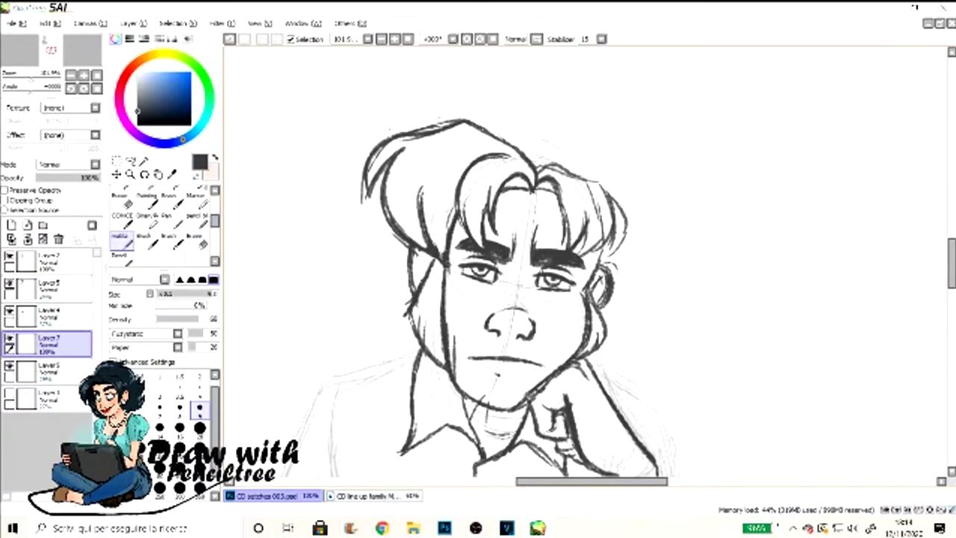
Transform the large hair lock slightly and draw the hair strands and face edge on the propped side
key("ctrl+t")
left_click_drag(404, 179, 410, 172)
key("Return")
left_click_drag(532, 162, 632, 246)
left_click_drag(609, 250, 579, 365)
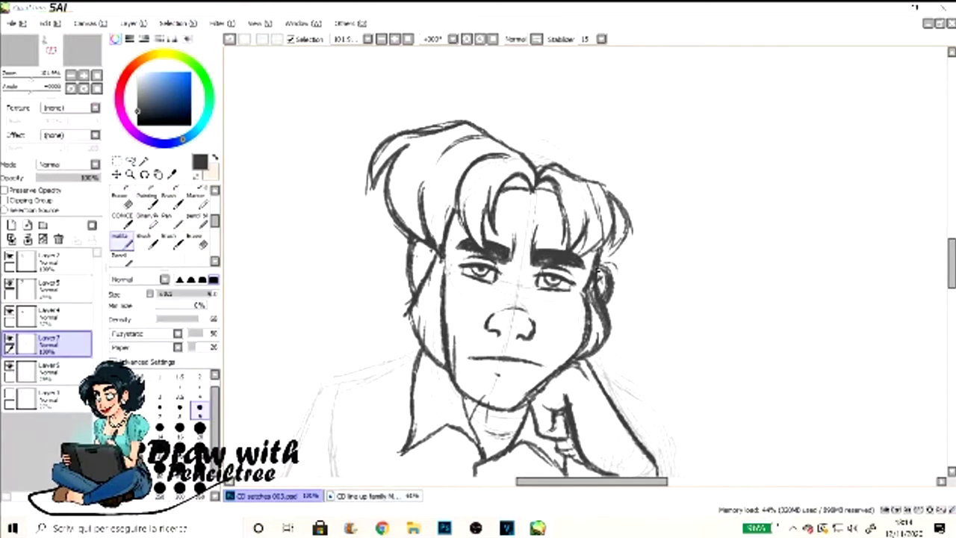
Draw tousled curls on top and along both sides of the head, using the mirrored view for checking
mouse_move(480, 102)
left_mouse_down()
mouse_move(575, 97)
mouse_move(656, 247)
left_mouse_up()
left_click_drag(407, 208, 385, 257)
key("h")
mouse_move(792, 188)
left_mouse_down()
mouse_move(796, 231)
mouse_move(770, 299)
left_mouse_up()
left_click_drag(523, 157, 557, 254)
key("h")
left_click_drag(613, 306, 658, 251)
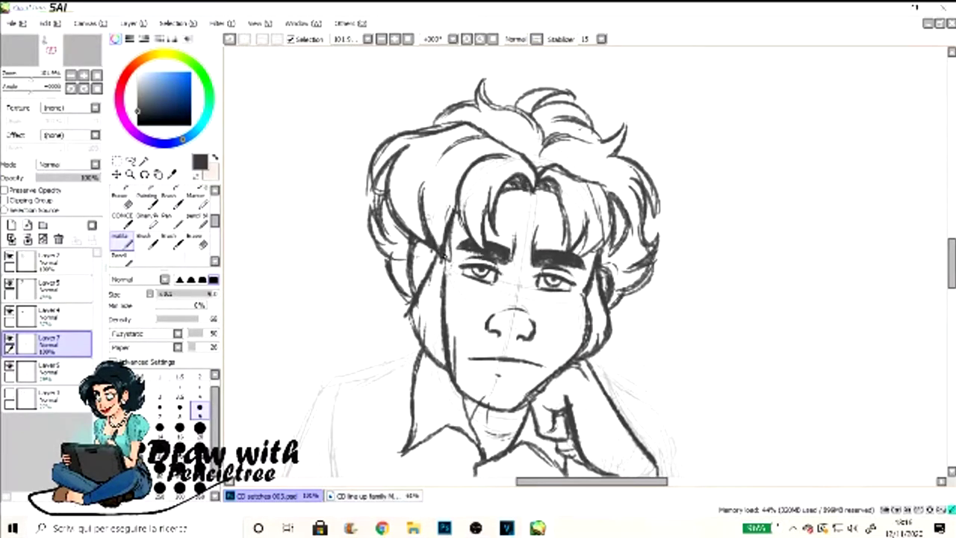
Draw the shoulder, sleeve and rolled cuff of the arm resting across the lap, undoing the last stray stroke
scroll(516, 261, "down", 5)
scroll(515, 261, "up", 3)
left_click_drag(383, 208, 411, 345)
mouse_move(383, 209)
left_mouse_down()
mouse_move(323, 357)
mouse_move(389, 388)
left_mouse_up()
left_click_drag(303, 351, 351, 430)
left_click_drag(321, 217, 385, 336)
key("ctrl+z")
Draw the fingers of the hand hanging from the resting arm, redoing the finger line once
left_click(482, 39)
left_click(482, 39)
scroll(515, 262, "down", 3)
left_click_drag(465, 283, 473, 329)
key("ctrl+z")
left_click_drag(456, 278, 473, 329)
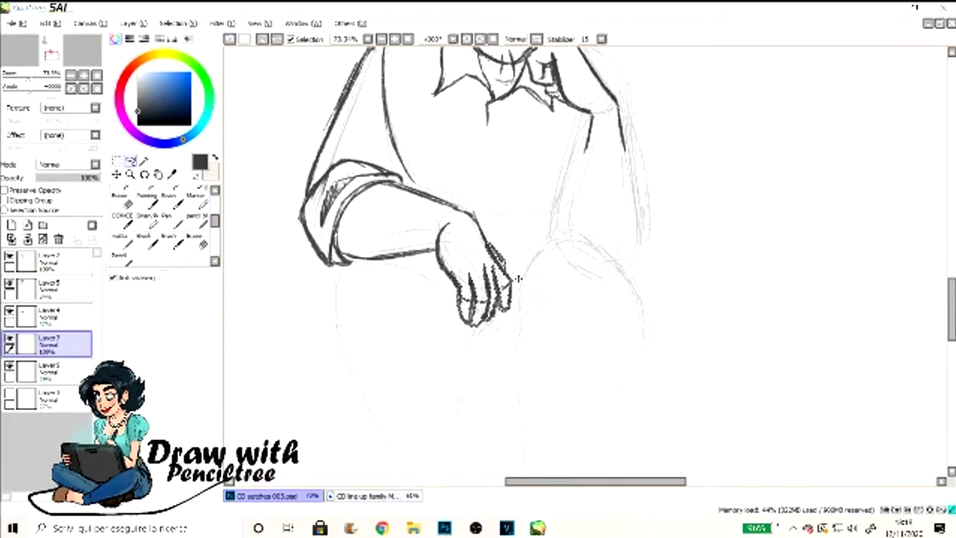
Draw the forearm, elbow and sleeve of the arm that supports the head
scroll(512, 277, "down", 2)
mouse_move(582, 216)
left_mouse_down()
mouse_move(572, 314)
mouse_move(630, 334)
left_mouse_up()
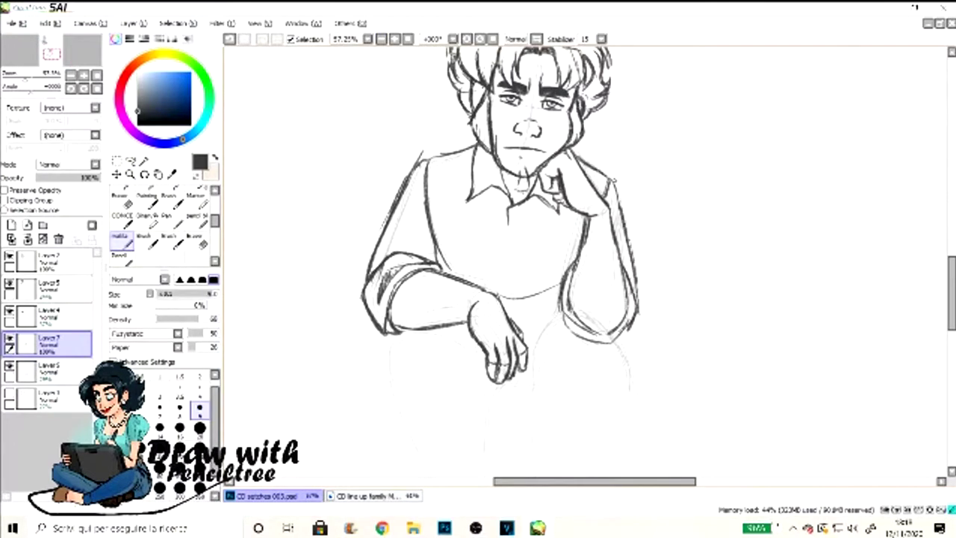
key("h")
left_click_drag(612, 297, 691, 305)
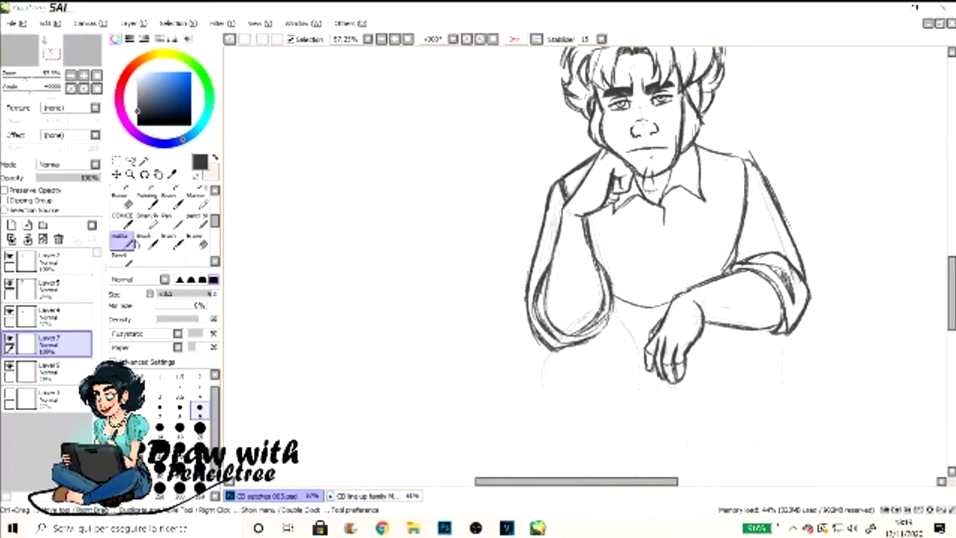
Draw the shirt's button placket and rework the supporting arm's sleeve in the mirrored view
left_click_drag(654, 207, 657, 306)
left_click_drag(665, 225, 667, 304)
mouse_move(592, 158)
left_mouse_down()
mouse_move(538, 250)
mouse_move(522, 314)
left_mouse_up()
left_click_drag(542, 209, 524, 321)
left_click_drag(620, 267, 602, 340)
key("h")
scroll(508, 217, "down", 3)
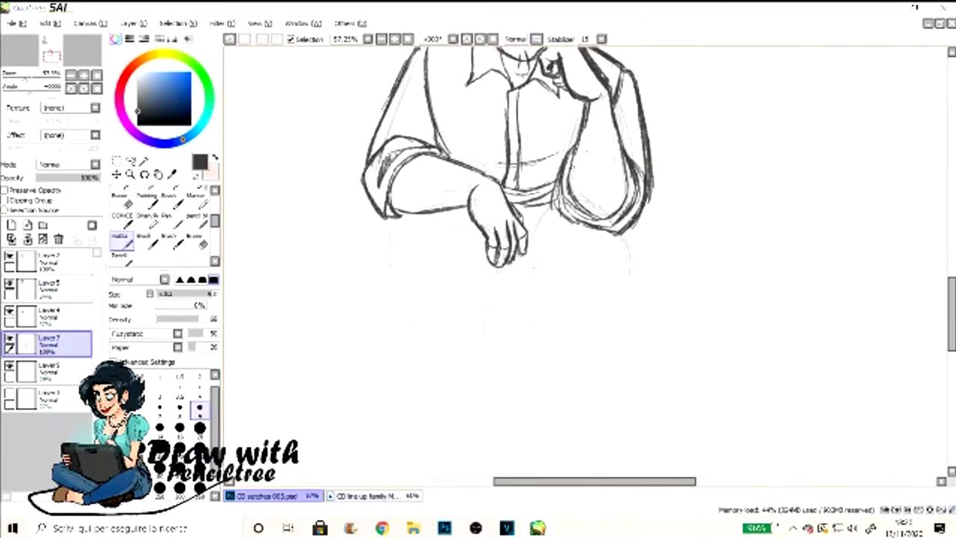
left_click_drag(381, 213, 393, 291)
left_click_drag(393, 224, 478, 273)
left_click_drag(422, 224, 470, 367)
left_click_drag(411, 269, 419, 351)
key("minus")
key("ctrl+z")
key("ctrl+z")
key("ctrl+z")
key("ctrl+z")
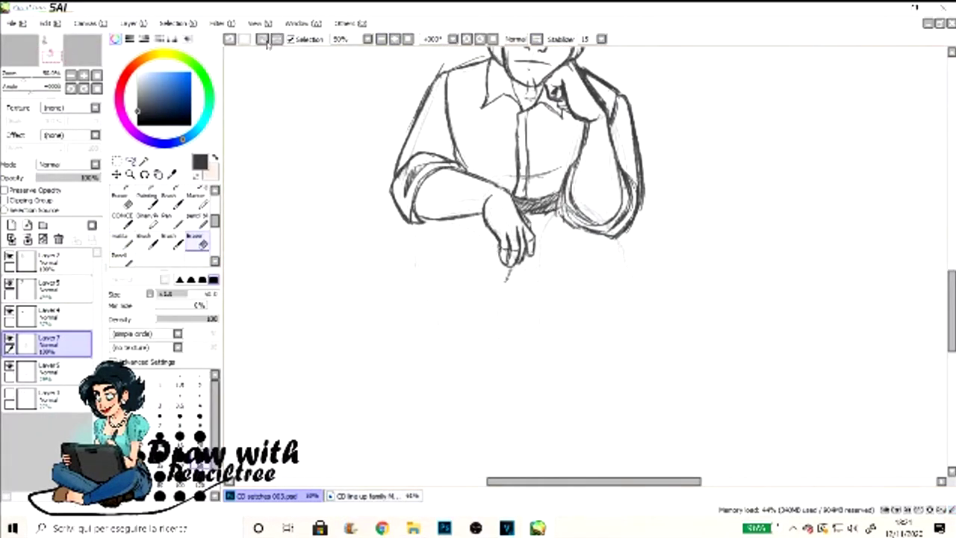
Draw both bent knees and the lower legs converging toward the ankles
left_click_drag(463, 250, 575, 216)
left_click_drag(396, 224, 441, 355)
left_click_drag(460, 220, 512, 365)
left_click_drag(404, 269, 474, 389)
left_click_drag(538, 217, 623, 299)
left_click_drag(624, 247, 575, 374)
left_click_drag(560, 273, 534, 373)
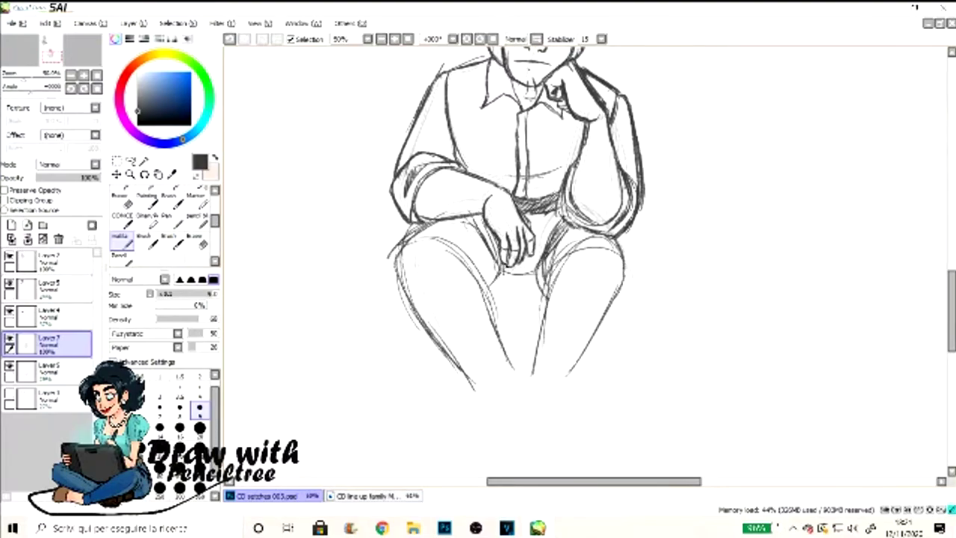
Redraw the crossing legs on a new layer and merge it down into the line layer
key("minus")
key("ctrl+z")
key("ctrl+shift+n")
left_click_drag(472, 225, 508, 310)
left_click_drag(523, 235, 486, 317)
left_click_drag(579, 247, 553, 325)
left_click_drag(609, 247, 553, 351)
left_click_drag(471, 236, 538, 329)
left_click_drag(541, 239, 612, 302)
key("ctrl+e")
Strengthen the inner leg lines and extend the shins down toward the crossed ankles
left_click_drag(467, 235, 504, 317)
left_click_drag(549, 269, 530, 347)
left_click_drag(523, 344, 512, 407)
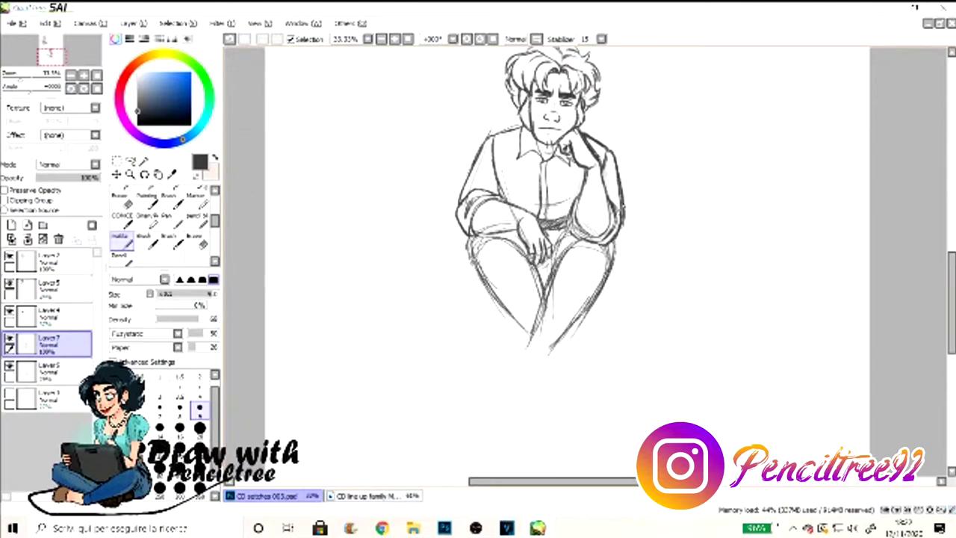
left_click_drag(549, 357, 532, 418)
left_click_drag(538, 350, 501, 407)
key("ctrl+z")
key("ctrl+z")
key("ctrl+z")
Sketch the front foot below the crossed ankles and start transforming it
left_click_drag(523, 346, 495, 385)
left_click_drag(551, 351, 545, 385)
left_click(133, 23)
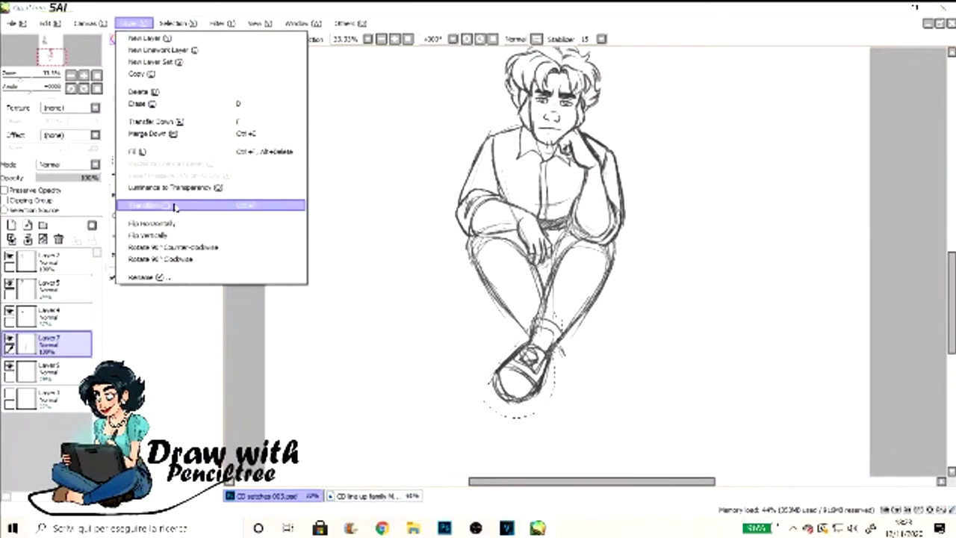
Check the family line-up document for reference and redraw the front foot as a buckled shoe with an ankle cuff
left_click(374, 495)
left_click(269, 495)
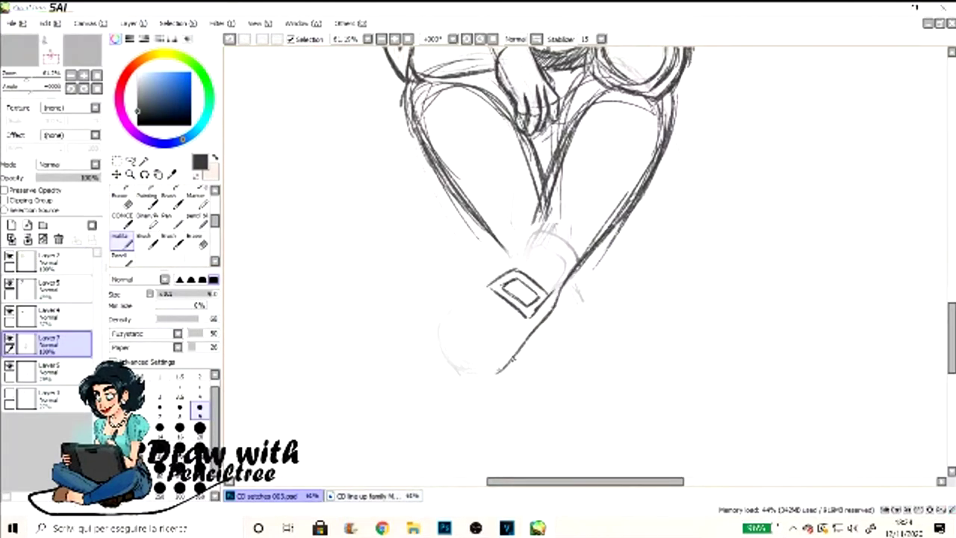
mouse_move(515, 299)
left_mouse_down()
mouse_move(433, 358)
mouse_move(515, 366)
left_mouse_up()
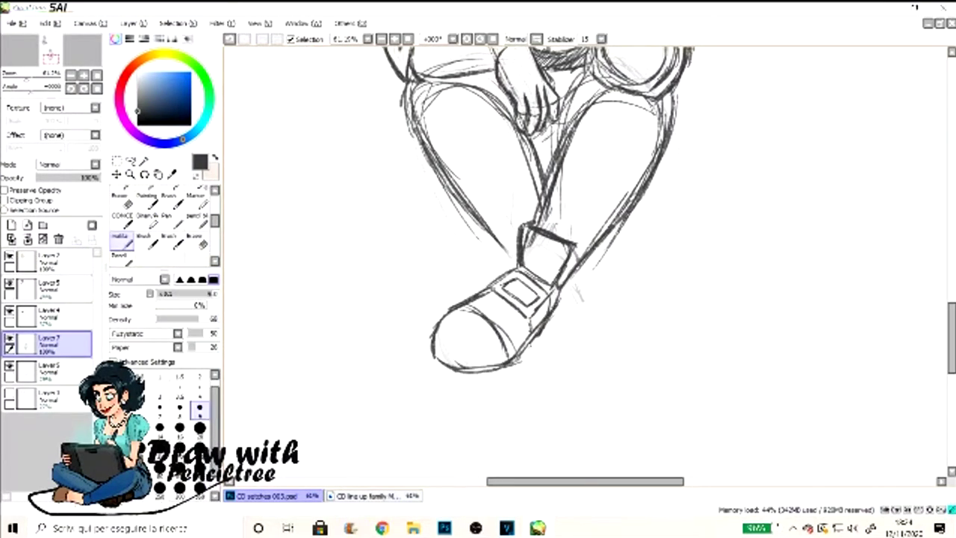
left_click_drag(552, 291, 515, 352)
Clean up the buckled shoe's toe, sole and ankle by erasing stray lines and redrawing the edges
key("e")
left_click_drag(479, 313, 423, 351)
key("ctrl+z")
key("n")
key("ctrl+z")
key("ctrl+z")
key("ctrl+y")
key("e")
key("n")
left_click_drag(555, 301, 547, 333)
key("e")
mouse_move(542, 278)
left_mouse_down()
mouse_move(486, 374)
mouse_move(567, 284)
left_mouse_up()
Adjust the selected buckled shoe with Transform to fit the seated figure
scroll(591, 265, "down", 3)
scroll(590, 266, "up", 2)
key("ctrl+d")
key("n")
scroll(590, 262, "down", 2)
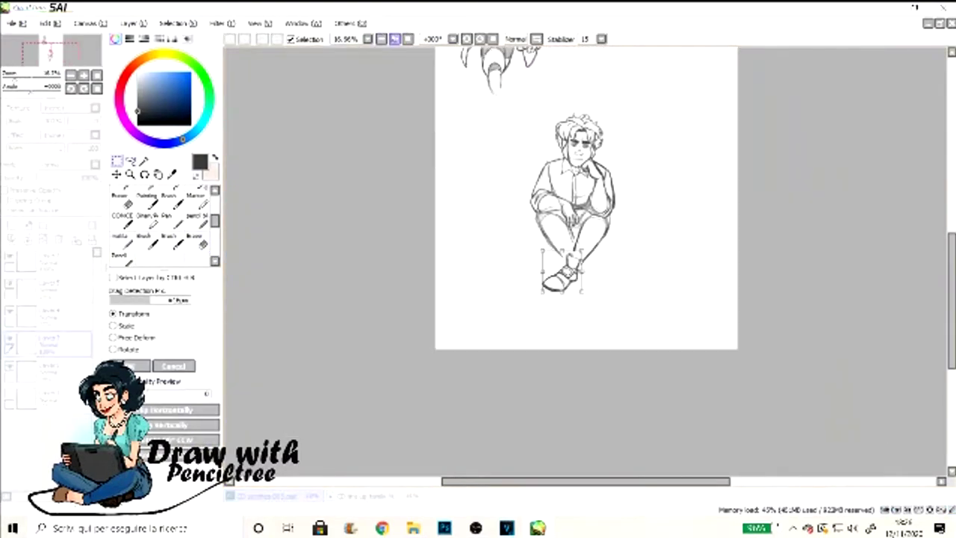
Draw and shade the hems of the breeches around both knees
scroll(591, 262, "up", 3)
left_click_drag(650, 123, 657, 186)
left_click_drag(597, 119, 643, 156)
mouse_move(448, 119)
left_mouse_down()
mouse_move(523, 168)
mouse_move(499, 154)
left_mouse_up()
scroll(591, 261, "down", 3)
scroll(590, 262, "up", 2)
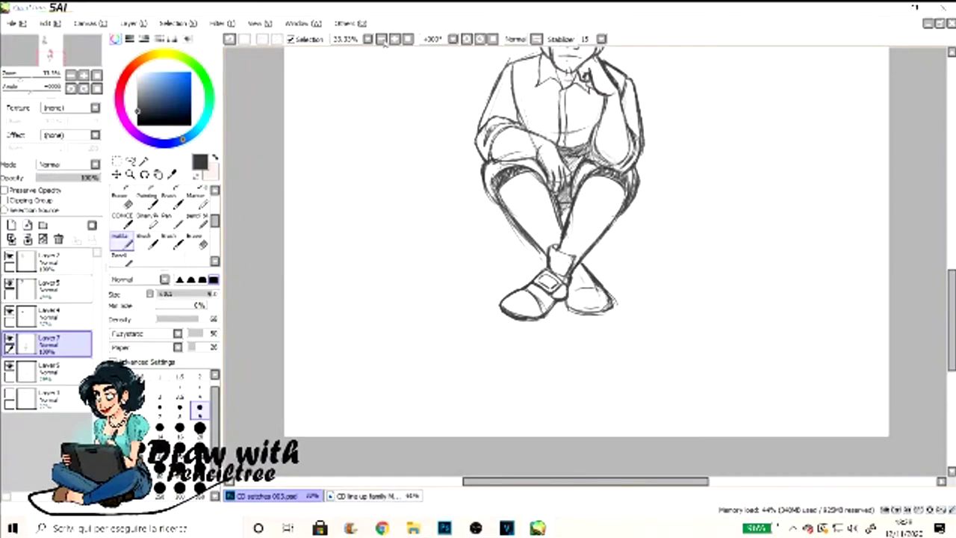
Draw the rear leg's lower edge and detail the second shoe behind the crossed ankles
key("ctrl+plus")
left_click_drag(627, 269, 568, 374)
mouse_move(631, 246)
left_mouse_down()
mouse_move(560, 388)
mouse_move(591, 284)
left_mouse_up()
key("ctrl+minus")
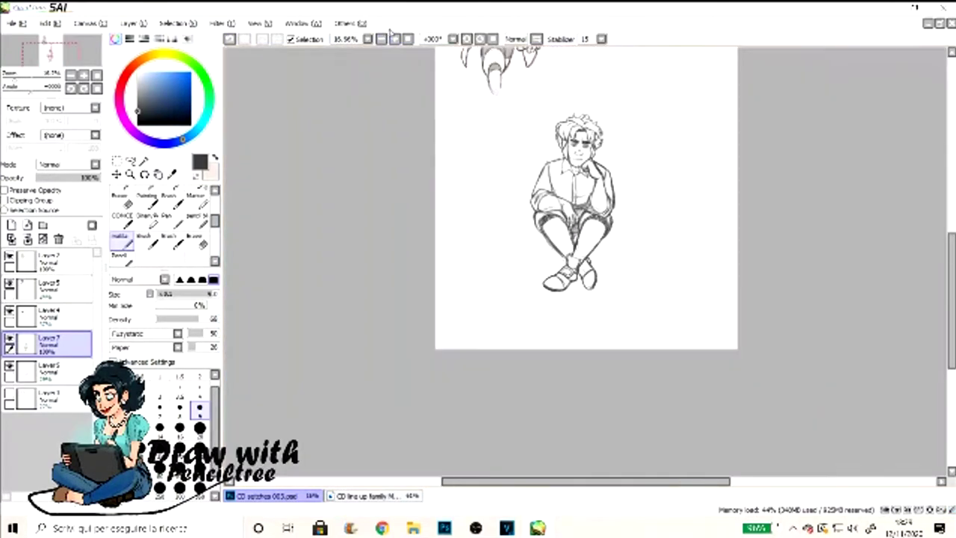
key("ctrl+plus")
key("ctrl+plus")
key("ctrl+plus")
key("ctrl+minus")
key("ctrl+minus")
Rough out a second figure leaning in behind the seated man with the pencil on the sketch layer
left_click(49, 370)
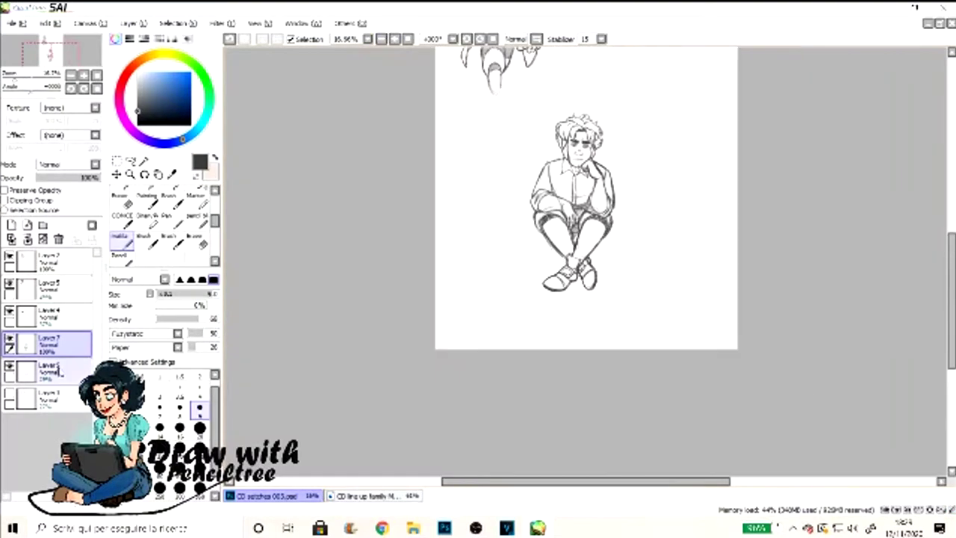
key("ctrl+plus")
left_click(196, 218)
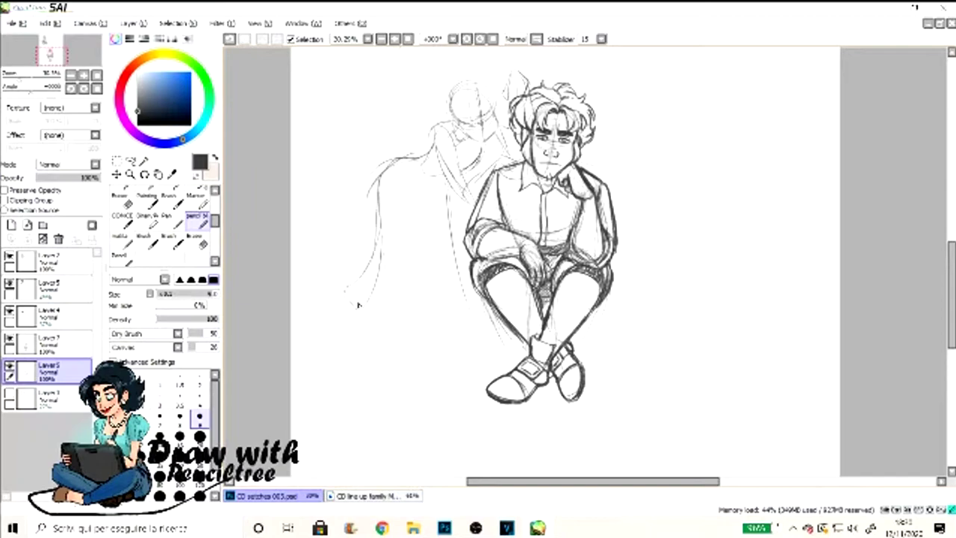
Undo the stray line and outline the second figure's face on a new layer with the line brush
key("ctrl+plus")
key("ctrl+plus")
key("ctrl+plus")
key("n")
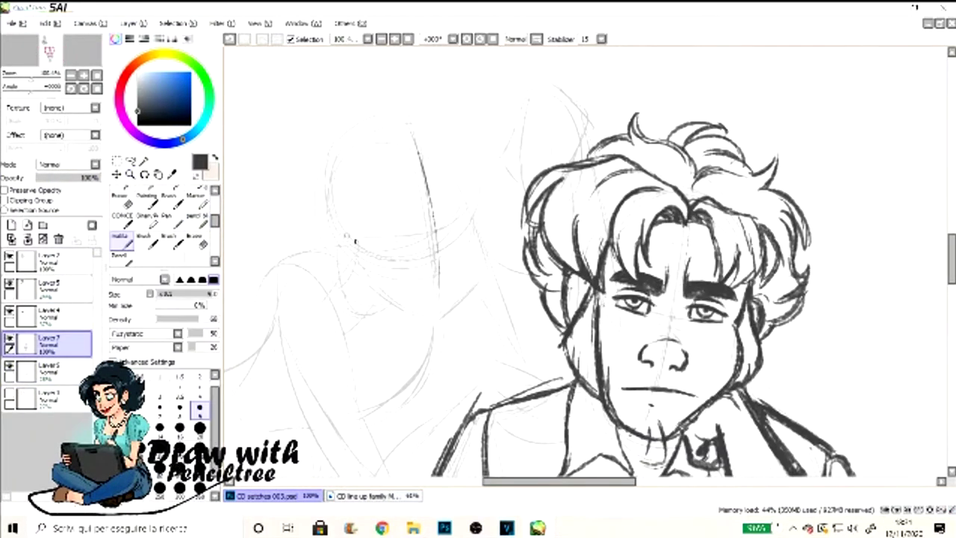
key("ctrl+shift+n")
key("ctrl+z")
left_click_drag(465, 147, 478, 248)
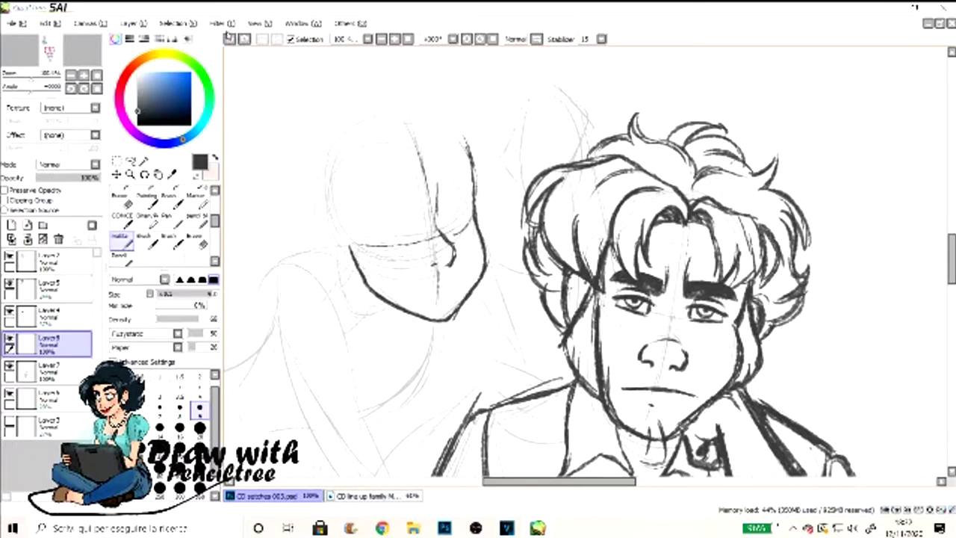
Draw the second figure's nose and far eye on the rotated canvas, undoing the trial mouth
key("Delete")
key("End")
key("ctrl+z")
key("ctrl+z")
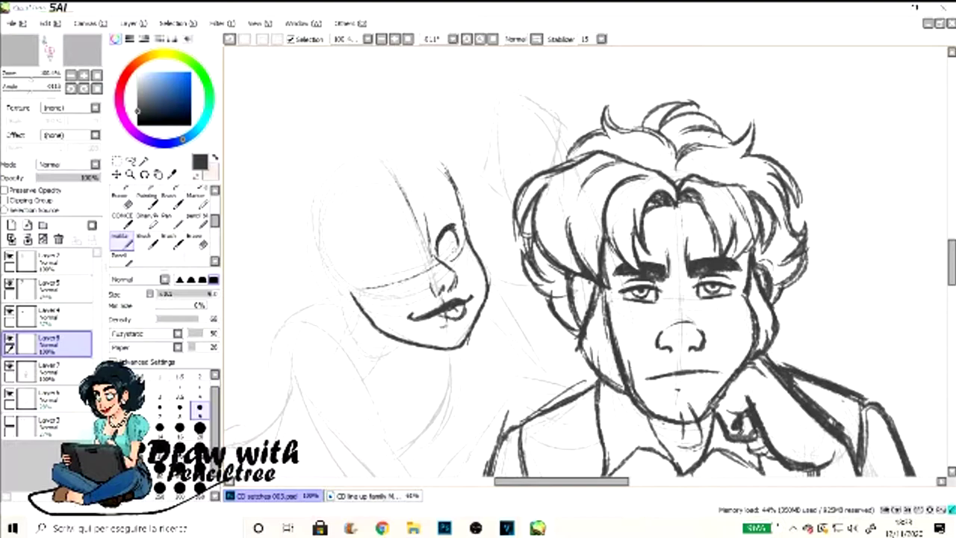
key("ctrl+z")
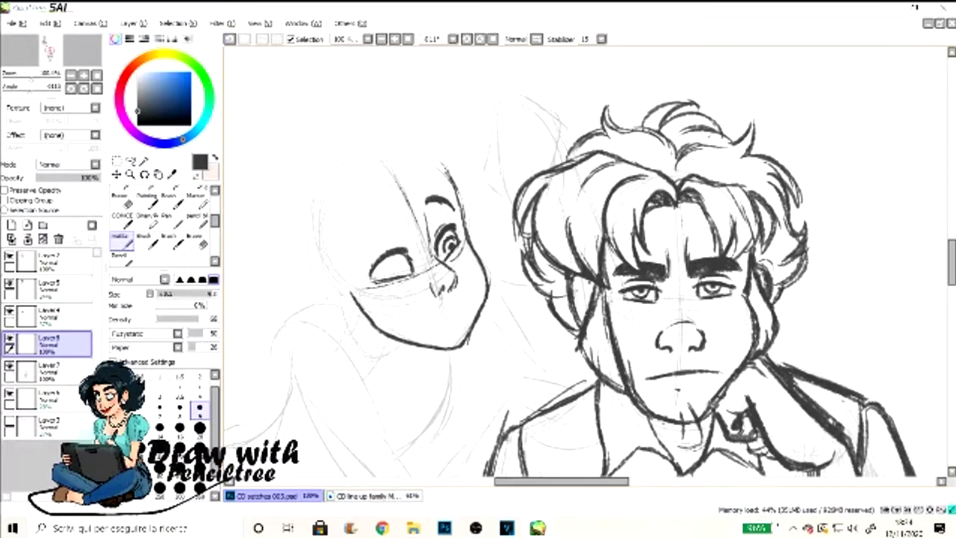
Complete the second figure's eyes, eyebrows, smiling mouth and forehead edge
key("ctrl+y")
key("ctrl+y")
key("ctrl+y")
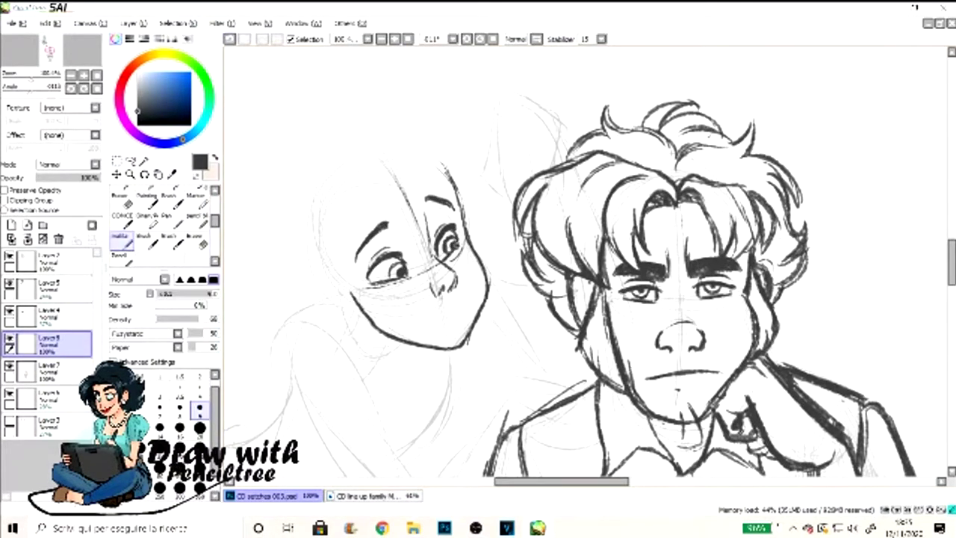
key("Delete")
left_click_drag(451, 152, 481, 187)
key("End")
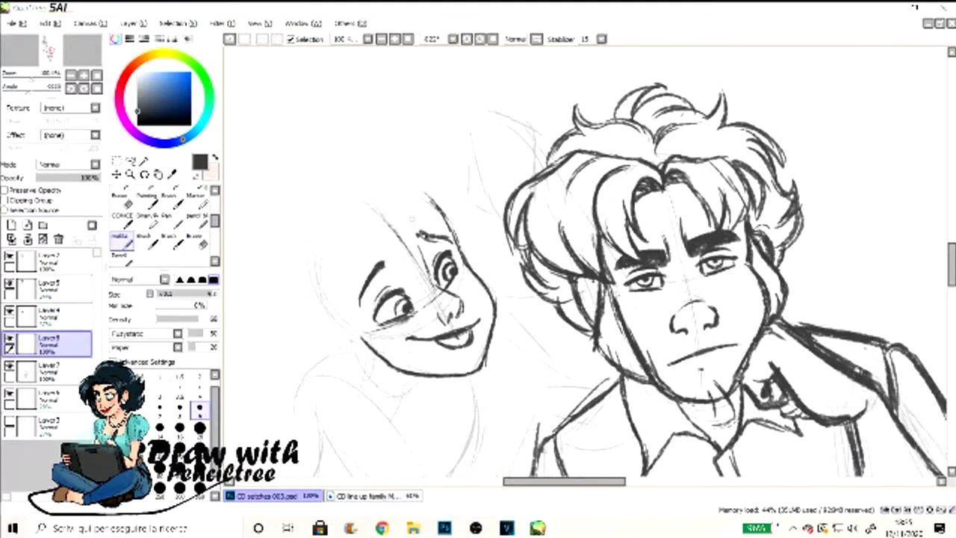
Draw the second figure's raised hand touching the seated man's hair and erase the overlapping hair lines on Layer 7
key("End")
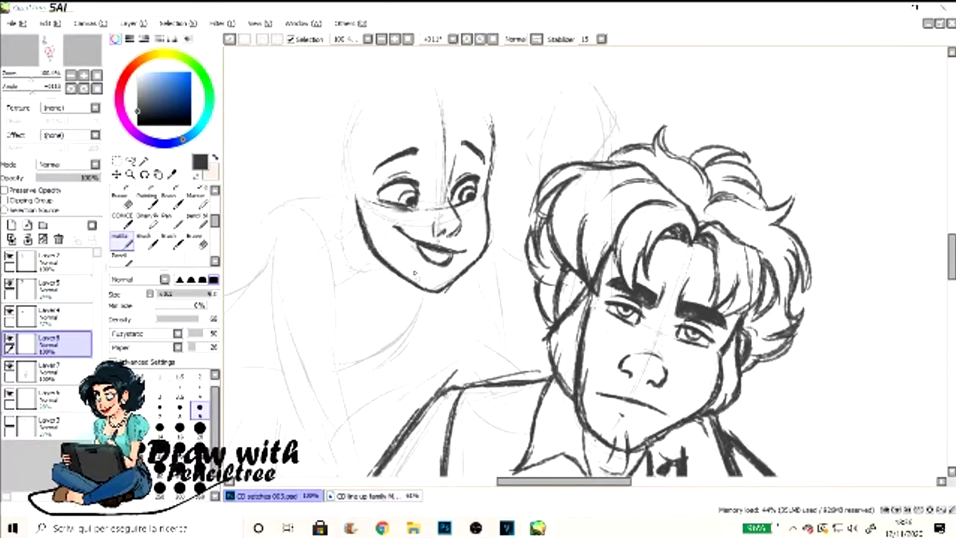
left_click_drag(562, 163, 604, 158)
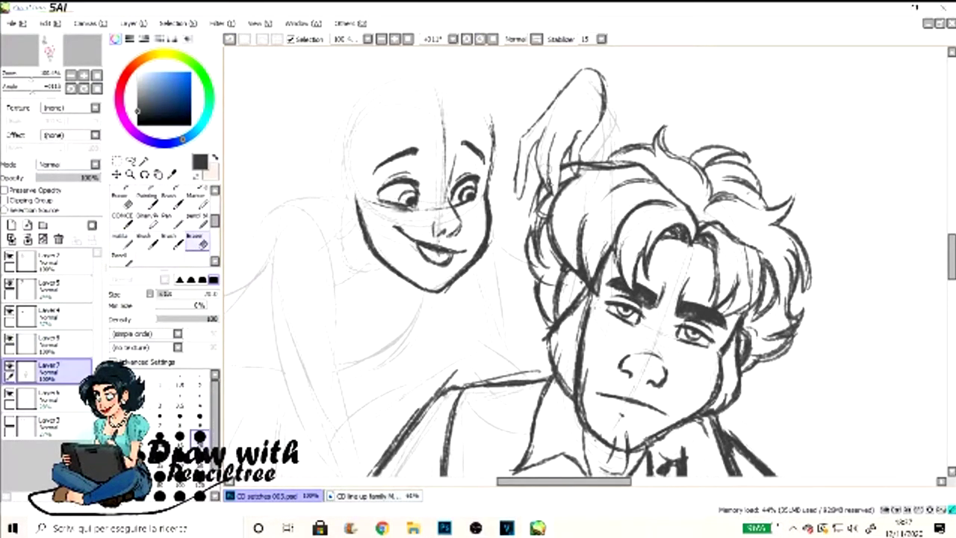
left_click_drag(541, 169, 532, 187)
key("e")
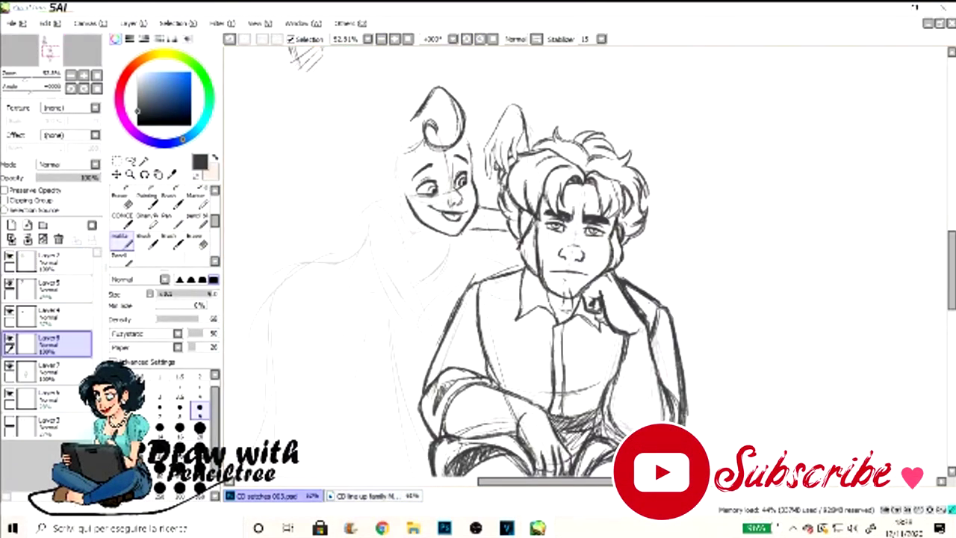
Draw the second figure's ear and hairline, plus the crown and wavy hair flowing behind her head
scroll(478, 261, "up", 3)
left_click_drag(344, 232, 299, 295)
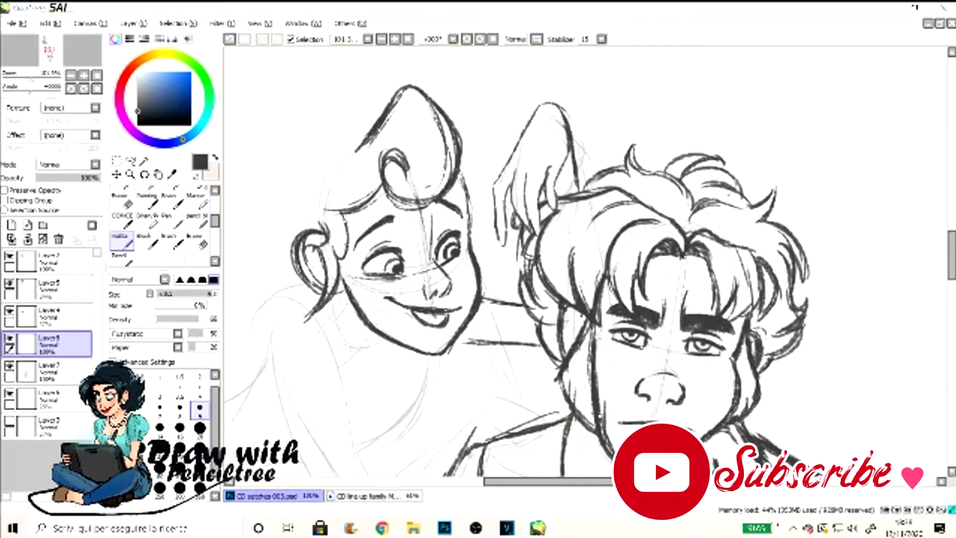
scroll(583, 284, "left", 3)
mouse_move(373, 236)
left_mouse_down()
mouse_move(310, 359)
mouse_move(314, 411)
left_mouse_up()
left_click_drag(351, 292, 444, 329)
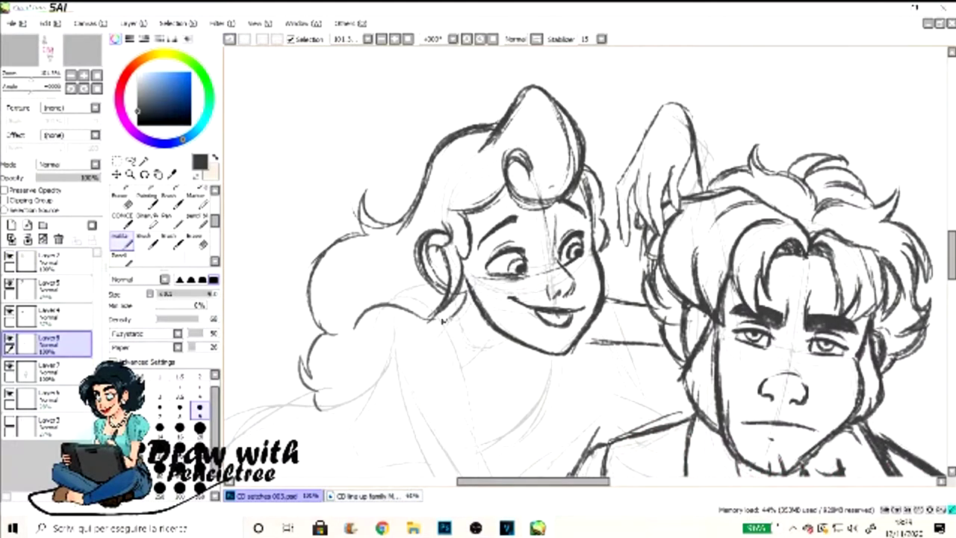
left_click_drag(359, 246, 306, 336)
left_click_drag(448, 125, 504, 118)
left_click_drag(407, 213, 501, 114)
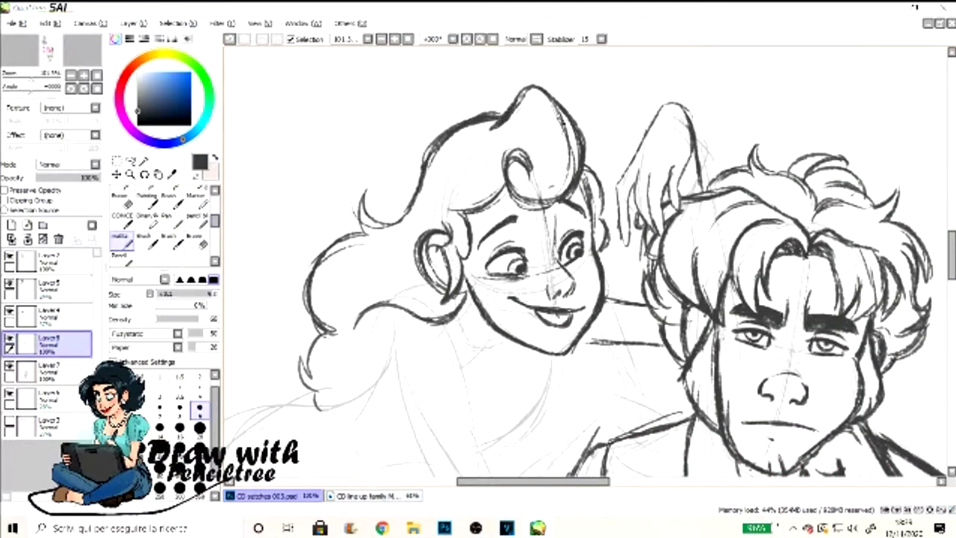
Add a bow to the back of the second figure's hair and reshape her rolled forelock, erasing overlapping lines
left_click_drag(515, 198, 591, 84)
scroll(583, 262, "down", 3)
scroll(583, 262, "up", 2)
left_click_drag(479, 173, 432, 215)
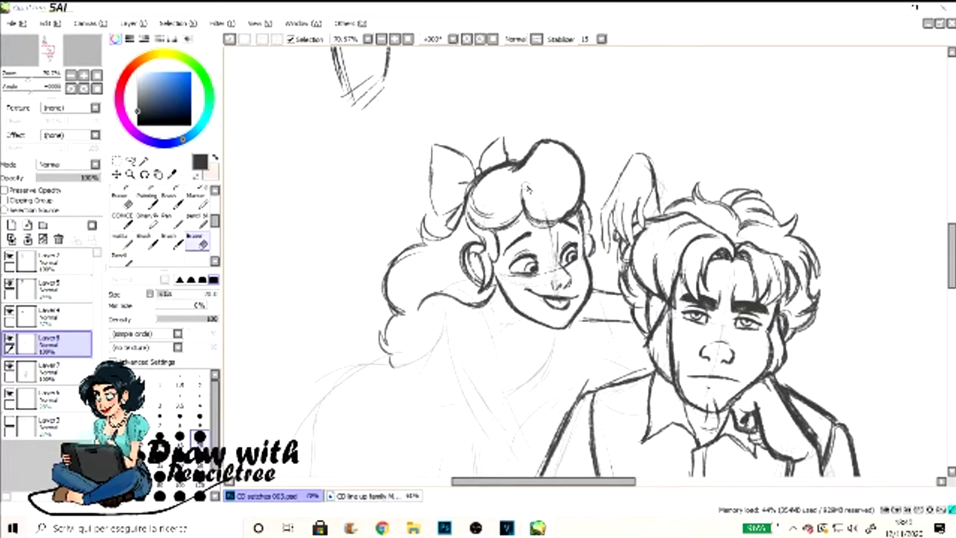
scroll(583, 261, "up", 2)
key("e")
scroll(583, 261, "down", 5)
scroll(612, 247, "up", 5)
key("n")
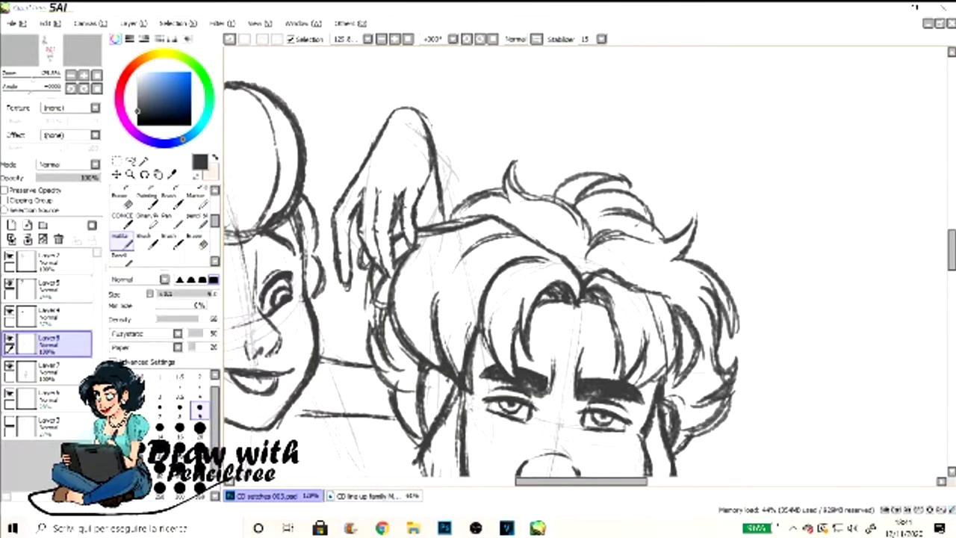
Draw the second figure's neckline and bent arm with the hand resting on the seated man's shoulder, erasing the covered lines
scroll(583, 262, "down", 3)
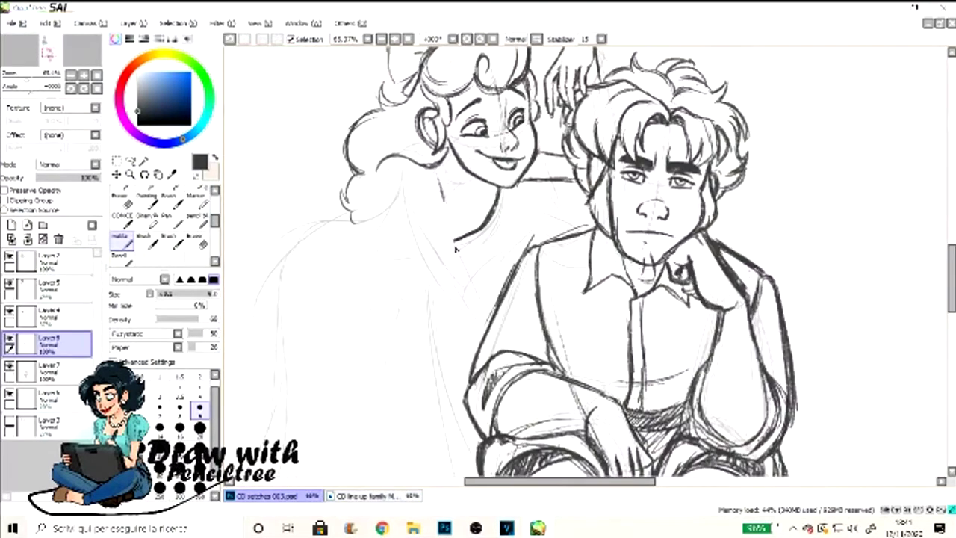
left_click_drag(447, 167, 472, 284)
left_click_drag(404, 200, 457, 293)
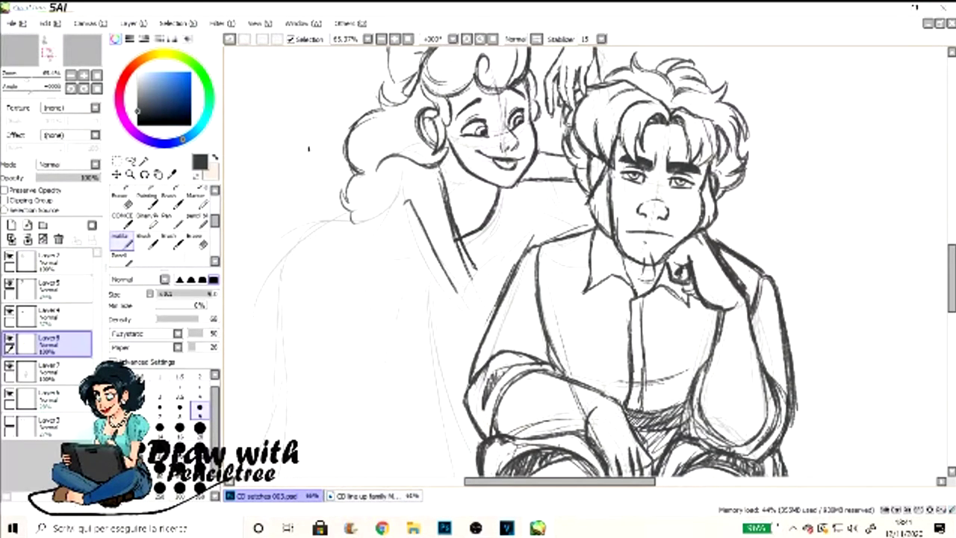
left_click_drag(575, 227, 583, 263)
left_click_drag(529, 247, 586, 234)
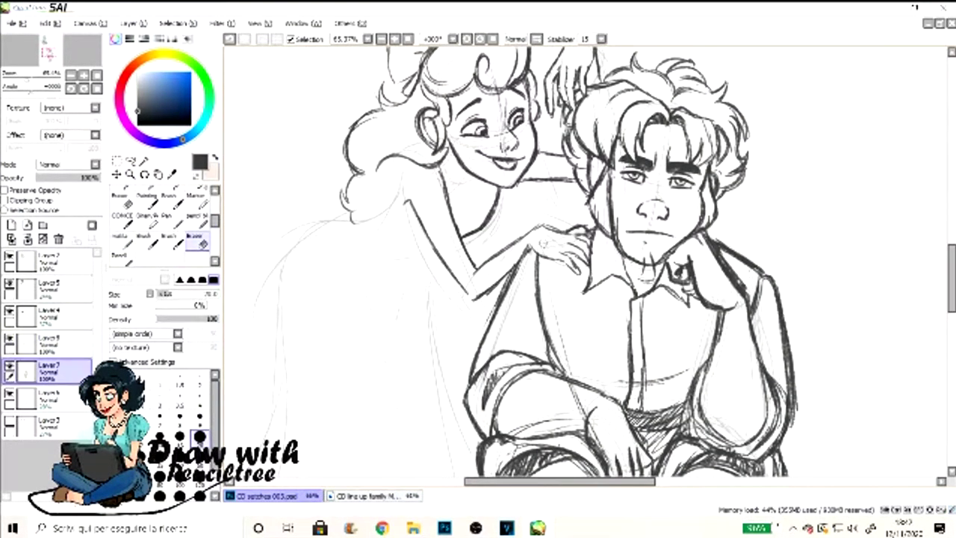
left_click_drag(478, 276, 568, 227)
Draw the second figure's bodice, wide collar and cuffed sleeve with its folds
left_click_drag(359, 266, 396, 384)
left_click_drag(399, 203, 473, 153)
scroll(583, 262, "down", 2)
left_click(130, 174)
left_click_drag(444, 181, 786, 385)
key("n")
mouse_move(373, 175)
left_mouse_down()
mouse_move(419, 157)
mouse_move(314, 286)
left_mouse_up()
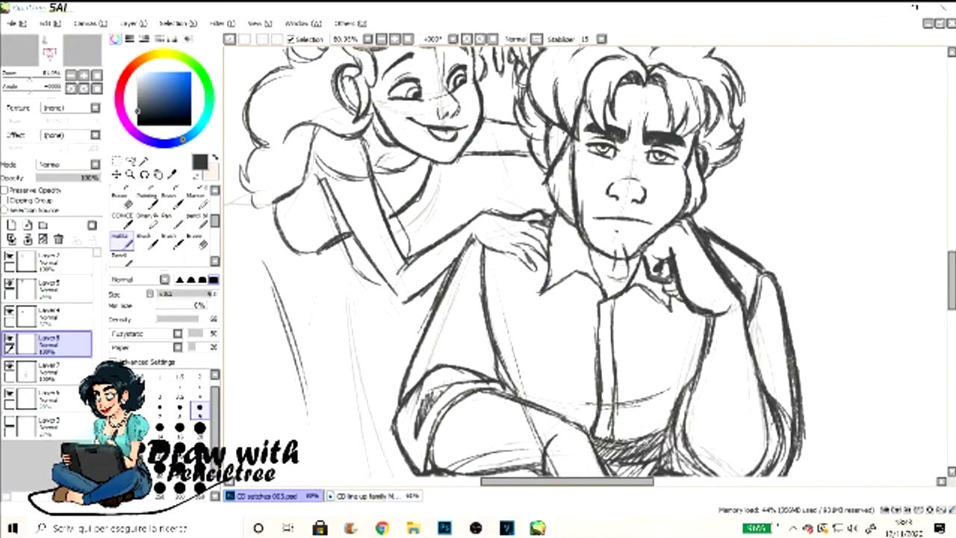
mouse_move(308, 138)
left_mouse_down()
mouse_move(366, 221)
mouse_move(360, 278)
left_mouse_up()
left_click_drag(372, 171, 425, 160)
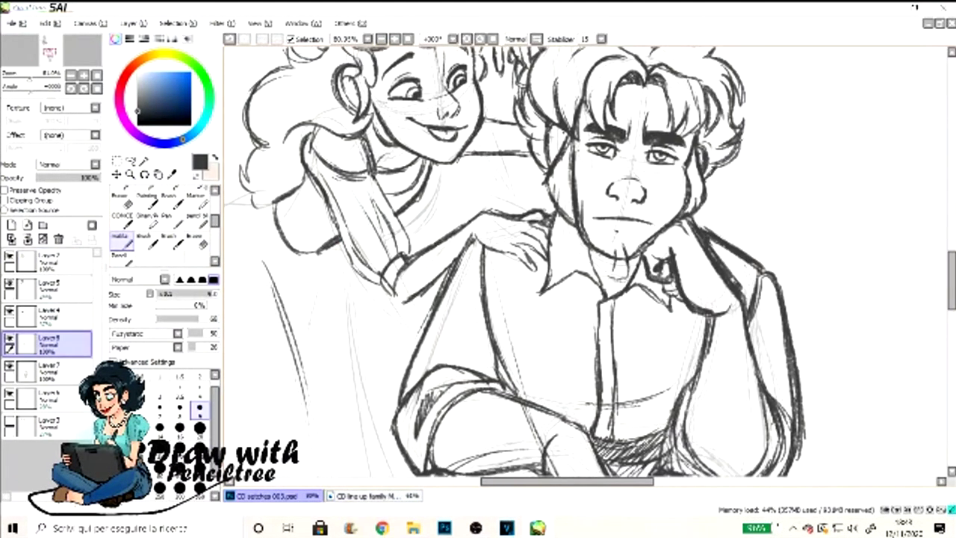
Add ruffled trim along the second figure's neckline on the rotated canvas and restore the upright view
key("Delete")
key("Delete")
key("Delete")
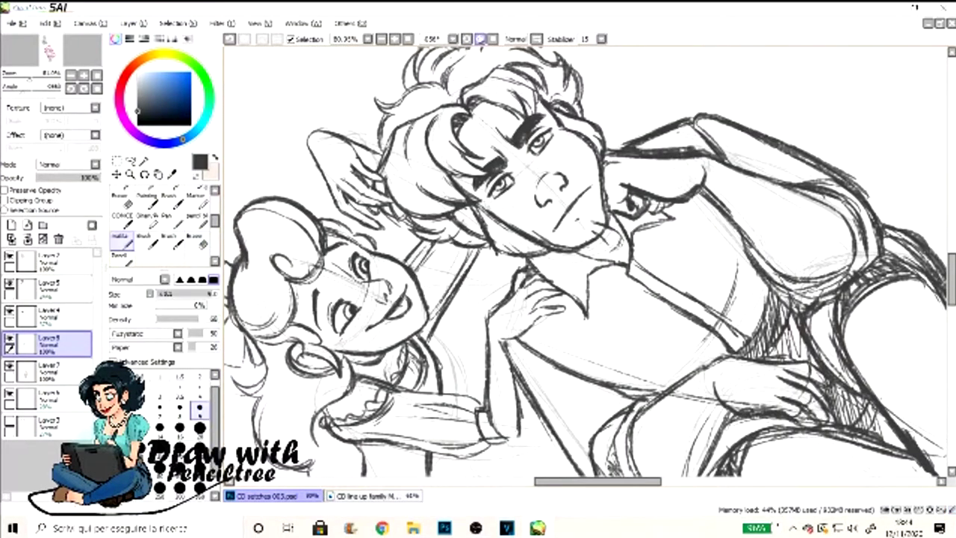
key("Home")
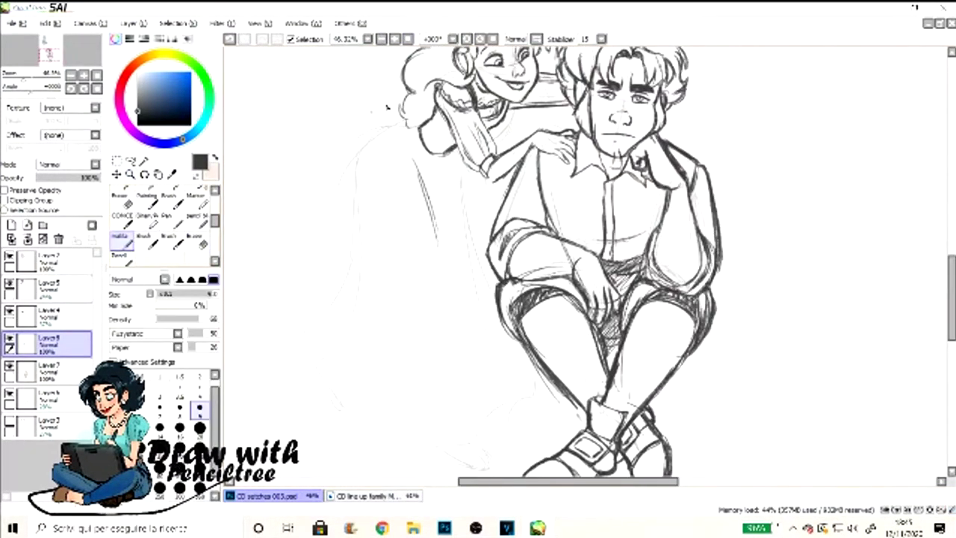
Consult the character line-up document and sketch the second figure's waist bow and long layered skirt
left_click(370, 496)
left_click(269, 495)
left_click_drag(459, 150, 479, 276)
left_click_drag(318, 358, 497, 433)
left_click_drag(280, 247, 351, 358)
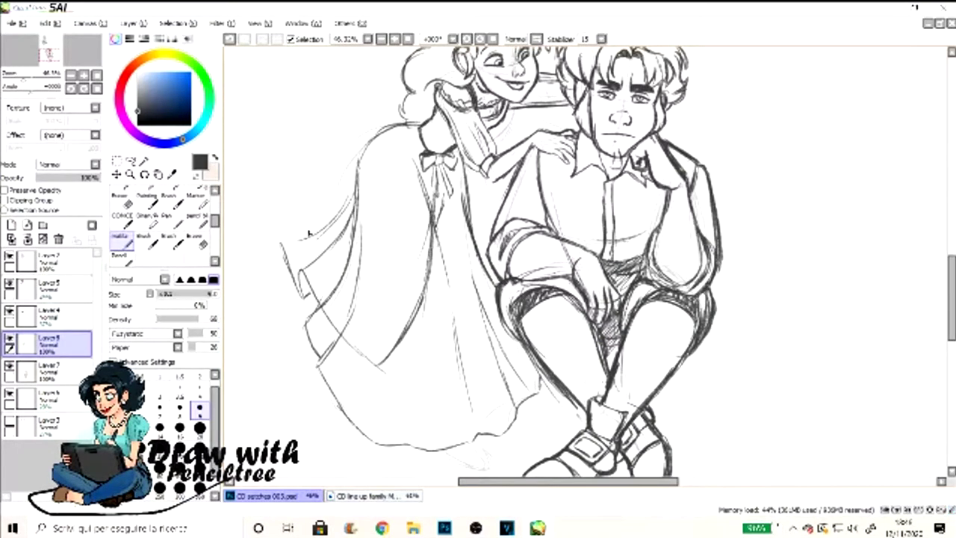
Clean up the skirt lines and thicken the overskirt's outline and its flared back edge
scroll(523, 262, "down", 5)
scroll(779, 373, "up", 3)
key("e")
key("n")
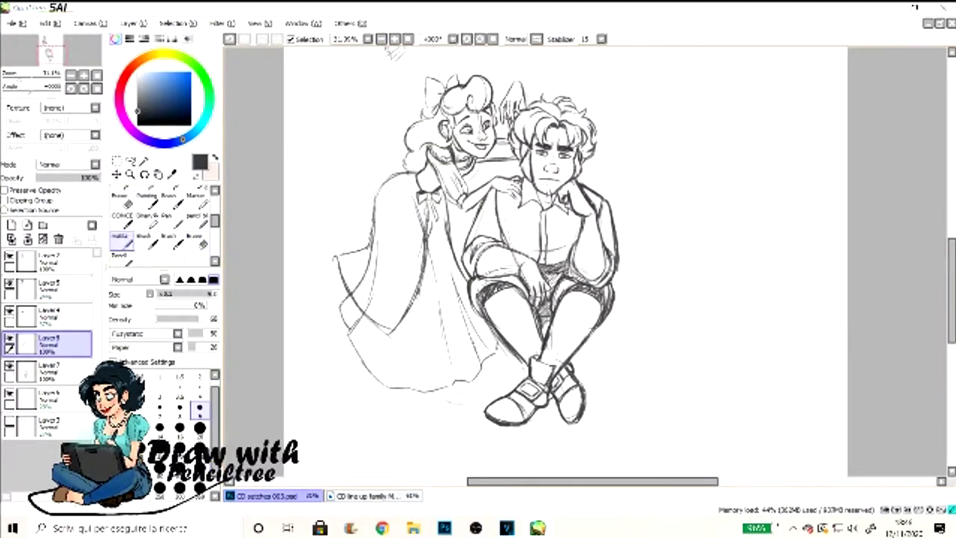
left_click_drag(344, 252, 341, 303)
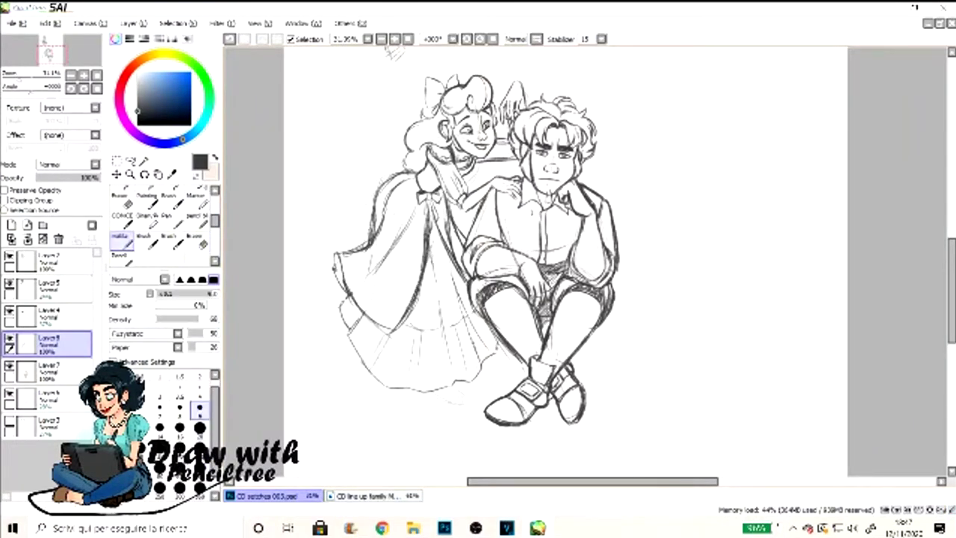
Add pleats along the lower skirt and a shaded shoe peeking out beneath the hem
scroll(518, 261, "up", 2)
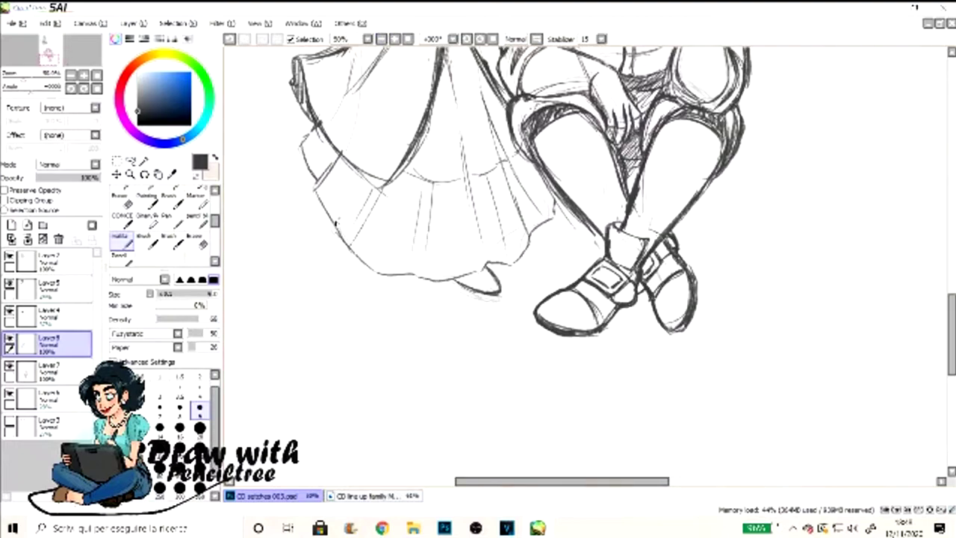
scroll(518, 262, "down", 3)
scroll(519, 262, "up", 2)
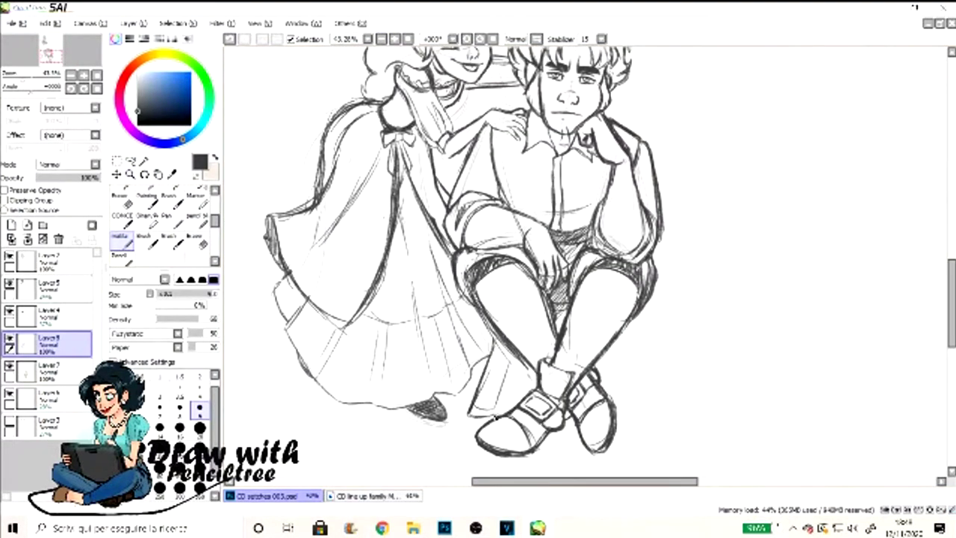
Draw the stool's seat and splayed legs beneath the seated man
left_click_drag(601, 340, 667, 437)
mouse_move(510, 348)
left_mouse_down()
mouse_move(461, 423)
mouse_move(487, 423)
left_mouse_up()
left_click_drag(605, 341, 671, 440)
left_click_drag(514, 355, 475, 430)
scroll(641, 401, "down", 3)
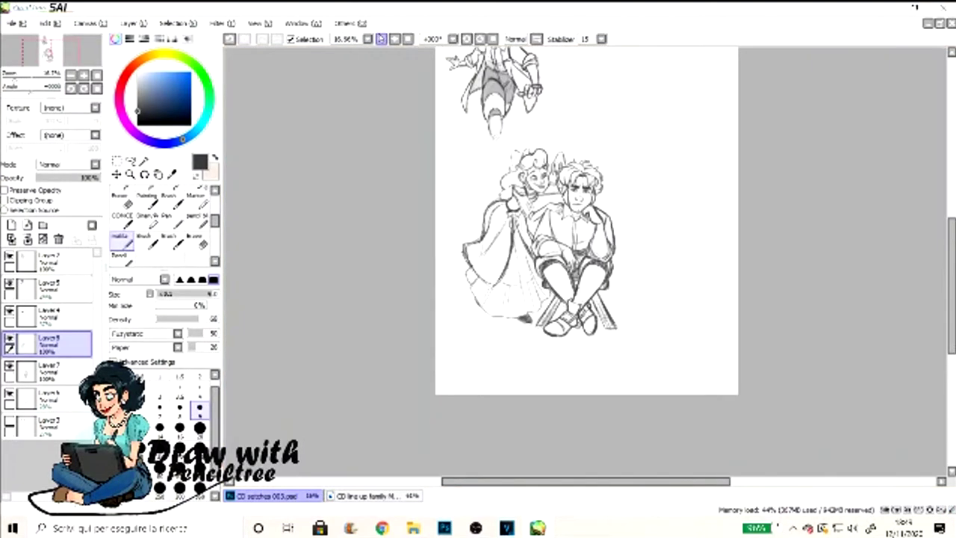
Rough out a third figure's head, neck and shoulders behind the seated man on a separate lower layer
scroll(577, 224, "up", 2)
left_click(45, 424)
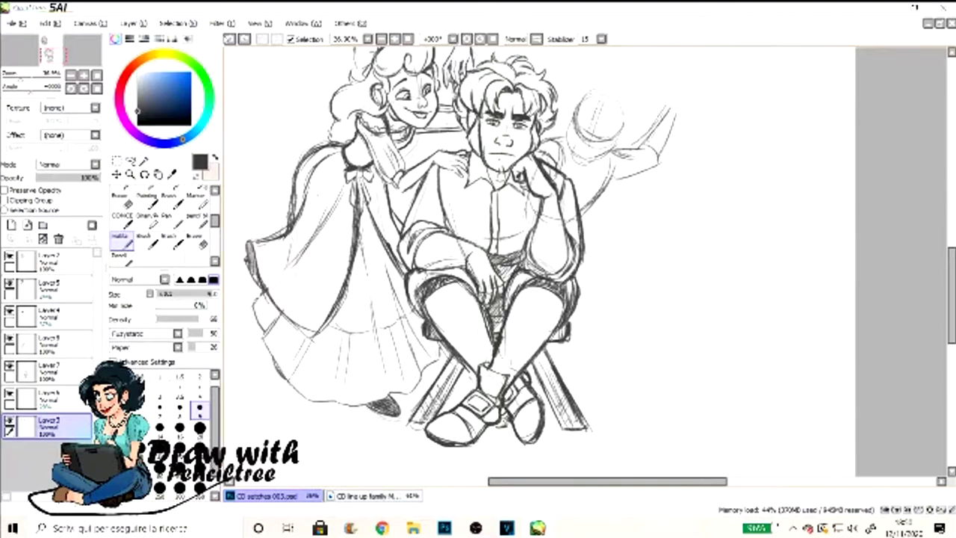
key("Delete")
left_click_drag(614, 100, 614, 101)
left_click_drag(633, 137, 651, 165)
left_click_drag(591, 146, 542, 166)
left_click_drag(585, 127, 660, 142)
left_click_drag(541, 215, 520, 265)
Rough in the third figure's torso and outstretched leg, undoing the trial arm strokes
mouse_move(597, 330)
left_mouse_down()
mouse_move(637, 396)
mouse_move(710, 425)
left_mouse_up()
left_click_drag(628, 191, 668, 224)
left_click_drag(549, 191, 628, 228)
left_click_drag(583, 299, 620, 374)
left_click_drag(591, 239, 620, 318)
left_click_drag(635, 207, 693, 184)
key("ctrl+z")
key("ctrl+z")
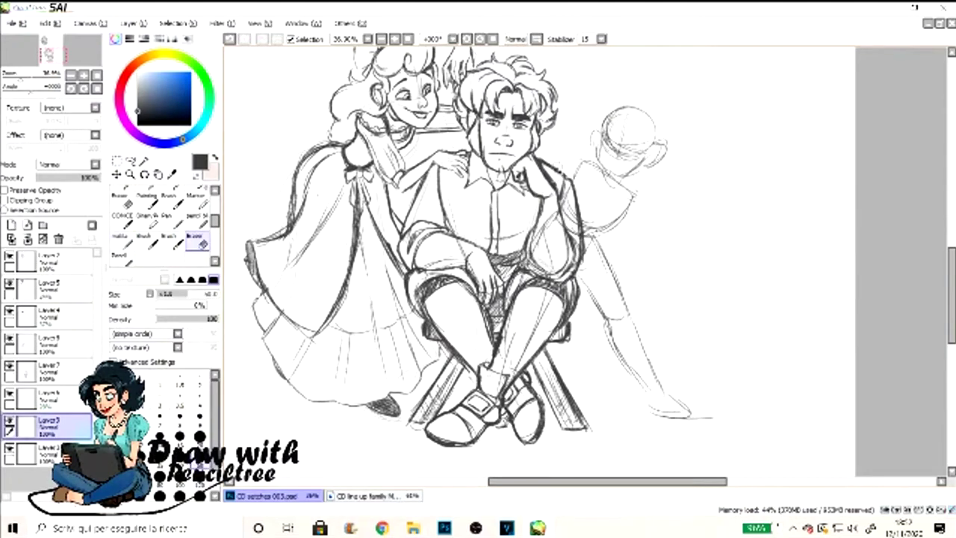
Sketch the third figure's raised arm and darken the side of the torso
left_click_drag(627, 217, 663, 117)
mouse_move(672, 75)
left_mouse_down()
mouse_move(627, 217)
mouse_move(598, 231)
left_mouse_up()
left_click_drag(665, 94, 583, 183)
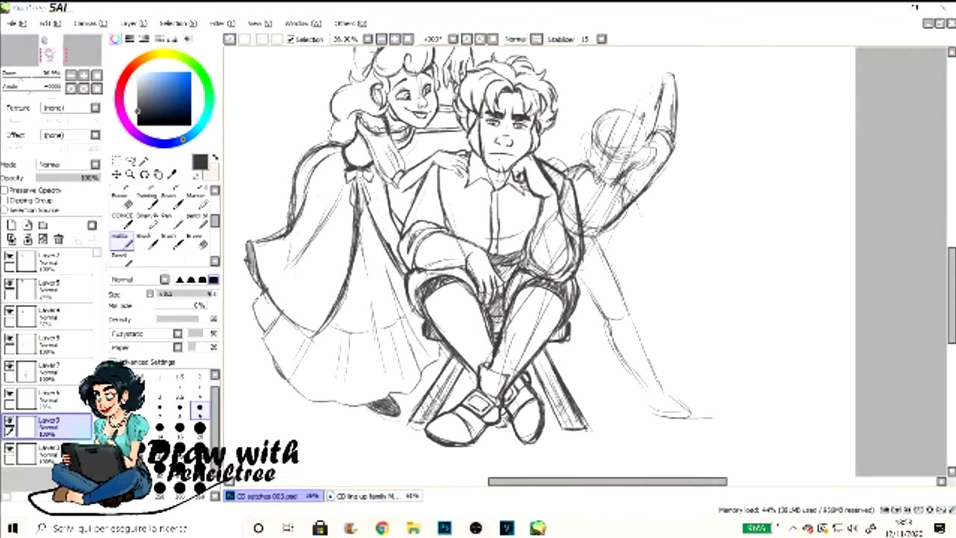
Redraw the third figure's leg closer to the stool and re-angle the raised arm outward
left_click_drag(590, 239, 620, 321)
left_click_drag(620, 336, 672, 418)
left_click_drag(598, 277, 553, 359)
mouse_move(620, 186)
left_mouse_down()
mouse_move(576, 247)
mouse_move(590, 384)
left_mouse_up()
left_click_drag(575, 340, 551, 424)
left_click_drag(582, 344, 590, 437)
mouse_move(668, 78)
left_mouse_down()
mouse_move(628, 213)
mouse_move(706, 112)
left_mouse_up()
left_click_drag(627, 168, 714, 105)
left_click_drag(590, 437, 549, 351)
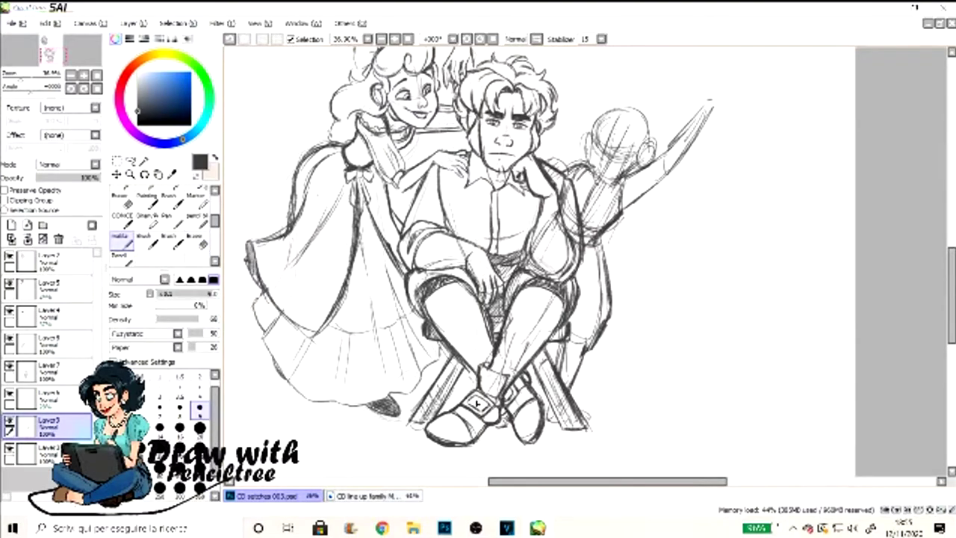
Set the third figure's rough layer to 26% opacity and add a new layer for its line art
left_click_drag(99, 178, 53, 177)
scroll(523, 262, "down", 3)
scroll(523, 261, "up", 2)
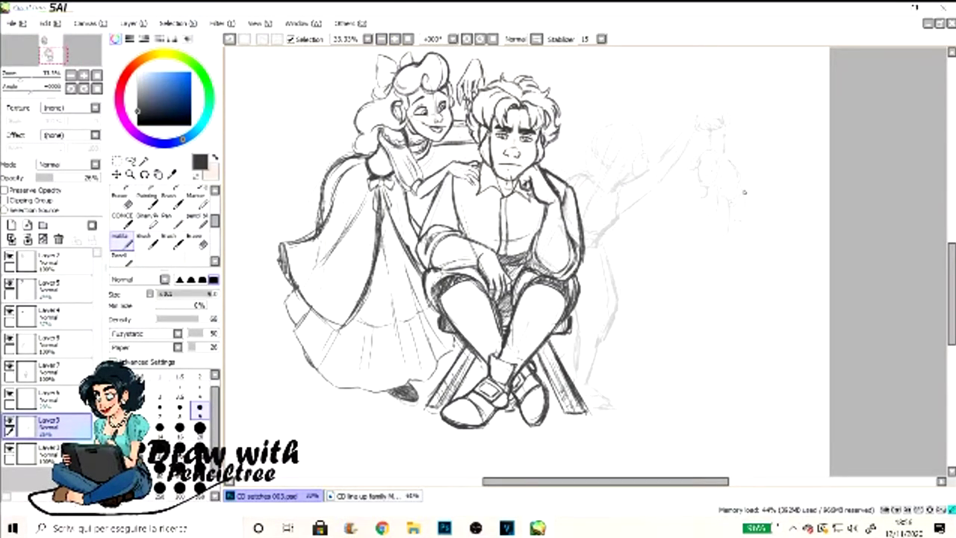
left_click(12, 225)
Consult the character line-up document and outline the third figure's face with its nose and wide grin
scroll(523, 261, "up", 5)
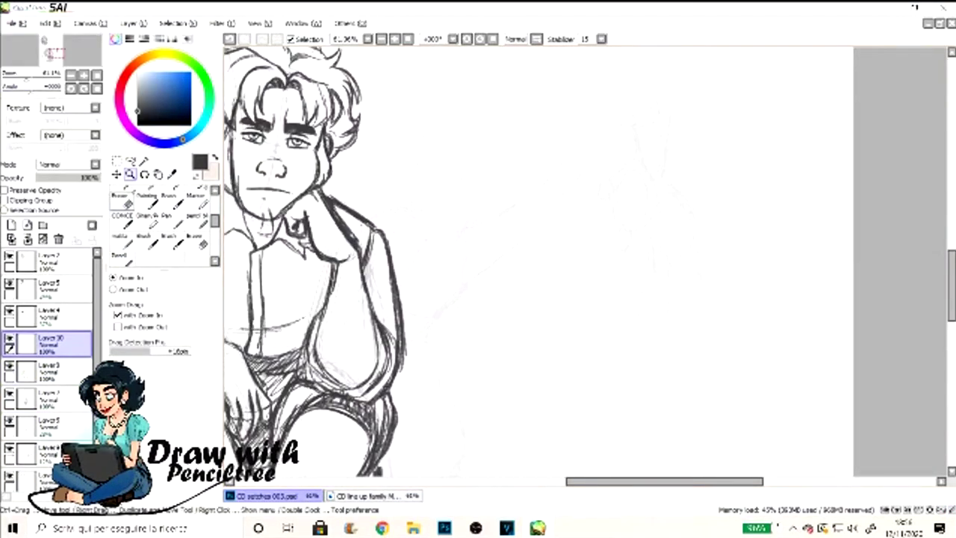
left_click(378, 495)
left_click(269, 496)
mouse_move(461, 140)
left_mouse_down()
mouse_move(466, 331)
mouse_move(565, 272)
left_mouse_up()
left_click_drag(464, 230, 449, 281)
left_click_drag(484, 258, 467, 281)
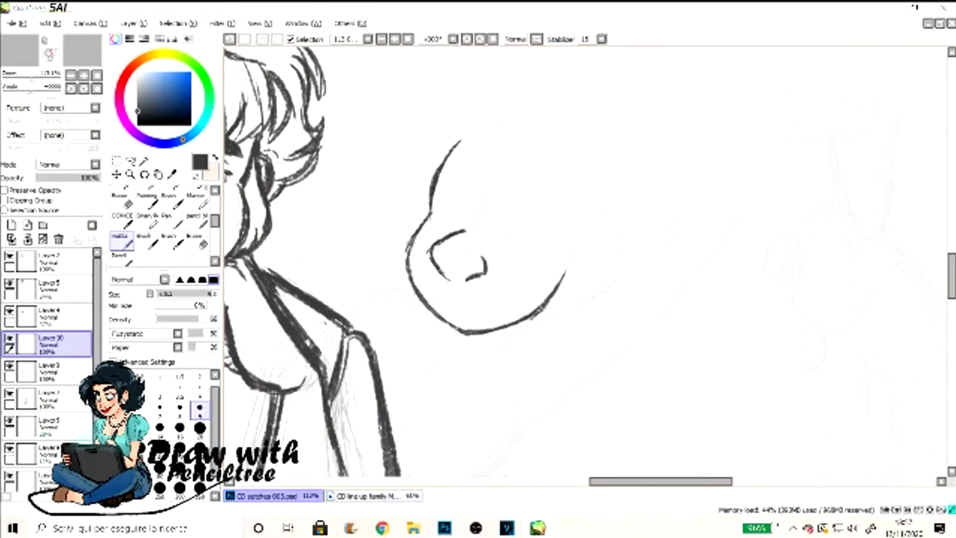
key("ctrl+z")
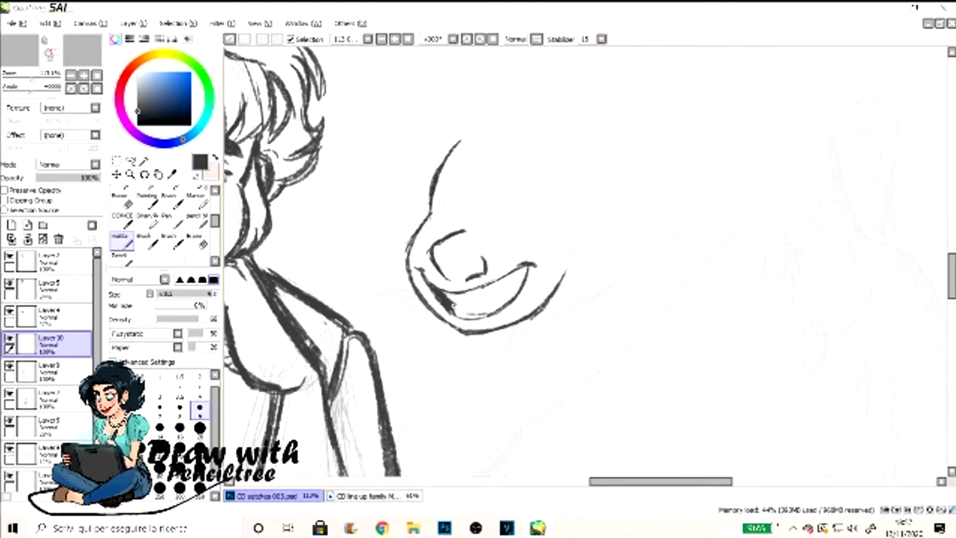
Draw the third figure's eyebrows, winking eyes, ears, swept-up hair and pointed shirt collar
left_click(135, 23)
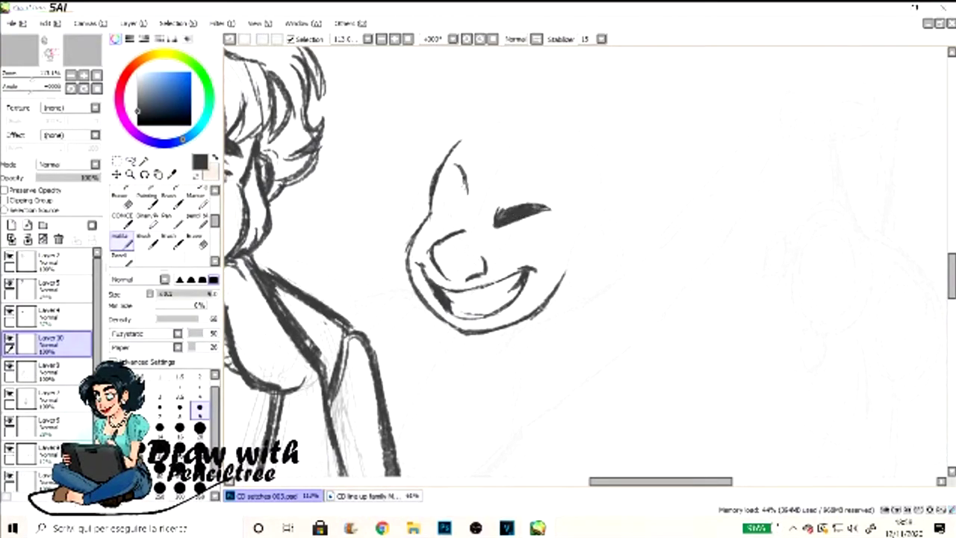
left_click_drag(624, 215, 583, 269)
mouse_move(430, 150)
left_mouse_down()
mouse_move(635, 172)
mouse_move(538, 329)
left_mouse_up()
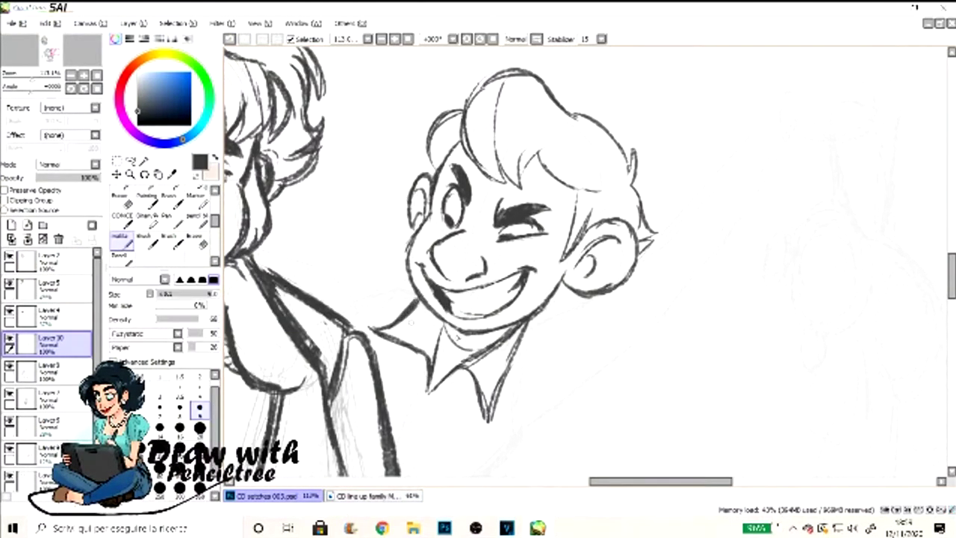
Draw the third figure's shoulder, torso side and long raised sleeve with its cuff
key("minus")
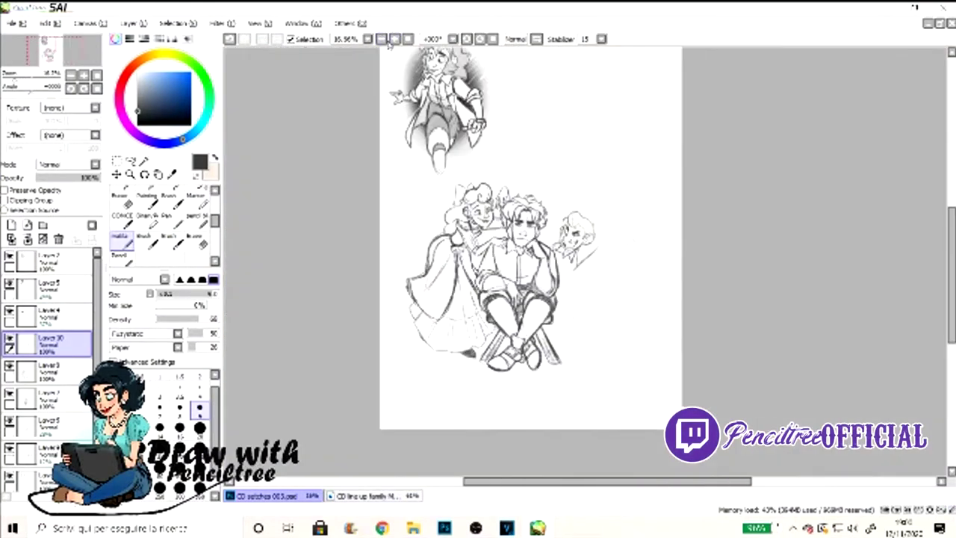
key("plus")
key("plus")
key("e")
key("n")
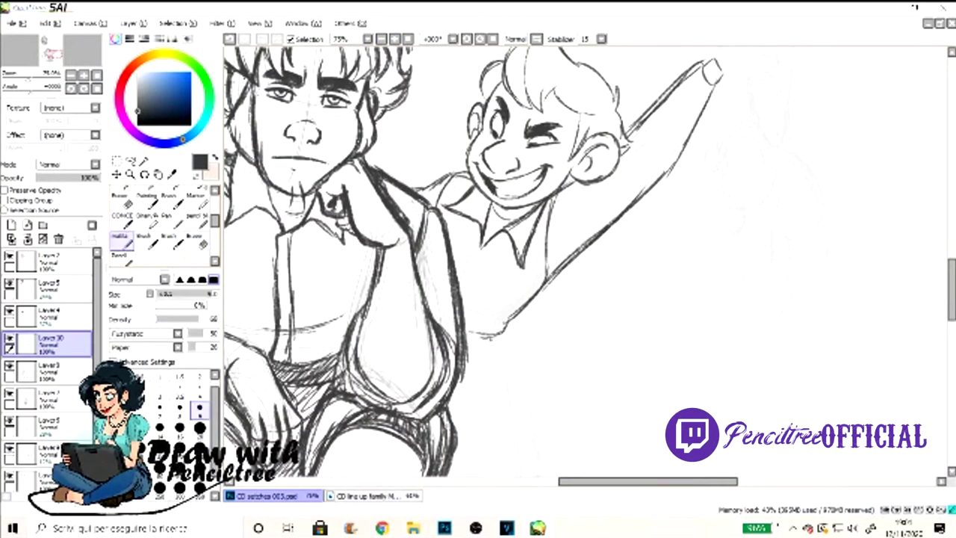
Draw the third figure's trouser leg, rounded knee, shin and shoe beside the seated man's stool
key("minus")
key("minus")
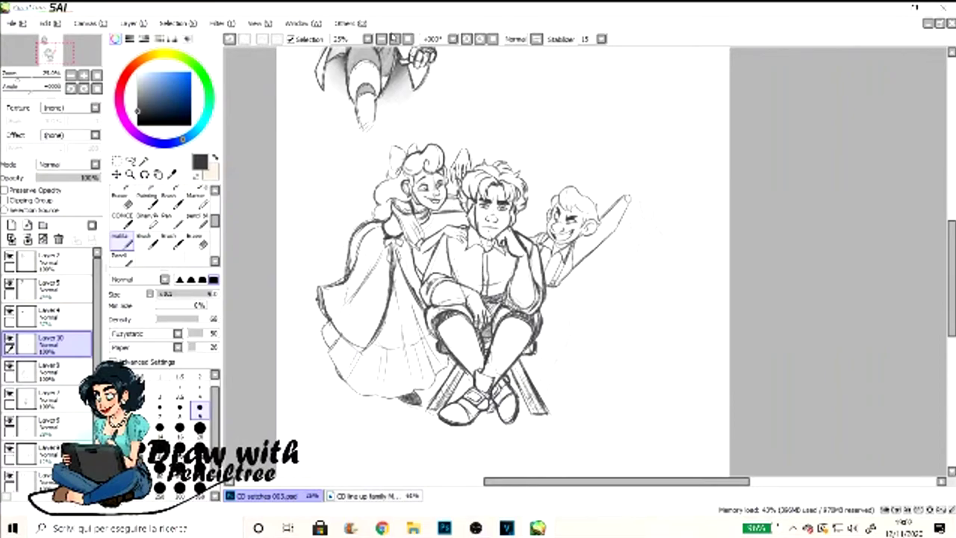
key("plus")
key("plus")
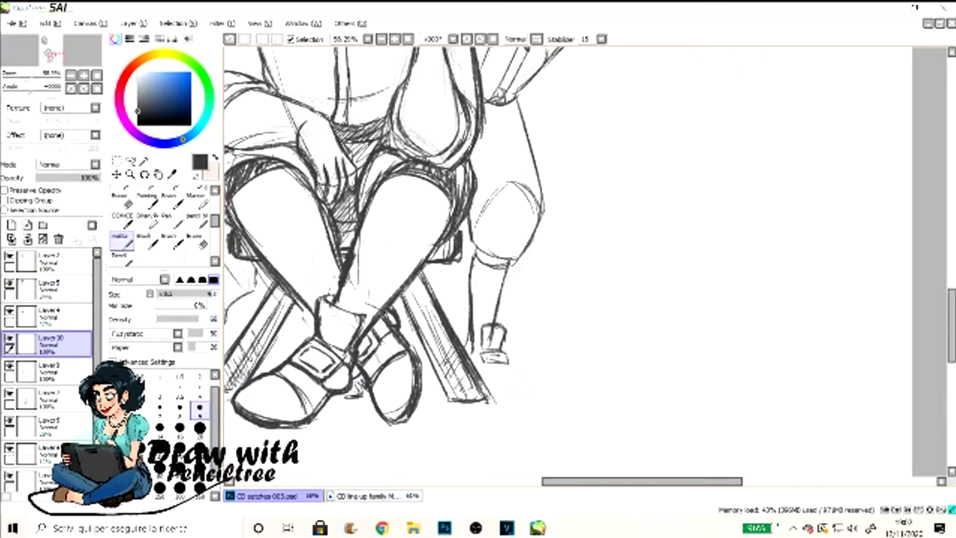
key("minus")
Draw the third figure's raised hand dangling a plush bear with a round head, belly and limbs
key("plus")
key("plus")
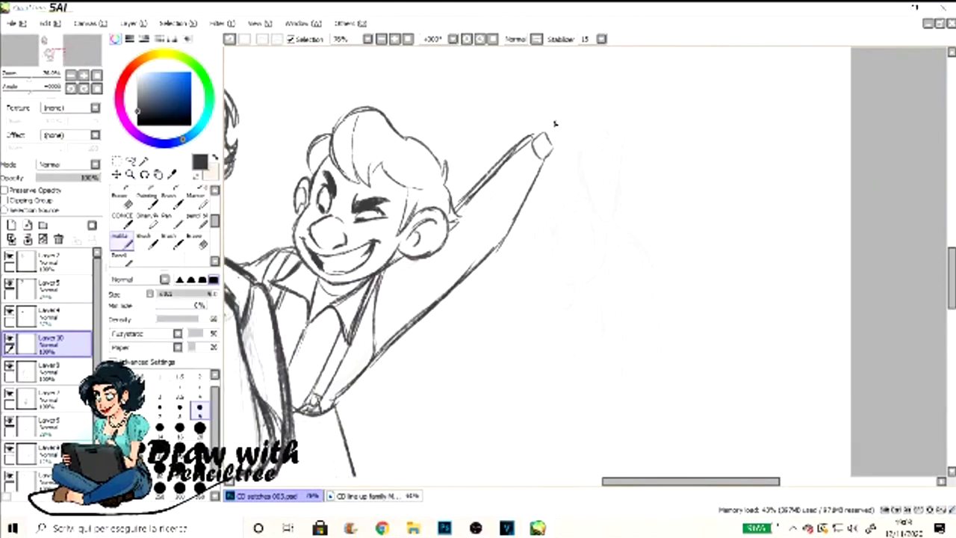
key("ctrl+z")
left_click_drag(553, 148, 579, 136)
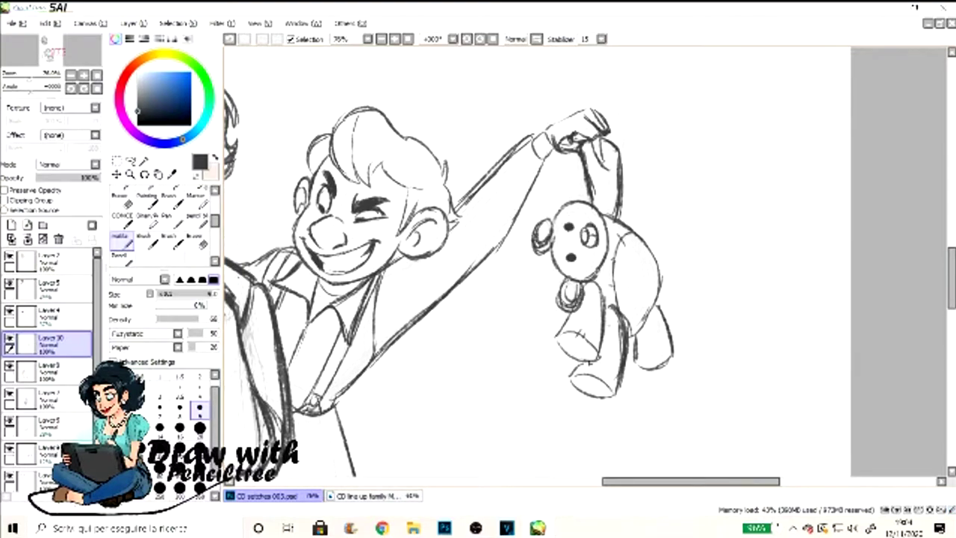
Fade or hide the finished figures and rough out a small fourth figure lunging toward the third one with an outstretched arm
key("minus")
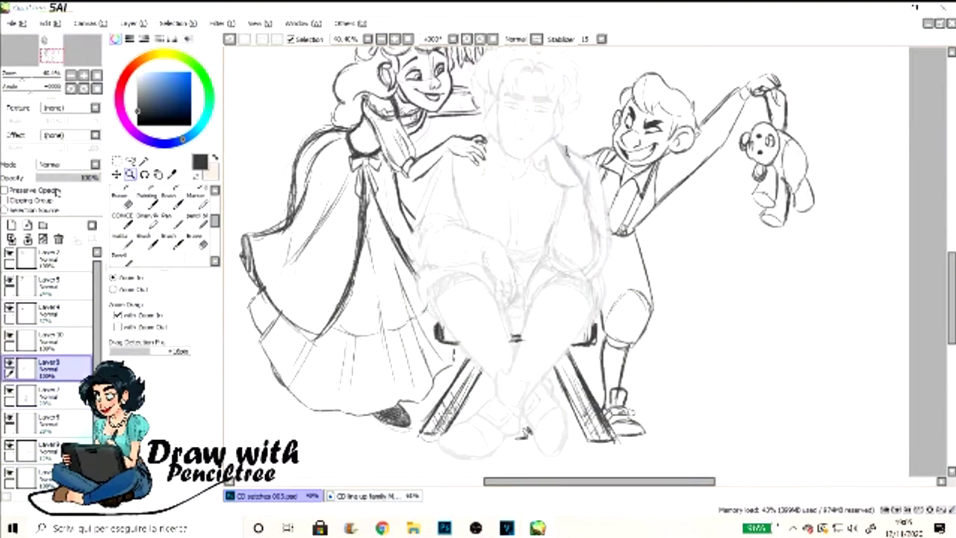
left_click(9, 364)
left_click(119, 237)
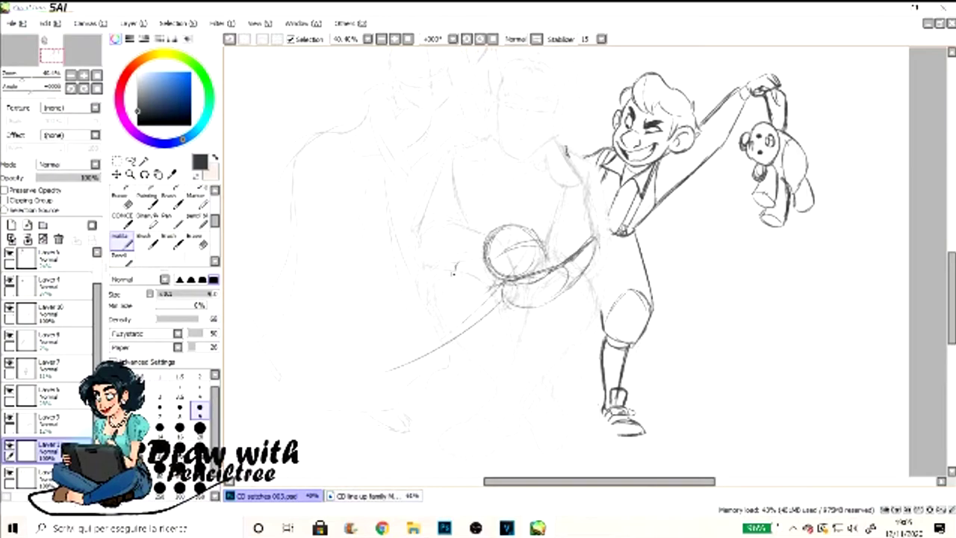
key("ctrl+t")
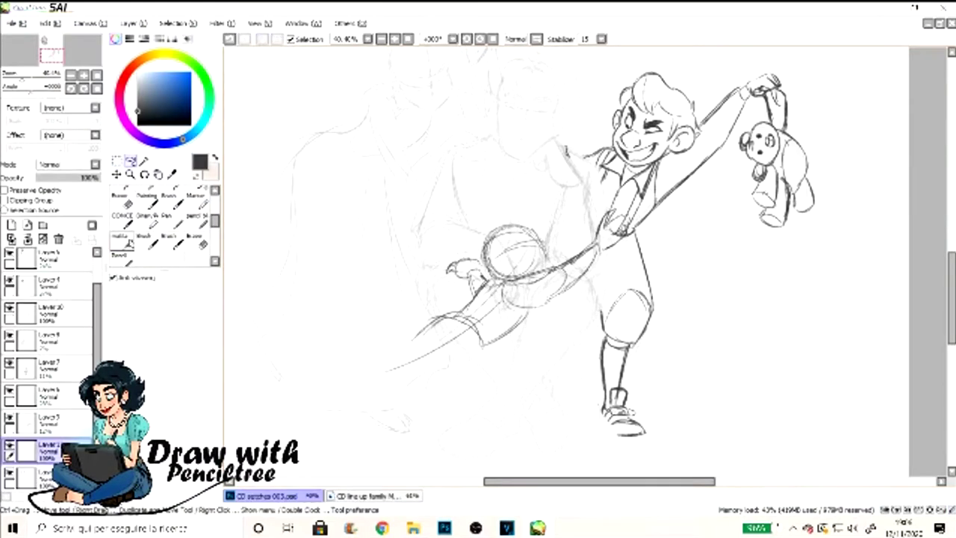
left_click_drag(620, 243, 620, 233)
key("Return")
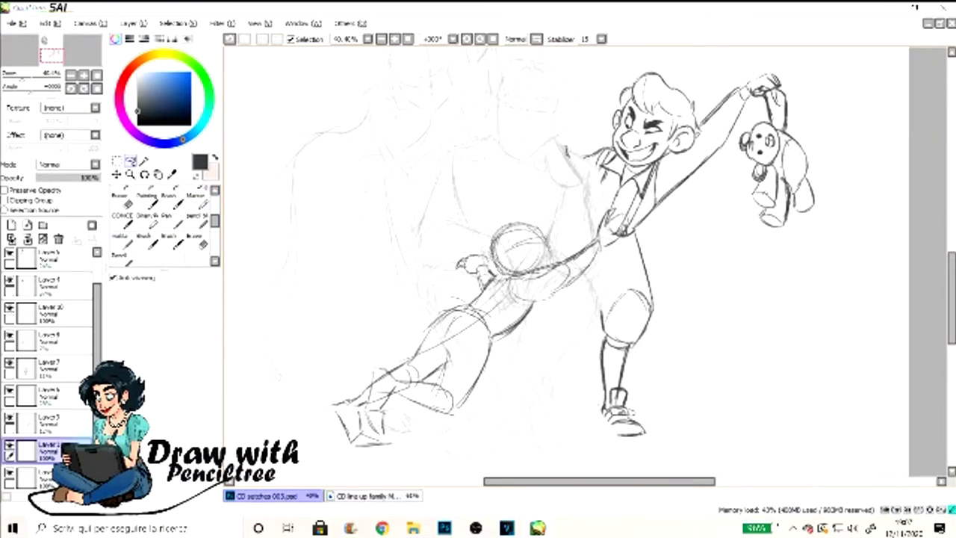
key("ctrl+t")
key("Return")
Set the third figure's line art layer to 32% opacity and select the layer for the fourth figure's line art
left_click(64, 180)
left_click(49, 310)
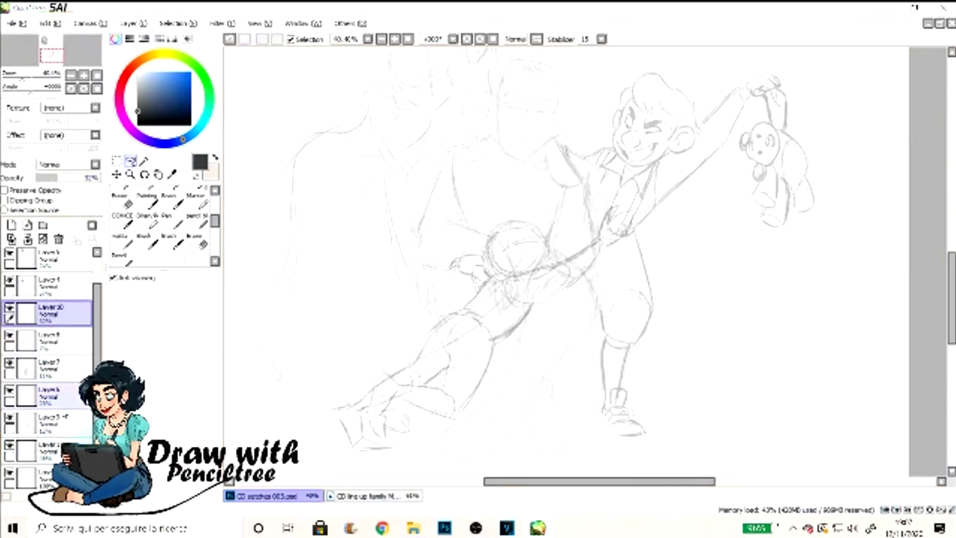
left_click(49, 451)
Outline the fourth figure's face in profile with its forehead, rounded nose and open mouth
scroll(478, 247, "up", 3)
left_click(119, 237)
left_click_drag(363, 138, 446, 200)
key("ctrl+z")
left_click_drag(419, 171, 441, 204)
left_click_drag(320, 128, 440, 202)
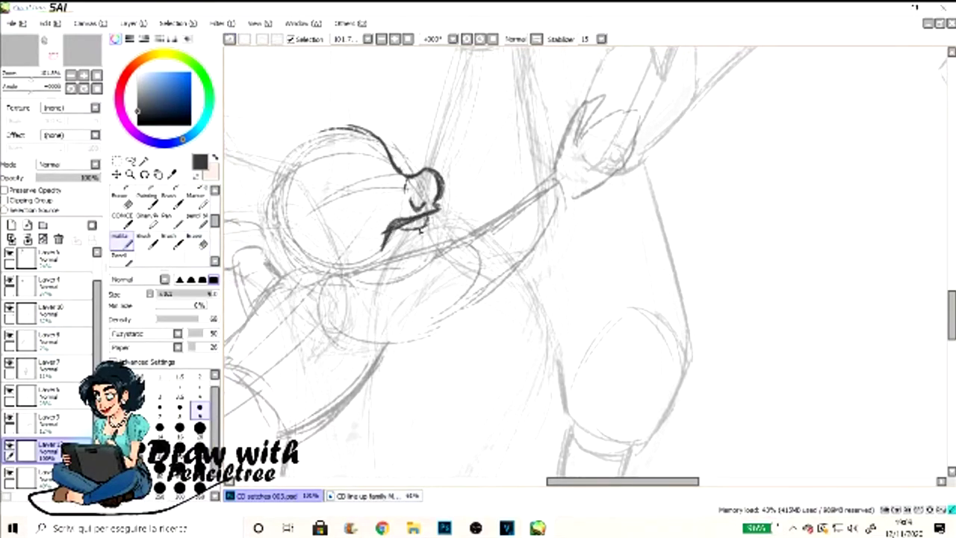
left_click_drag(387, 224, 437, 215)
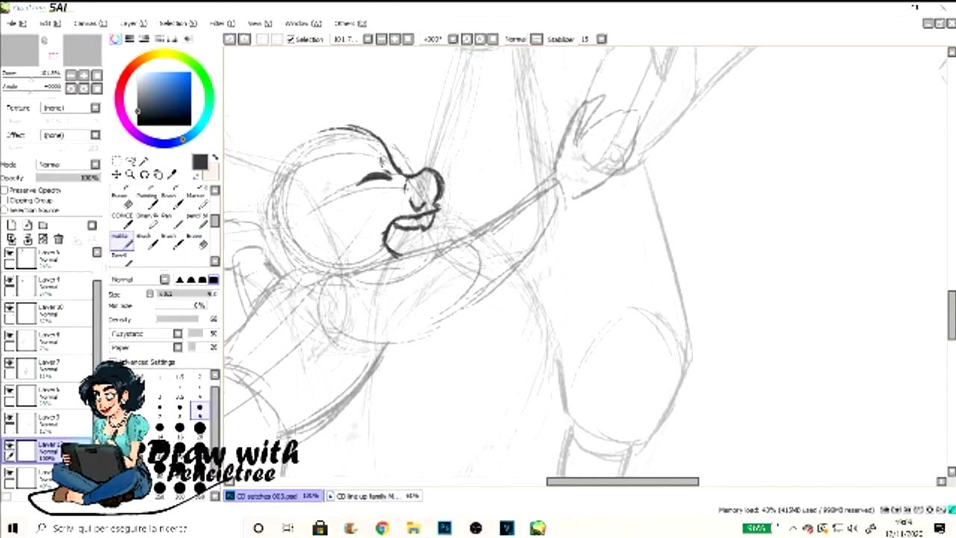
Draw the fourth figure's round head, ear, eyebrow and closed eye, and redraw the nose and mouth
key("ctrl+z")
left_click_drag(344, 128, 268, 228)
left_click_drag(334, 206, 363, 263)
left_click_drag(434, 216, 388, 249)
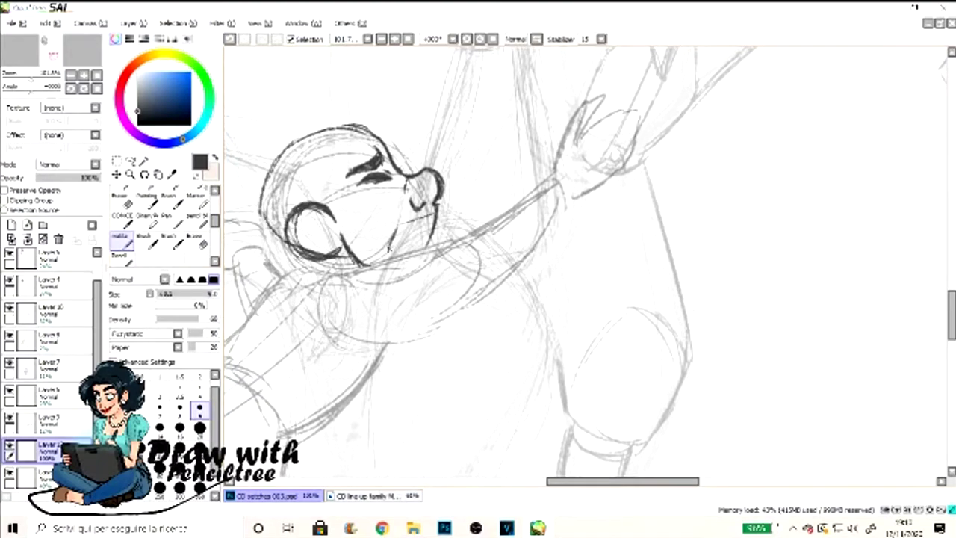
key("ctrl+z")
left_click_drag(426, 170, 430, 217)
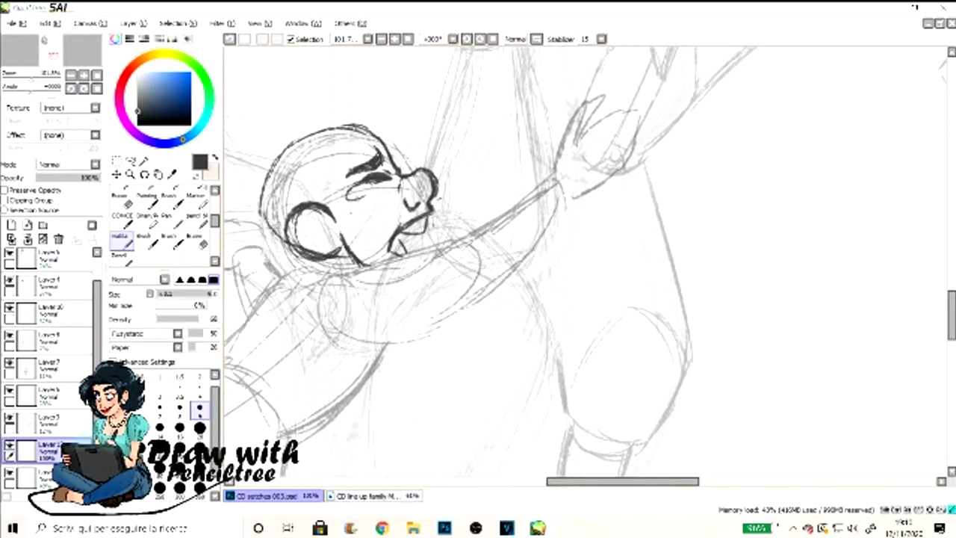
Draw the fourth figure's tufted hair, outstretched sleeve and cuff, and a first version of the hand
left_click_drag(422, 102, 351, 195)
left_click_drag(478, 269, 536, 265)
mouse_move(284, 312)
left_mouse_down()
mouse_move(410, 256)
mouse_move(463, 343)
mouse_move(606, 230)
left_mouse_up()
left_click_drag(448, 261, 582, 196)
left_click_drag(613, 218, 596, 191)
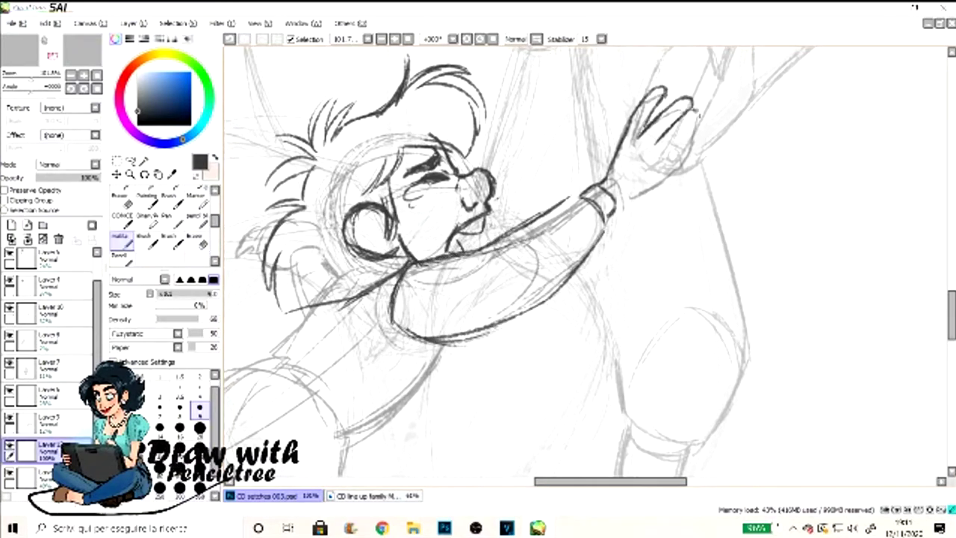
Undo the hand and draw the fourth figure's tied-back hair tip, coat body and flying coat tails
key("ctrl+z")
left_click_drag(479, 269, 625, 269)
left_click_drag(463, 308, 318, 349)
left_click_drag(451, 344, 269, 464)
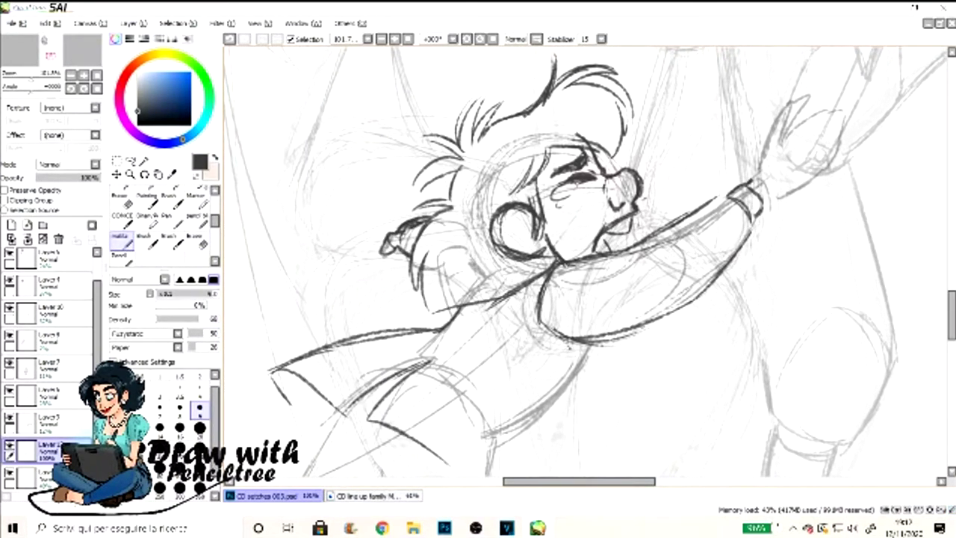
left_click_drag(478, 269, 482, 196)
left_click_drag(596, 269, 457, 396)
left_click_drag(317, 314, 486, 254)
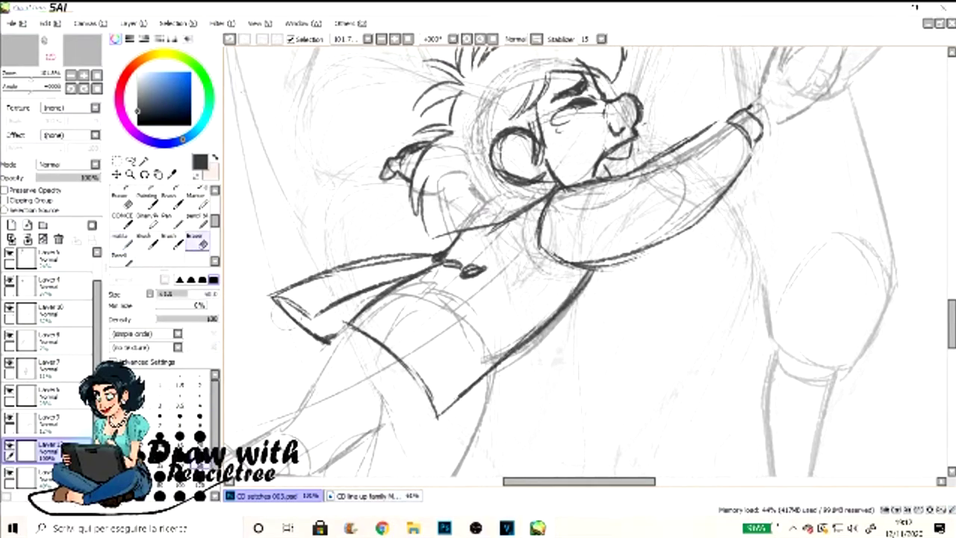
Draw the fourth figure's breeches, bent lower legs and shoes below the coat hem
key("minus")
key("minus")
key("minus")
key("plus")
key("plus")
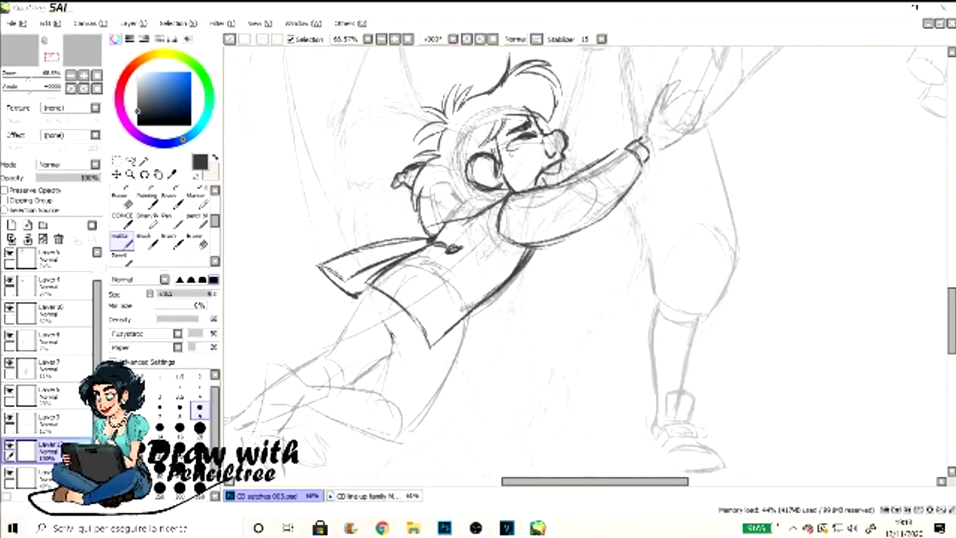
left_click_drag(533, 254, 475, 309)
left_click_drag(462, 284, 366, 350)
left_click_drag(458, 246, 345, 278)
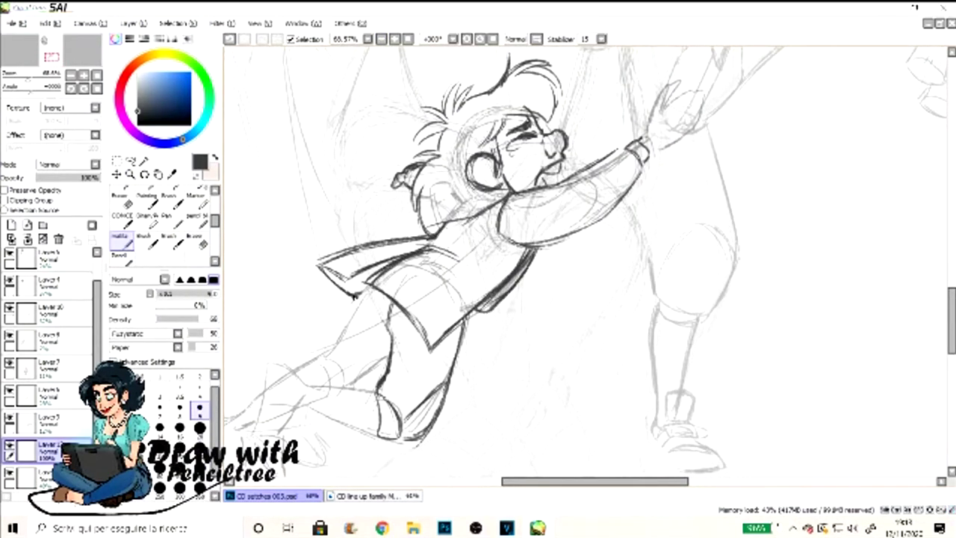
left_click_drag(329, 389, 433, 284)
left_click_drag(486, 338, 400, 303)
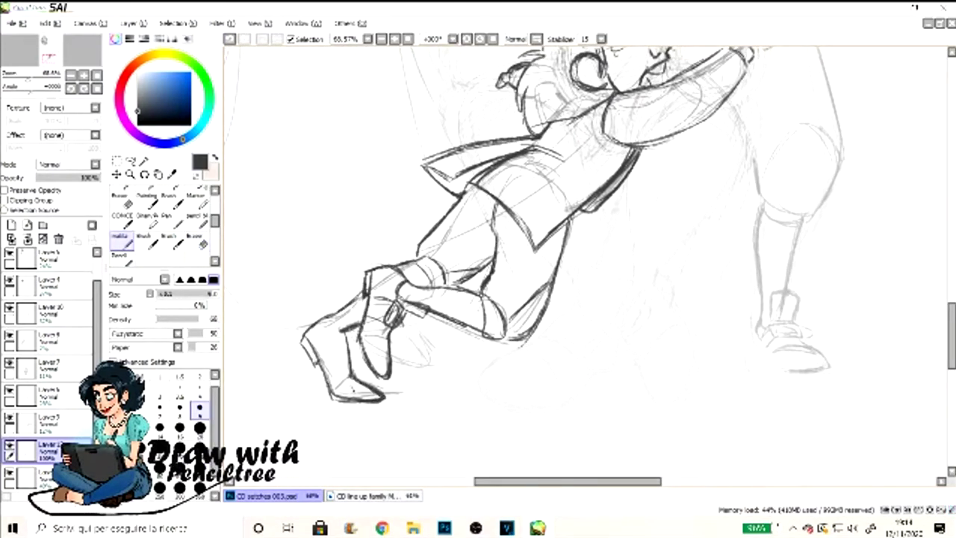
Shift the fourth figure's bent lower leg slightly toward the body and strengthen the flying coat tail's outline
key("ctrl+t")
left_click_drag(385, 321, 400, 318)
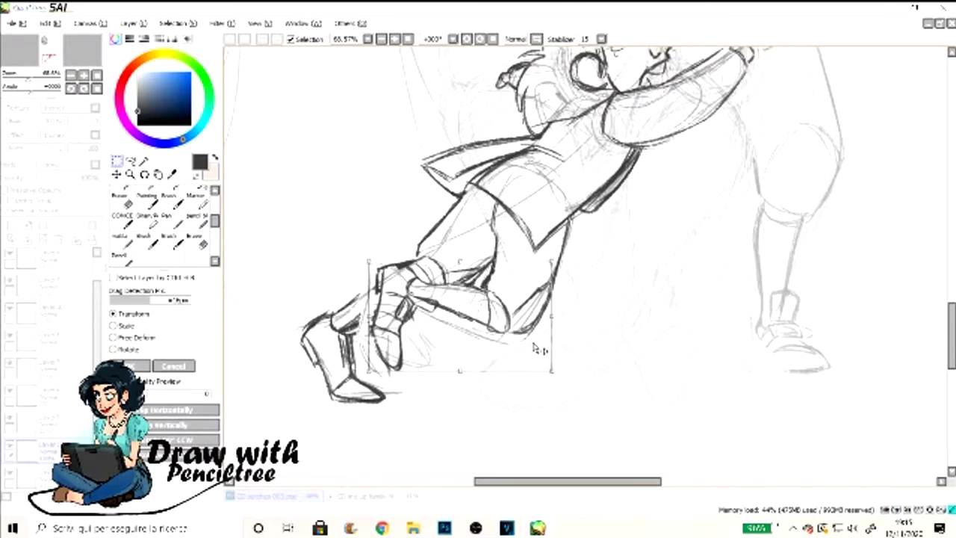
key("Return")
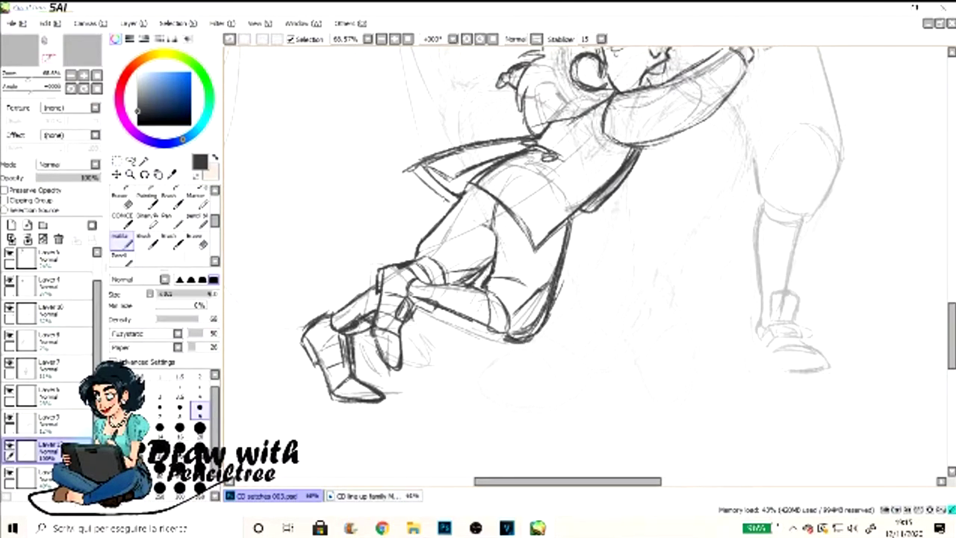
left_click_drag(409, 170, 534, 150)
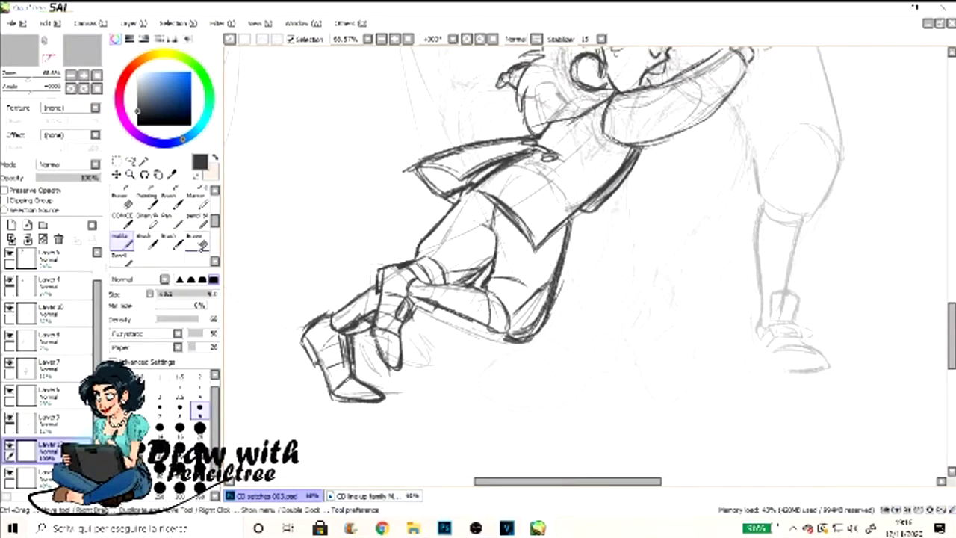
Clean up the coat lines, refine the fourth figure's back hair and ear, and draw the reaching hand with spread fingers
key("e")
key("minus")
key("minus")
key("minus")
key("n")
key("plus")
key("plus")
key("plus")
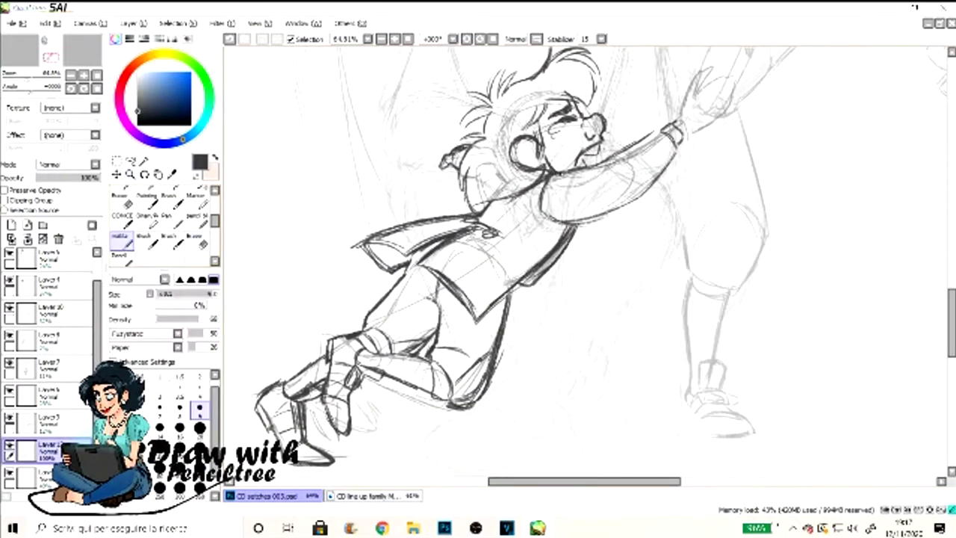
left_click_drag(462, 142, 485, 202)
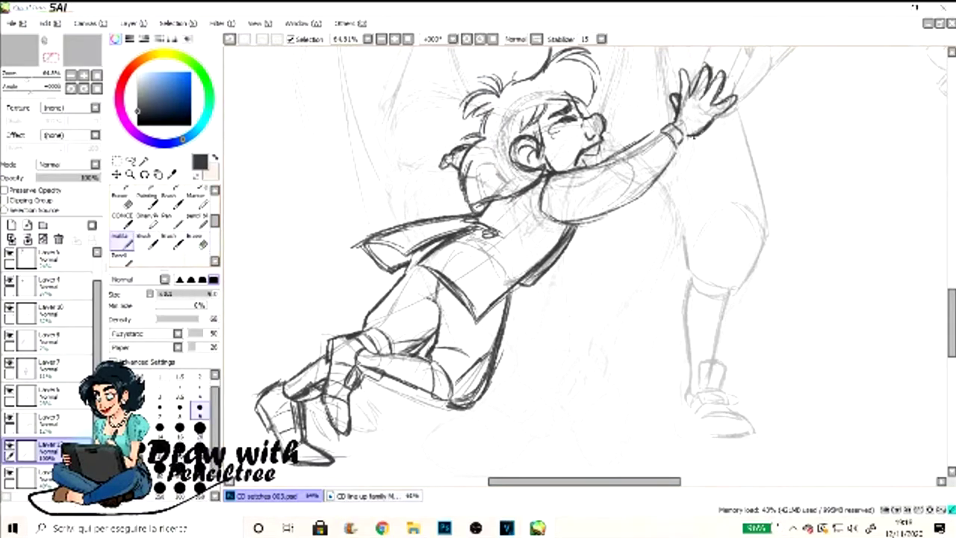
Redraw the fourth figure's fingers, thumb and palm edge so the fingers sit closer together
key("plus")
key("plus")
key("plus")
key("ctrl+t")
key("Escape")
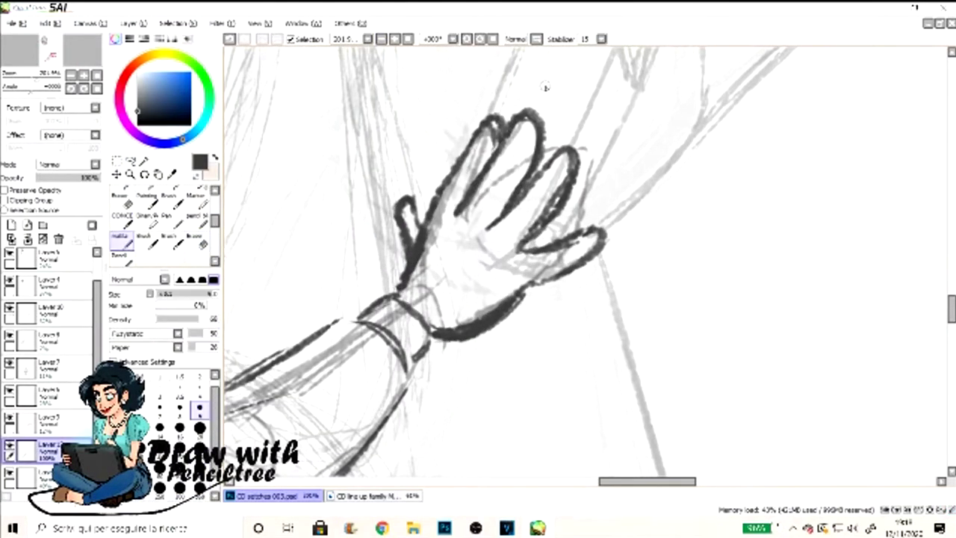
key("ctrl+z")
key("ctrl+z")
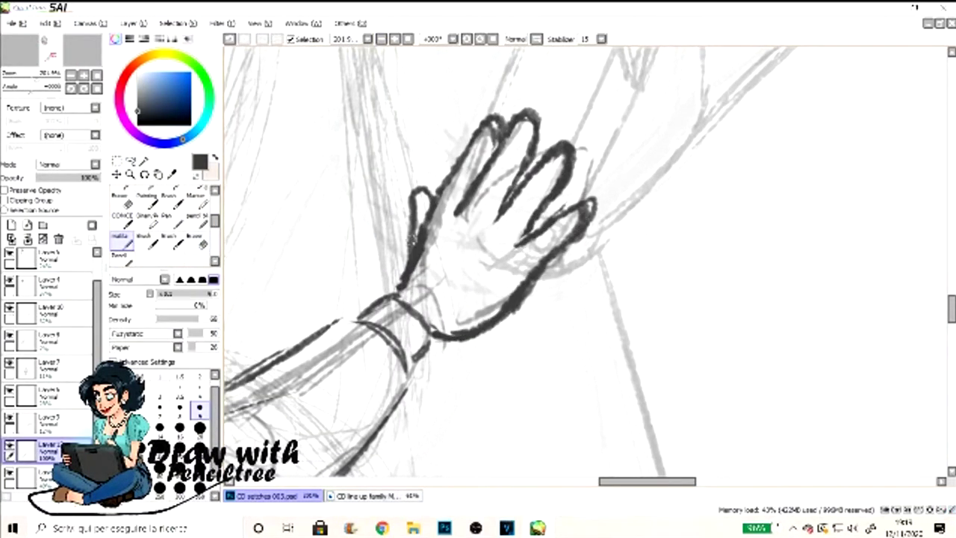
Adjust the fourth figure's redrawn hand with a transform and check it against the whole figure
key("ctrl+t")
left_click(381, 39)
scroll(679, 333, "down", 2)
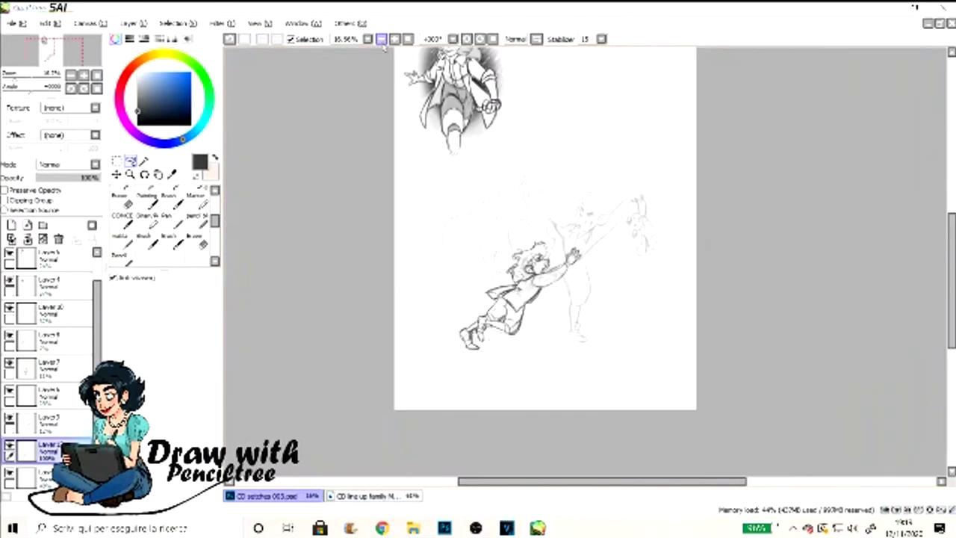
scroll(490, 295, "up", 5)
key("Return")
scroll(482, 273, "down", 4)
scroll(534, 256, "up", 3)
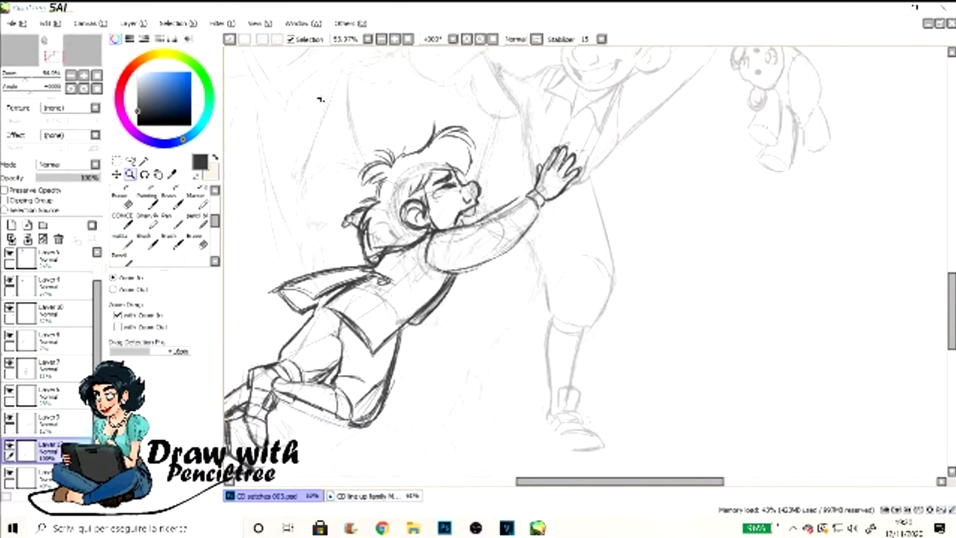
Show the seated man's layer and erase his lines where the fourth figure overlaps him
scroll(534, 256, "down", 2)
left_click(9, 392)
left_click(49, 338)
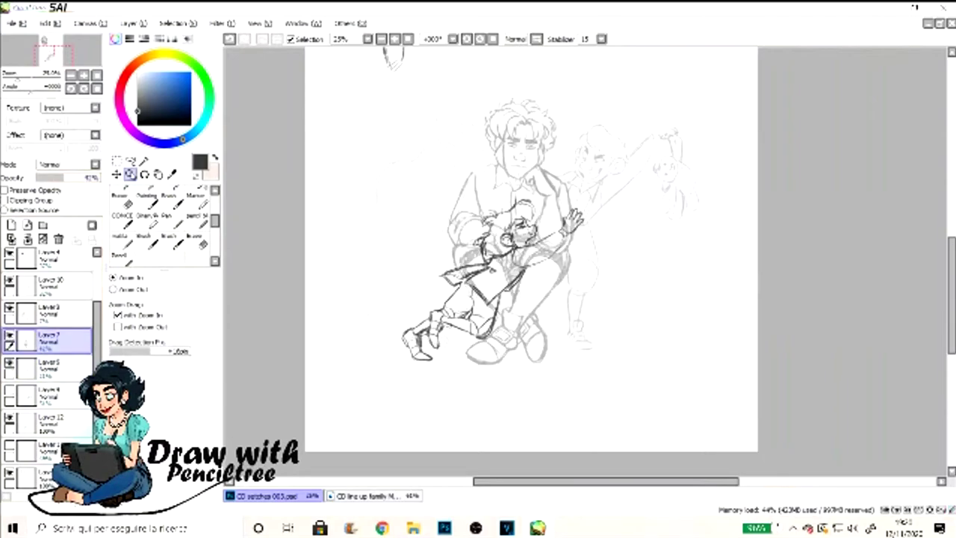
key("e")
scroll(478, 261, "up", 3)
left_click_drag(418, 71, 597, 169)
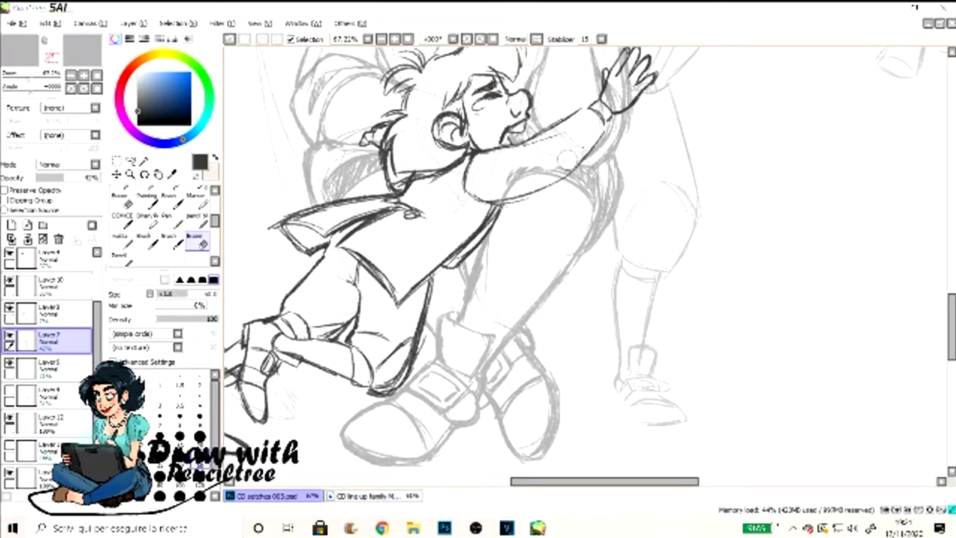
scroll(508, 261, "down", 3)
scroll(523, 299, "up", 5)
scroll(523, 299, "down", 5)
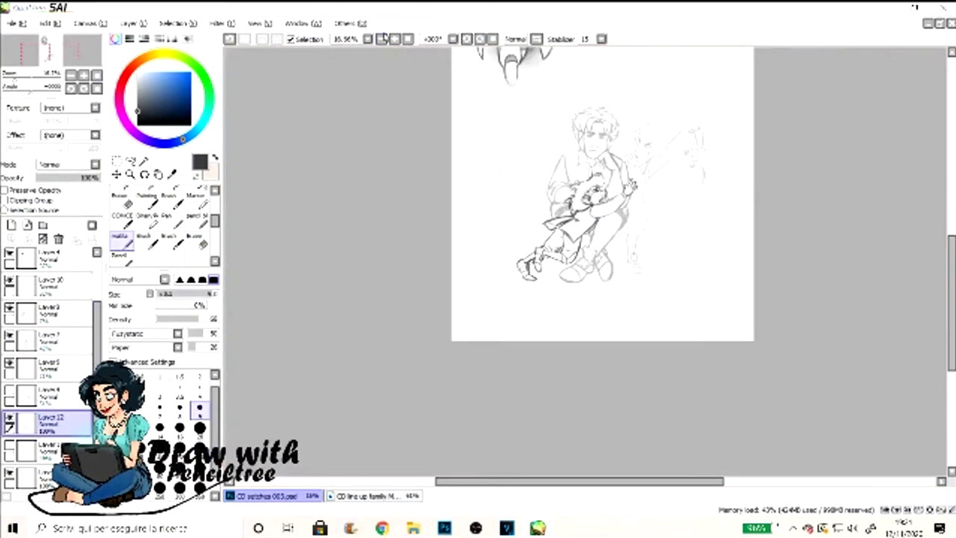
Restore the other figures' line art to 100% opacity and erase the woman's and stool's lines behind the fourth figure
left_click(130, 174)
left_click(9, 308)
left_click(49, 313)
key("e")
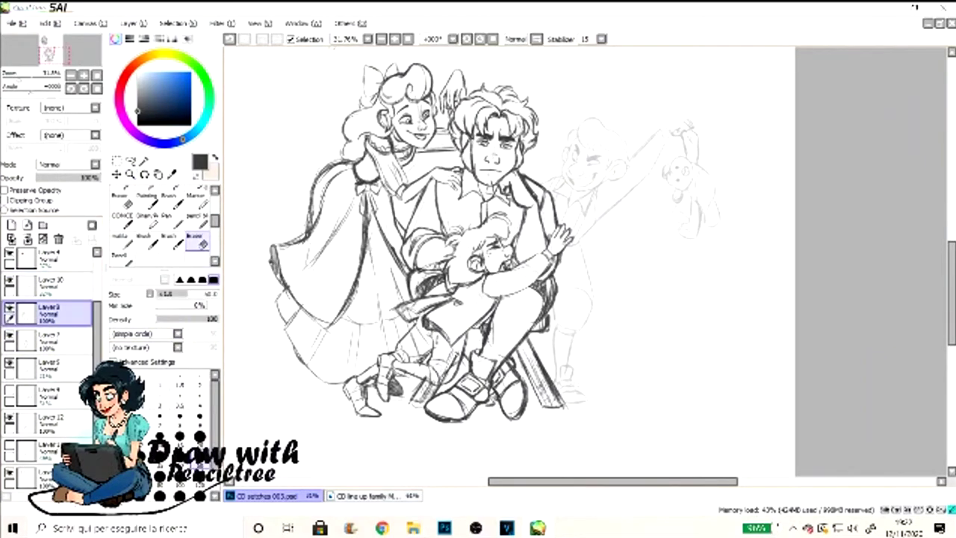
left_click(48, 284)
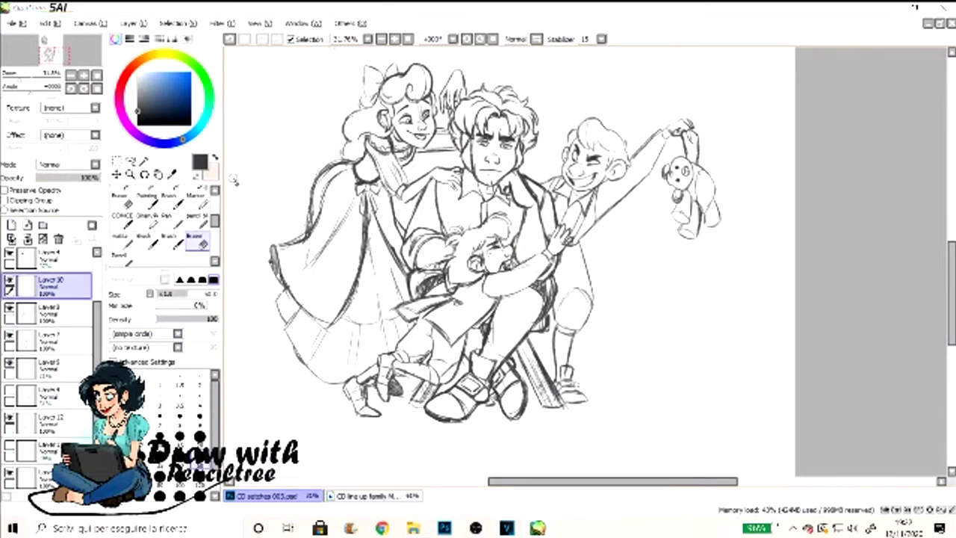
Merge the group's line art layers into one, fade the merged layer and select the topmost layer
scroll(508, 261, "down", 3)
scroll(790, 359, "up", 3)
left_click_drag(632, 486, 617, 486)
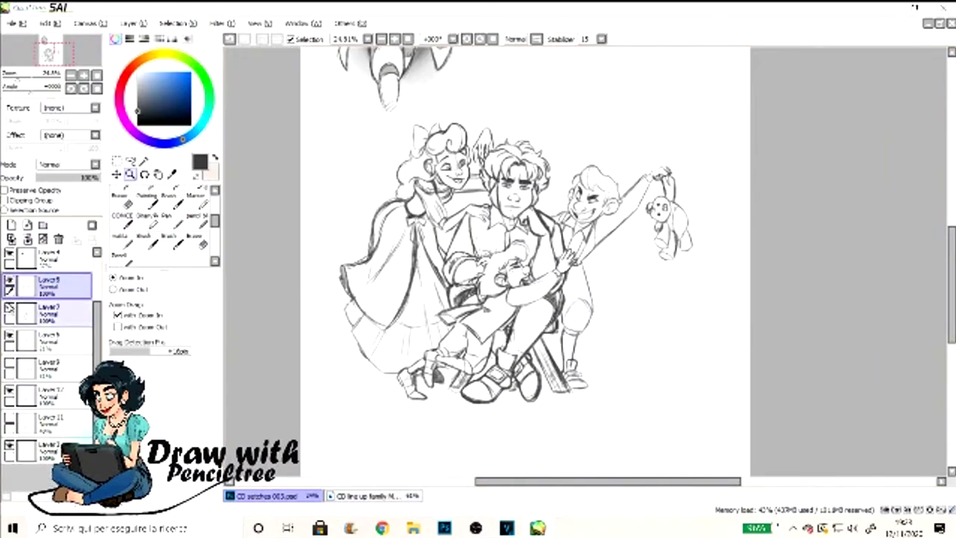
scroll(49, 358, "down", 3)
left_click(49, 340)
scroll(49, 359, "up", 3)
left_click(48, 257)
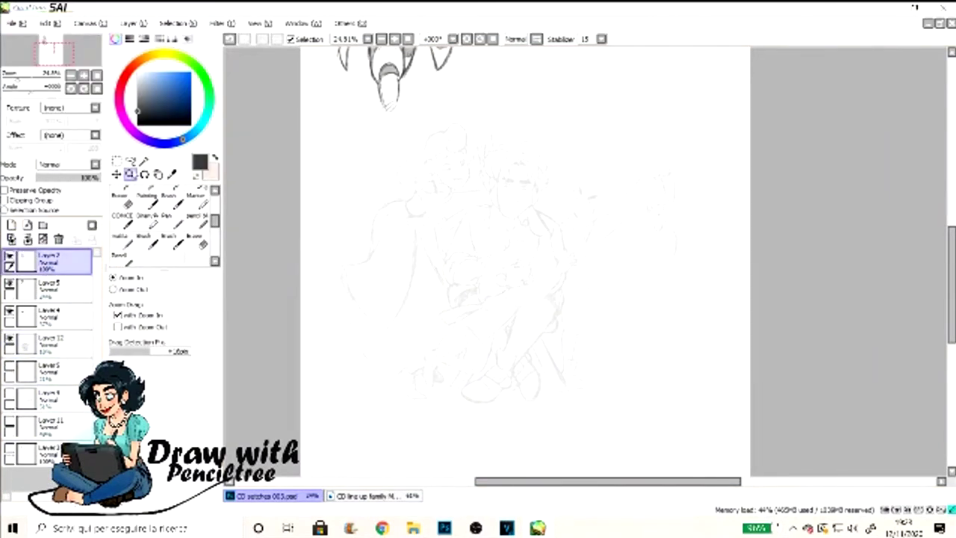
Draw clean pencil line art for the front hair locks of the seated man over the faded sketch
scroll(414, 152, "up", 5)
key("n")
mouse_move(466, 258)
left_mouse_down()
mouse_move(448, 175)
mouse_move(490, 273)
left_mouse_up()
key("End")
key("Home")
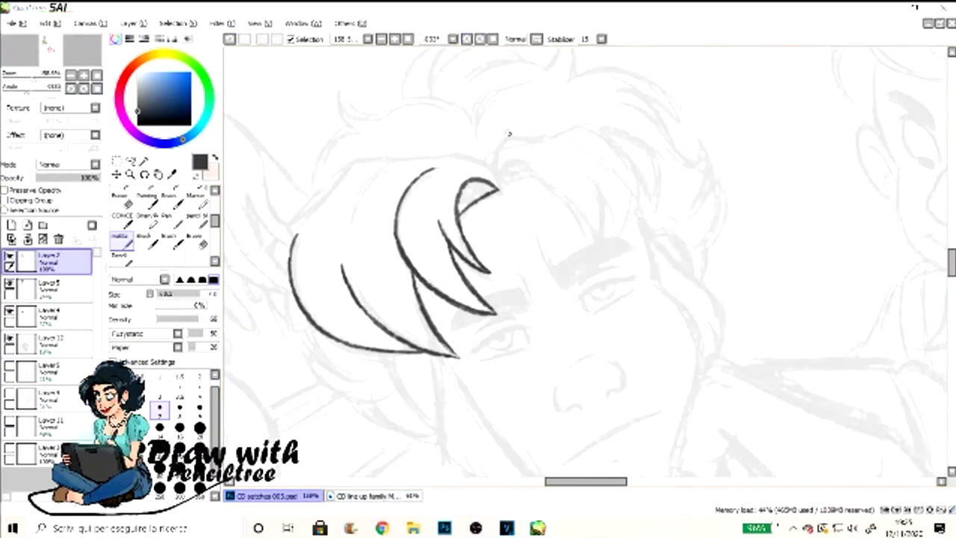
left_click_drag(296, 224, 493, 183)
left_click_drag(269, 288, 293, 329)
scroll(258, 47, "down", 6)
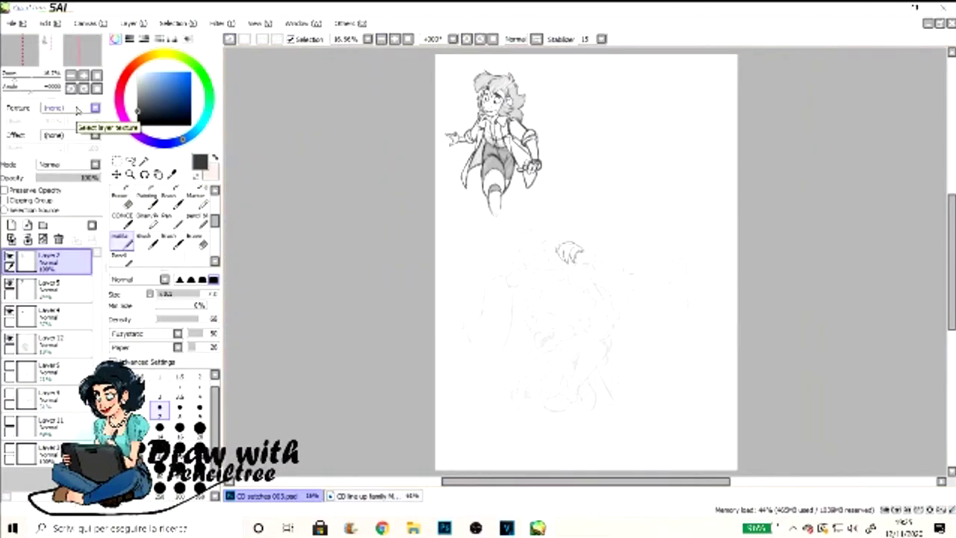
Draw the line art for the seated man's jaw, sideburns and straight mouth
scroll(568, 254, "up", 6)
left_click_drag(375, 190, 467, 375)
left_click_drag(374, 183, 394, 343)
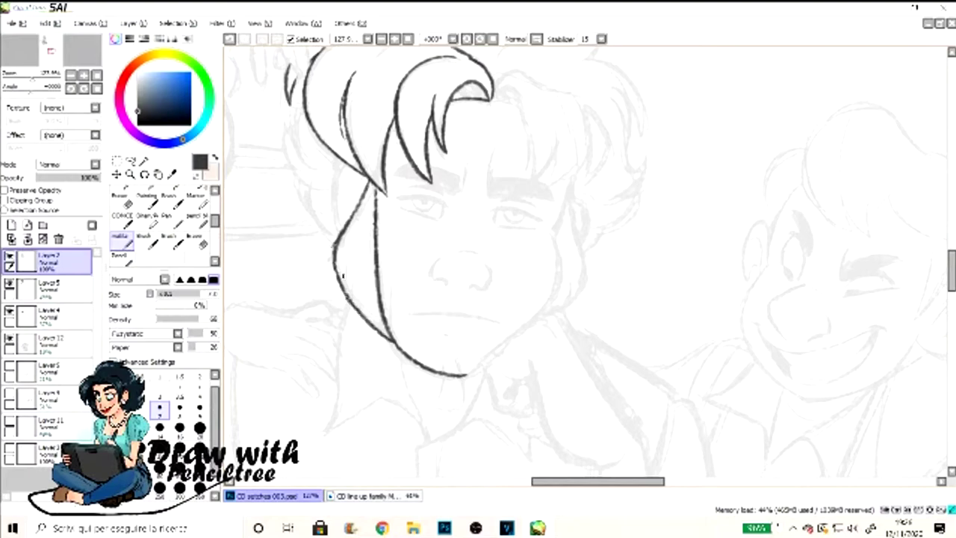
left_click_drag(572, 180, 542, 318)
scroll(541, 317, "up", 2)
left_click_drag(568, 366, 497, 422)
scroll(785, 326, "up", 1)
Draw the seated man's first half-closed eye and fill in the thick eyebrow above it
left_click_drag(306, 183, 381, 221)
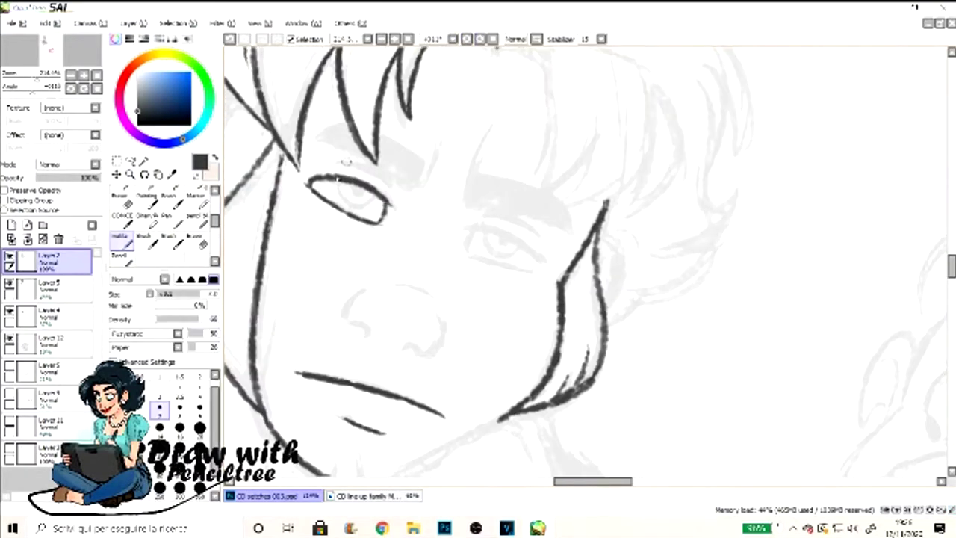
left_click_drag(325, 159, 414, 187)
left_click_drag(352, 97, 383, 153)
left_click_drag(340, 131, 418, 175)
left_click_drag(464, 116, 485, 202)
scroll(485, 202, "down", 6)
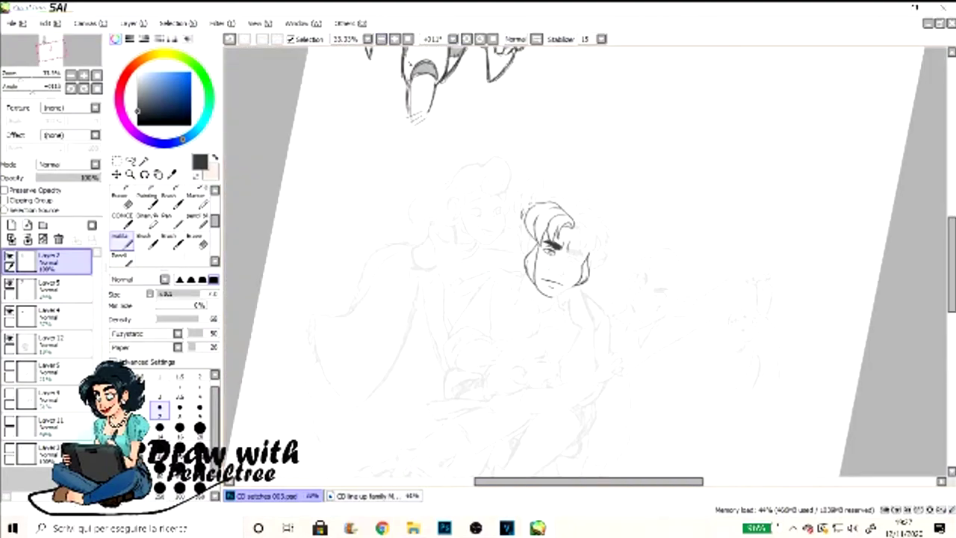
Draw the seated man's parted fringe on the other half of the forehead and his second eye
scroll(557, 250, "up", 6)
left_click_drag(495, 208, 598, 145)
left_click_drag(580, 87, 493, 184)
left_click_drag(515, 90, 448, 157)
key("Home")
left_click_drag(306, 246, 553, 292)
left_click_drag(553, 179, 545, 283)
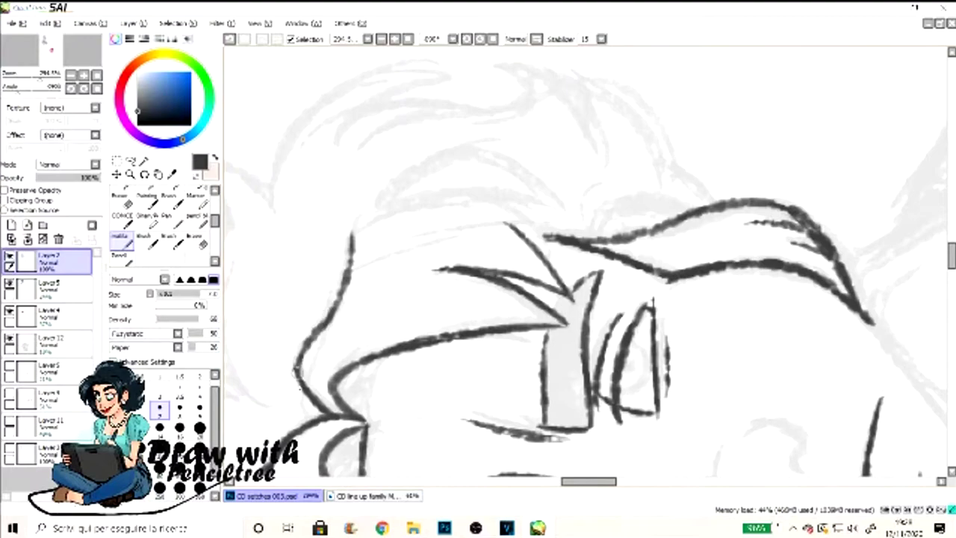
left_click_drag(590, 101, 639, 217)
left_click_drag(523, 206, 553, 269)
scroll(478, 262, "down", 6)
Outline the seated man's second eyebrow and fill it in dark
scroll(478, 262, "up", 6)
left_click_drag(467, 142, 485, 173)
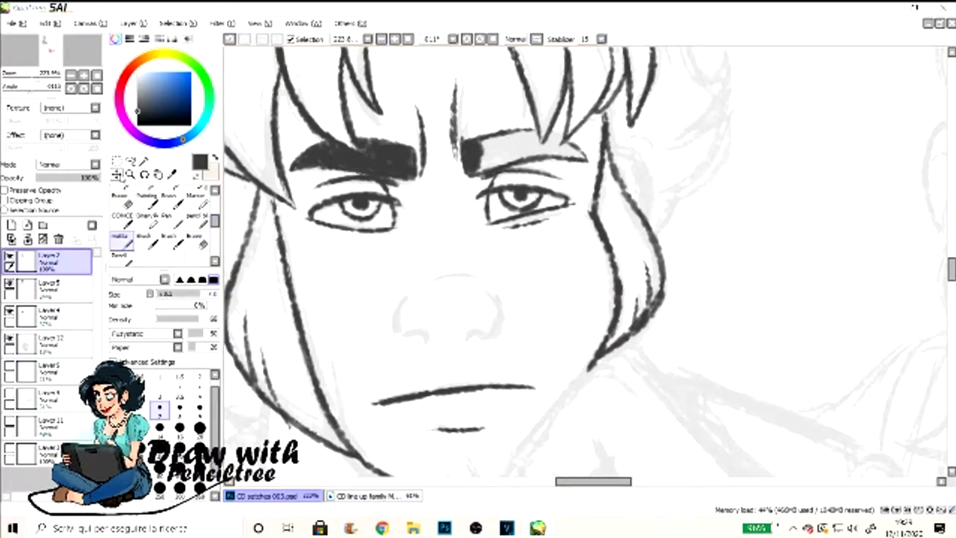
mouse_move(478, 172)
left_mouse_down()
mouse_move(564, 135)
mouse_move(587, 142)
left_mouse_up()
scroll(478, 261, "down", 5)
Draw the seated man's nose and the short creases on his chin
scroll(366, 227, "up", 5)
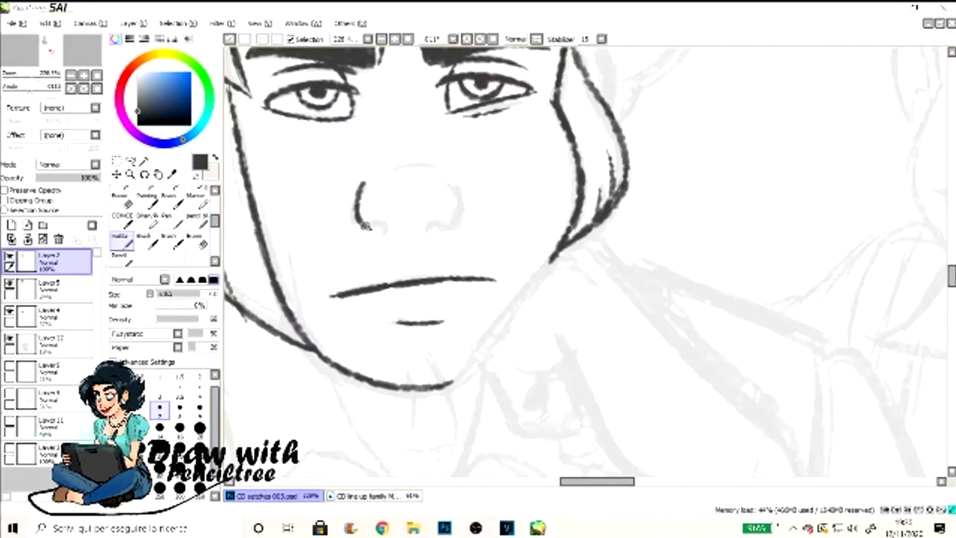
scroll(437, 178, "down", 5)
scroll(448, 224, "up", 5)
left_click_drag(472, 174, 478, 217)
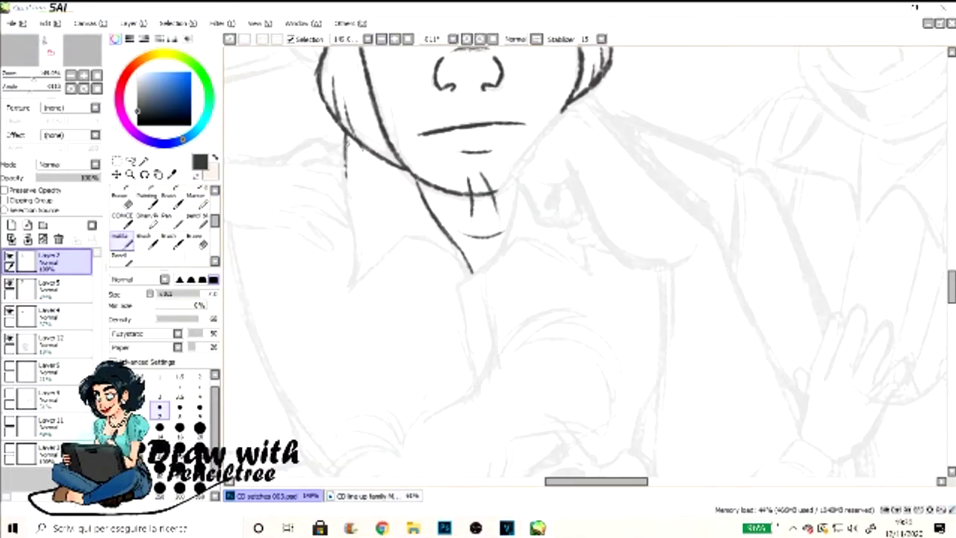
Draw the seated man's neck, shirt collar and the bent hand and forearm propping up his head
left_click_drag(345, 290, 471, 273)
left_click_drag(508, 241, 602, 282)
mouse_move(568, 111)
left_mouse_down()
mouse_move(514, 172)
mouse_move(671, 264)
left_mouse_up()
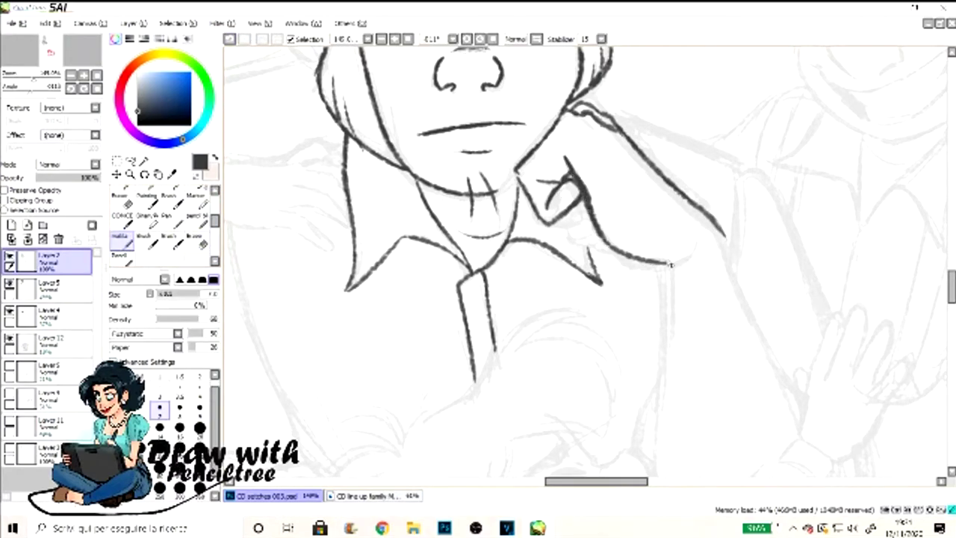
left_click_drag(725, 233, 753, 321)
scroll(572, 218, "down", 5)
Complete the seated man's hair with the crown, ears and outer curls, and clean up stray line ends
scroll(572, 217, "up", 5)
scroll(635, 244, "up", 2)
scroll(635, 243, "down", 3)
scroll(523, 224, "up", 3)
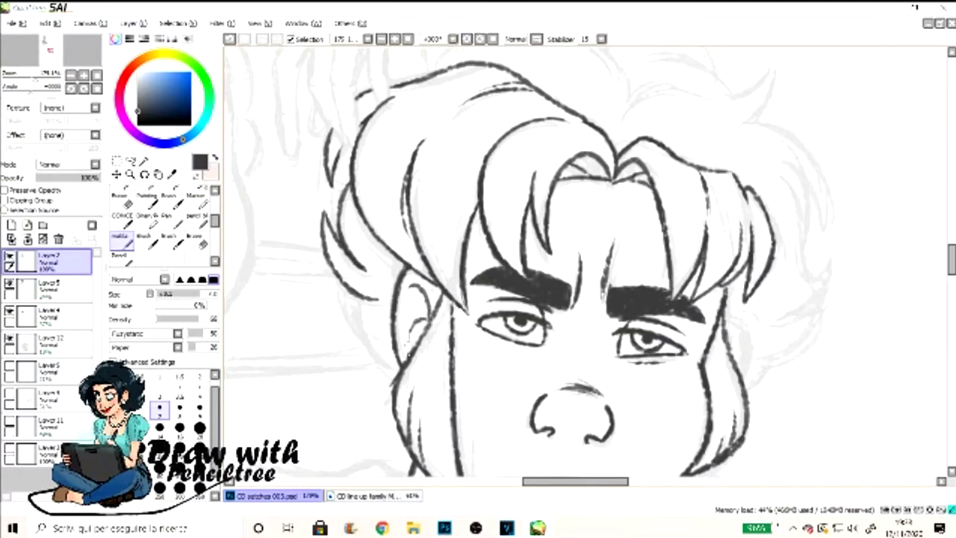
left_click_drag(831, 261, 781, 329)
key("b")
left_click_drag(755, 404, 815, 342)
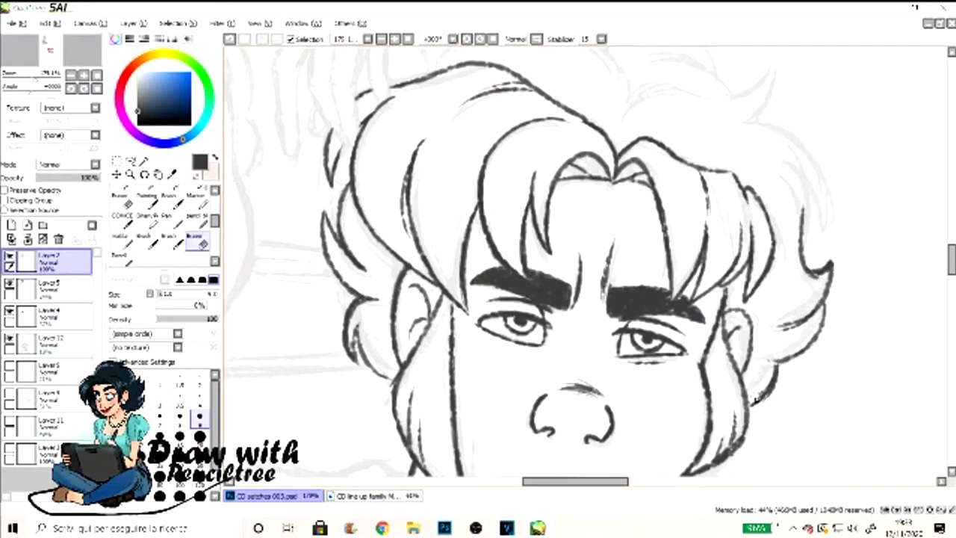
Draw the child's ear, tousled back hair and the hair outline up to the fringe
key("n")
scroll(513, 188, "up", 3)
scroll(523, 261, "down", 5)
scroll(583, 261, "up", 5)
scroll(583, 262, "down", 3)
scroll(523, 160, "up", 3)
left_click_drag(373, 217, 344, 336)
scroll(463, 239, "up", 2)
left_click_drag(494, 209, 464, 241)
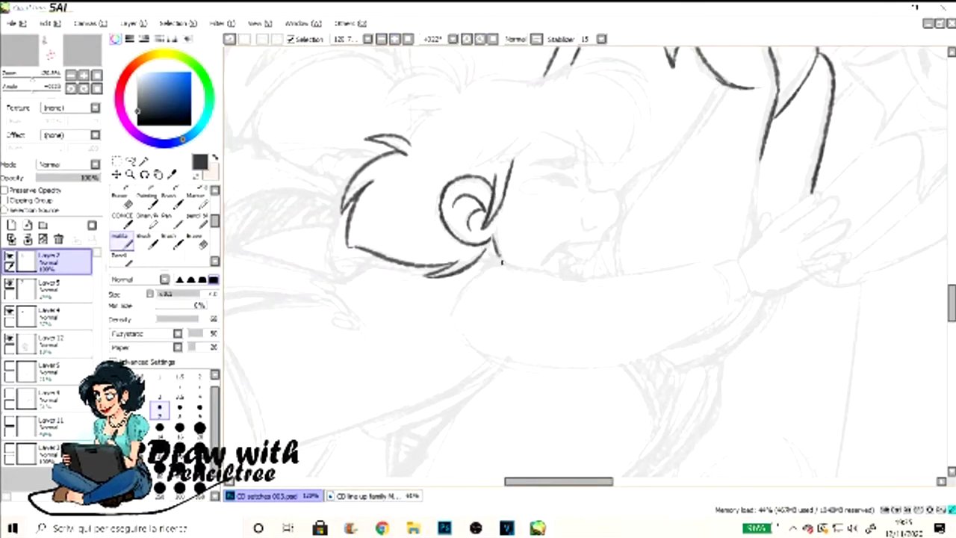
key("Delete")
left_click_drag(374, 224, 366, 299)
left_click_drag(373, 246, 333, 292)
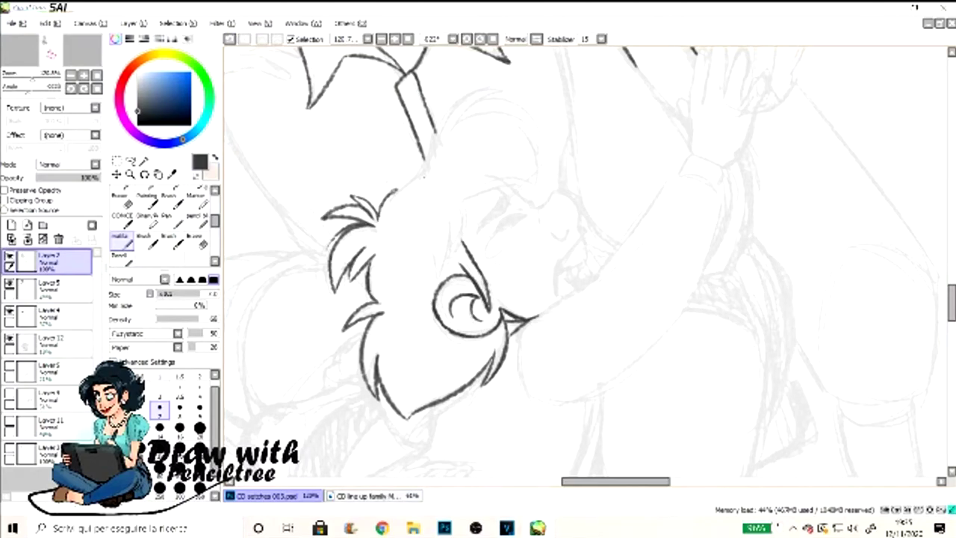
key("Home")
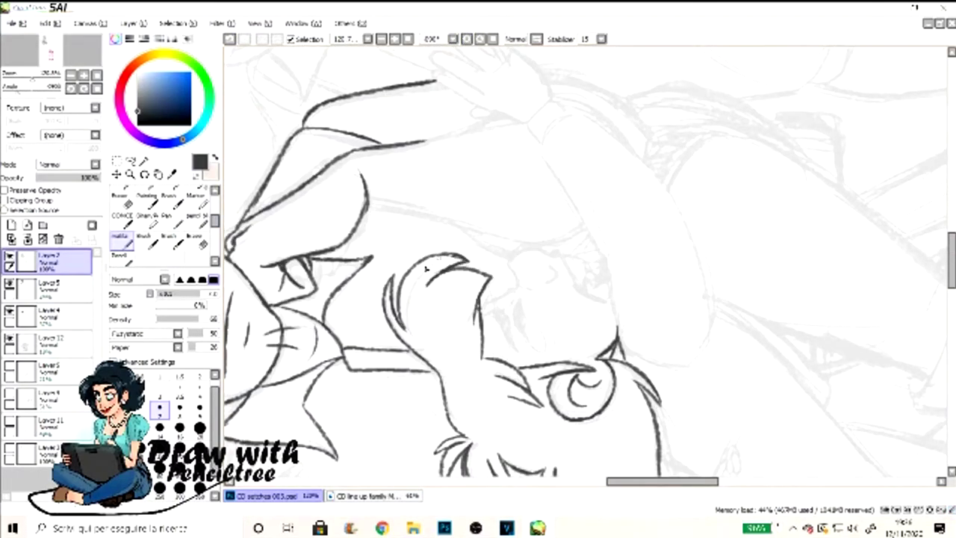
Draw the child's fringe and face in profile with eyebrow, closed eye, nose and open mouth
left_click_drag(426, 269, 622, 212)
key("Delete")
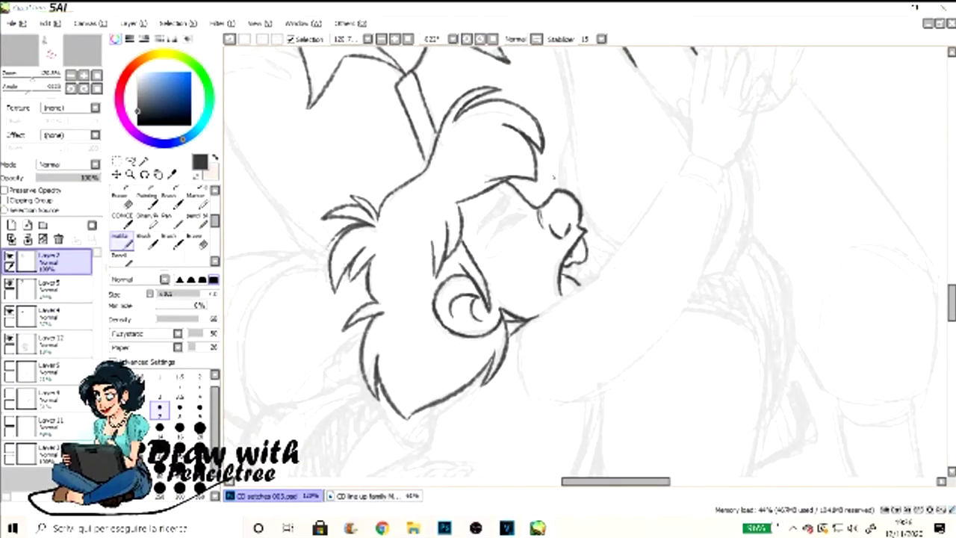
key("Home")
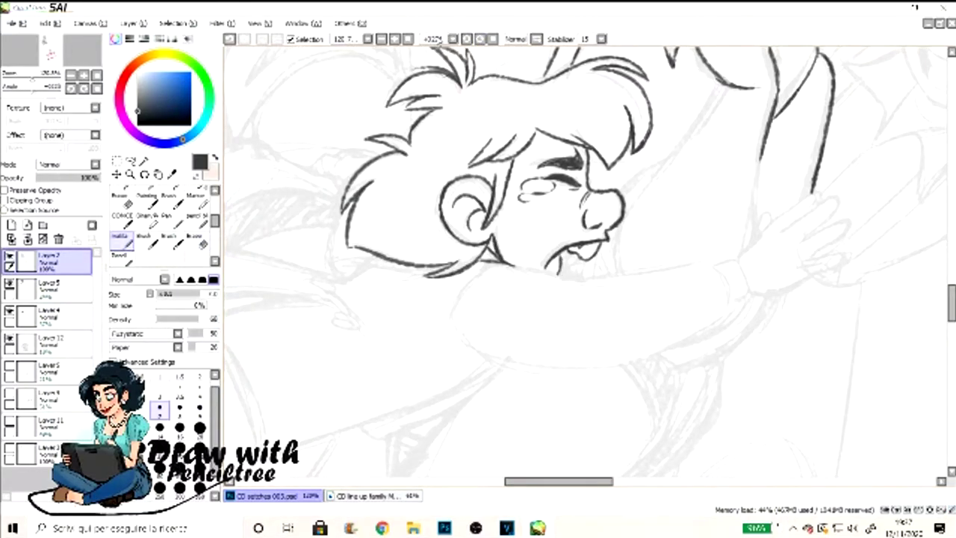
left_click(394, 38)
left_click(403, 38)
Draw the child's outstretched hand and cuff, tidying the fingers and wrist
scroll(734, 402, "up", 3)
scroll(608, 196, "up", 3)
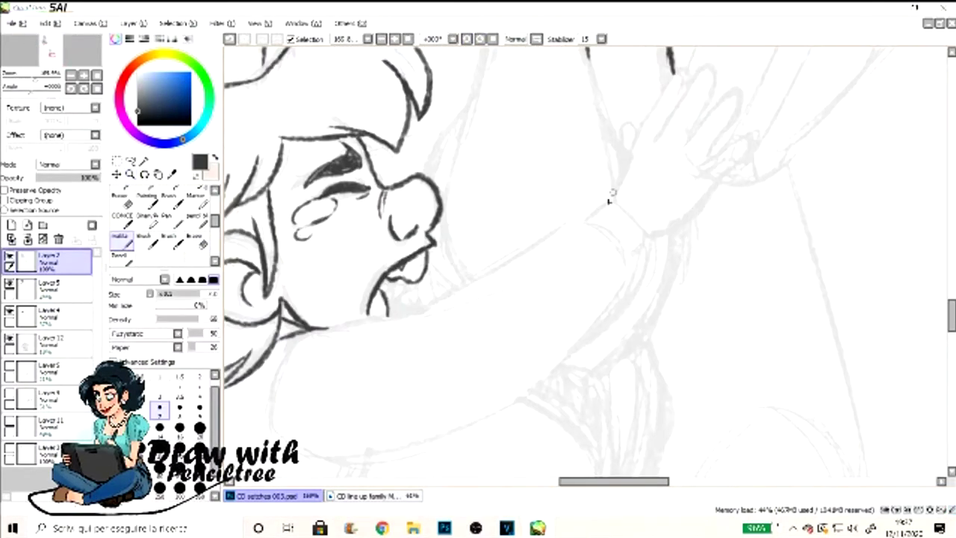
left_click_drag(642, 127, 702, 67)
left_click_drag(657, 224, 754, 142)
key("l")
left_click_drag(631, 97, 772, 166)
key("ctrl+d")
key("n")
left_click_drag(644, 200, 598, 256)
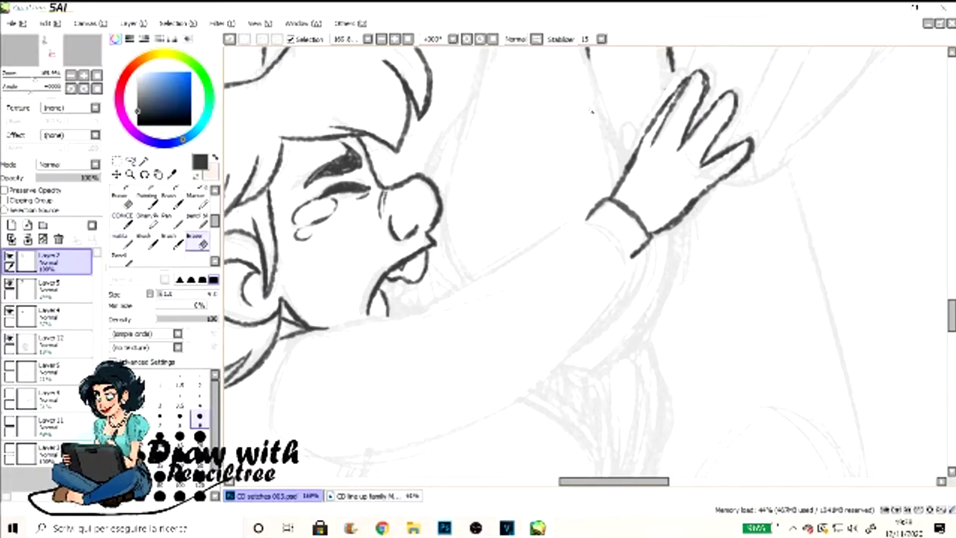
Draw the child's sleeve from the cuff to the rounded elbow and check it against the group
left_click_drag(587, 217, 422, 306)
left_click_drag(635, 216, 541, 385)
key("End")
scroll(586, 261, "down", 5)
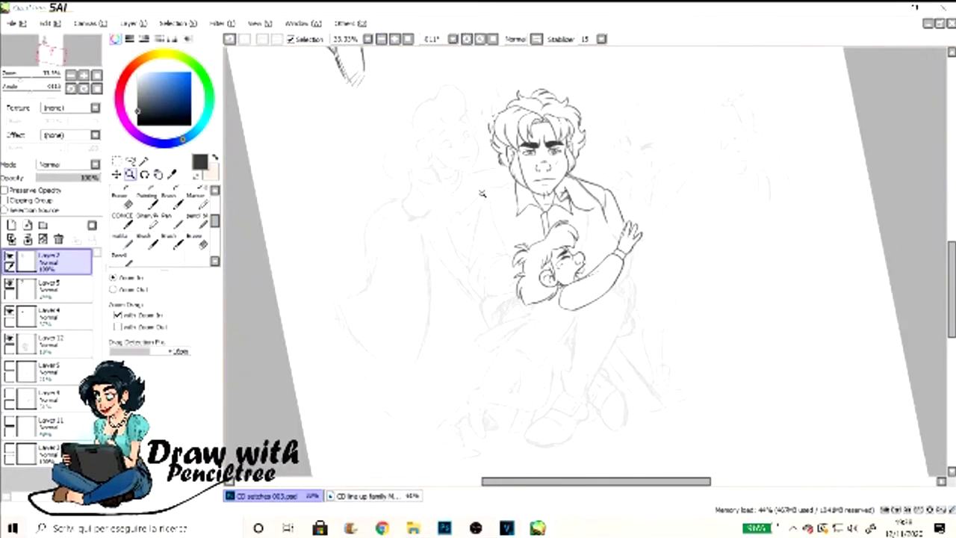
Draw the child's flying coat with its flared tails and the buttoned strap at the back
scroll(586, 262, "up", 4)
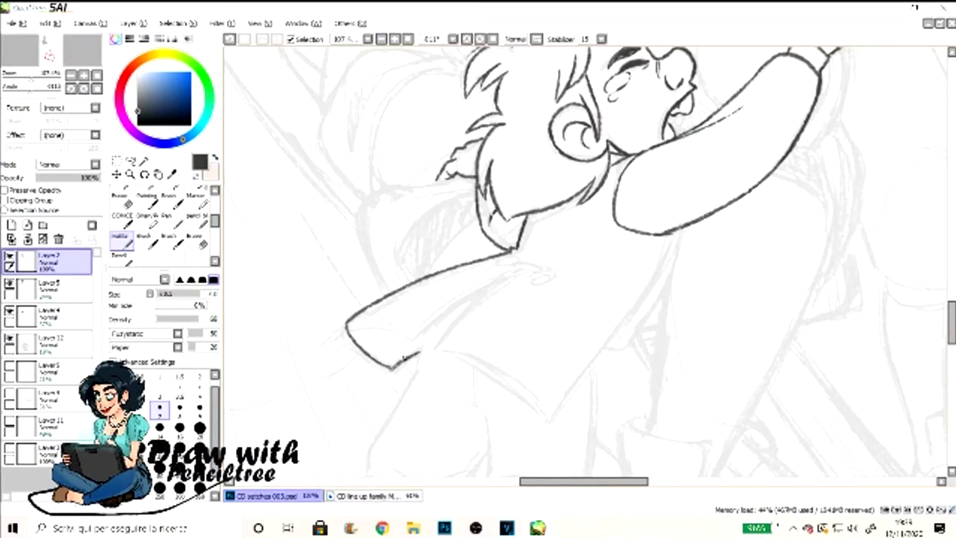
key("End")
key("End")
key("End")
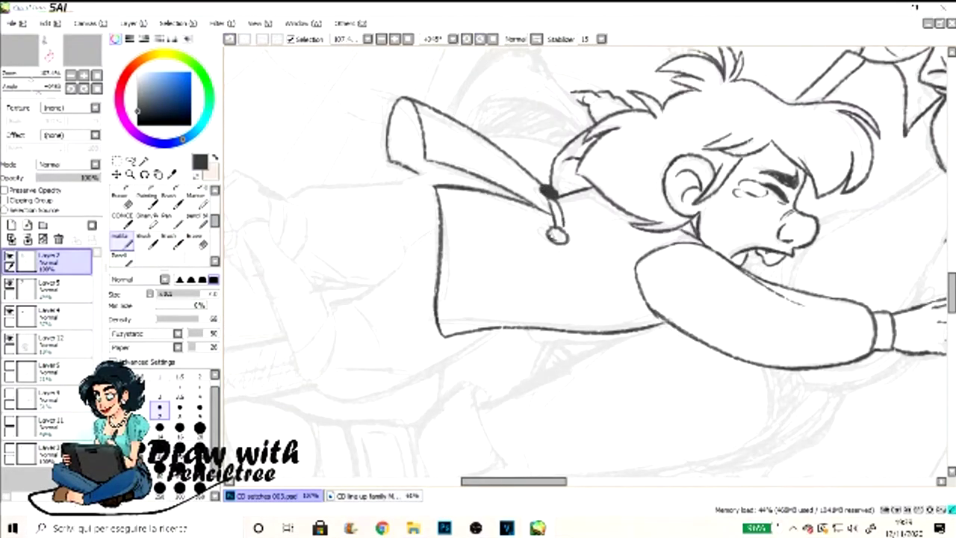
key("End")
Fill the coat button, then draw the child's shorts, bent knee and near lower leg down to the shoe
key("End")
key("End")
key("End")
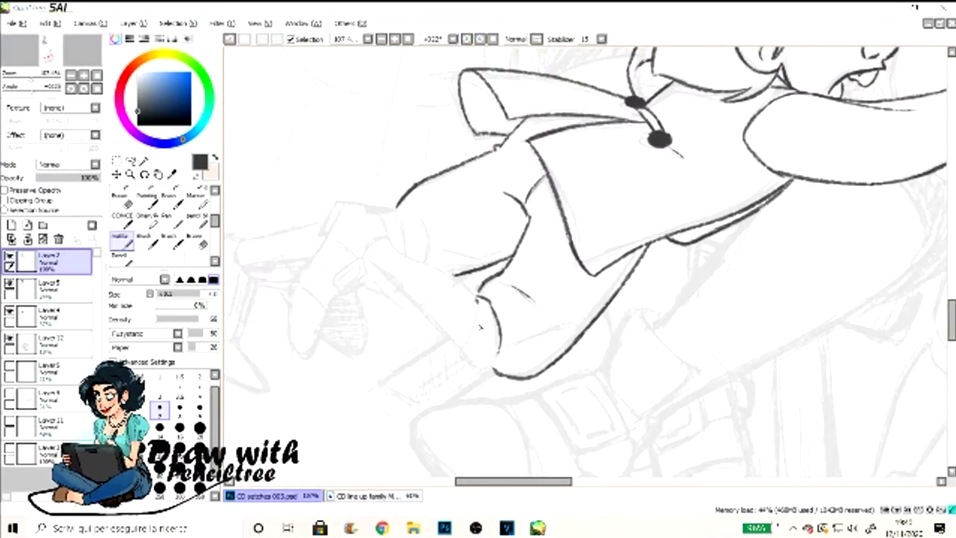
key("Home")
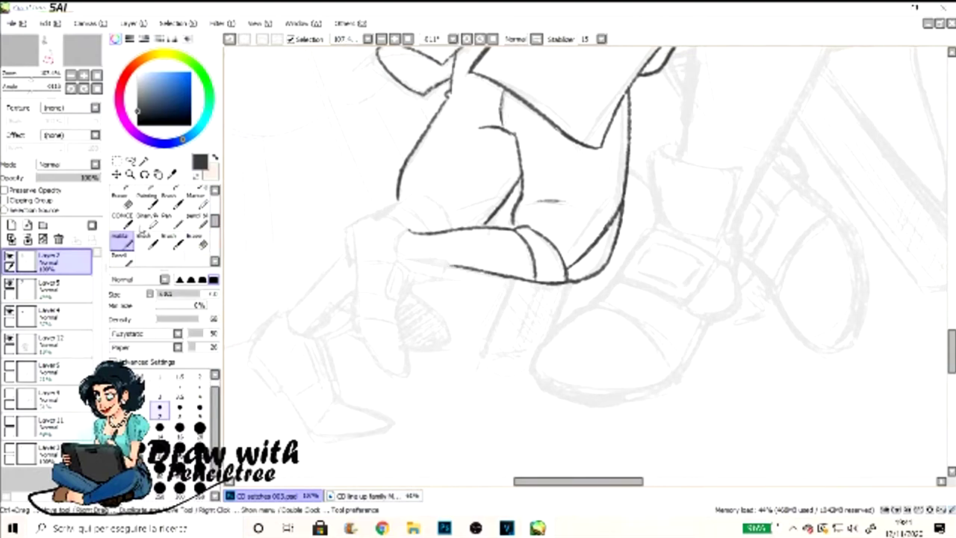
left_click_drag(352, 239, 373, 295)
left_click(381, 39)
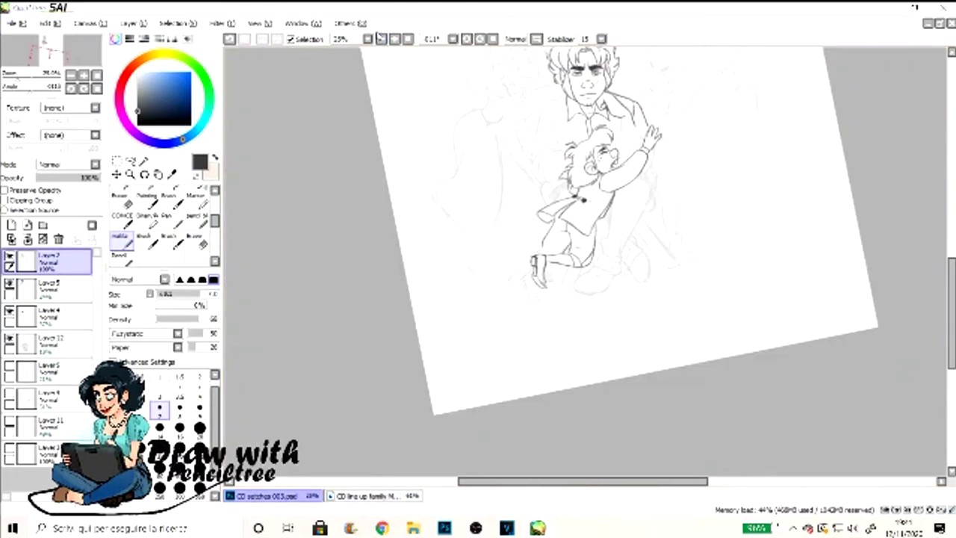
Refine the child's near shoe with its heel, sole and pointed toe, erasing surplus lines
scroll(538, 269, "up", 4)
mouse_move(306, 88)
left_mouse_down()
mouse_move(300, 161)
mouse_move(310, 246)
mouse_move(424, 340)
left_mouse_up()
key("n")
left_click_drag(392, 213, 427, 338)
left_click_drag(351, 250, 404, 257)
left_click_drag(412, 148, 404, 220)
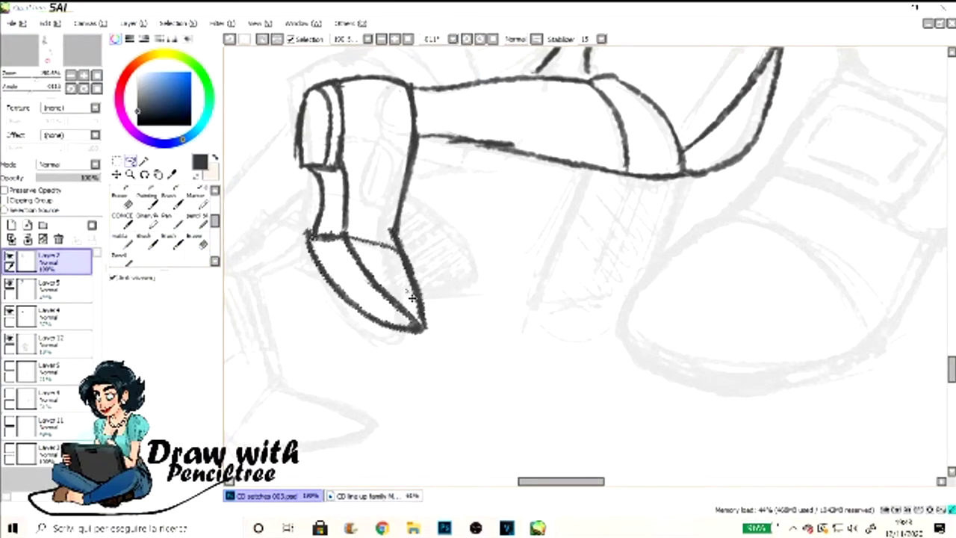
mouse_move(420, 139)
left_mouse_down()
mouse_move(482, 153)
mouse_move(465, 146)
left_mouse_up()
key("Delete")
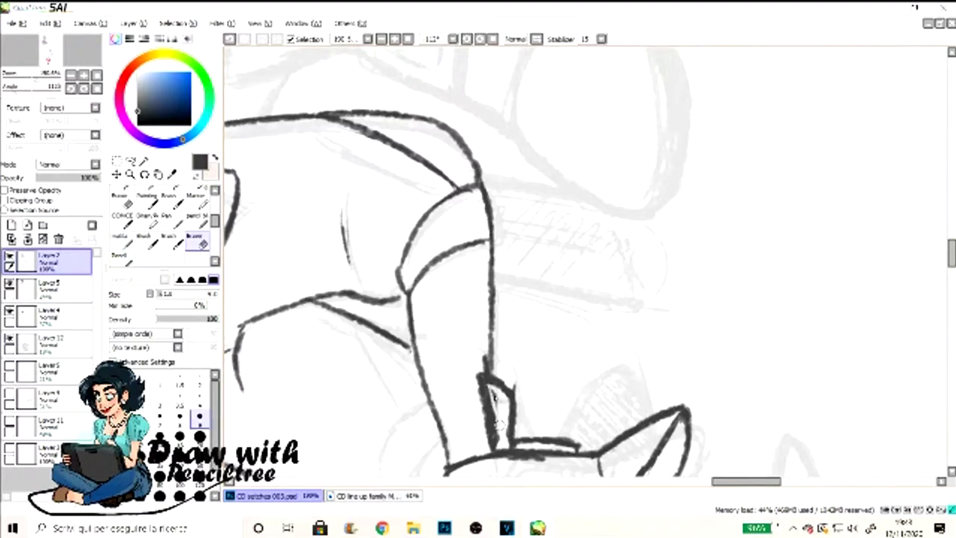
left_click(479, 39)
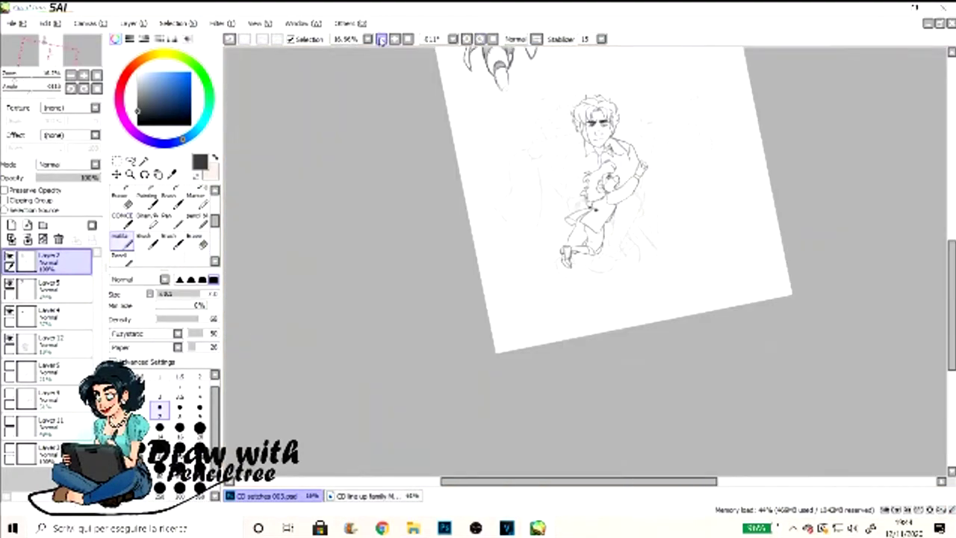
Draw the child's far leg and second shoe, alternating between pencil and eraser to clean the contours
key("e")
scroll(690, 299, "up", 2)
key("n")
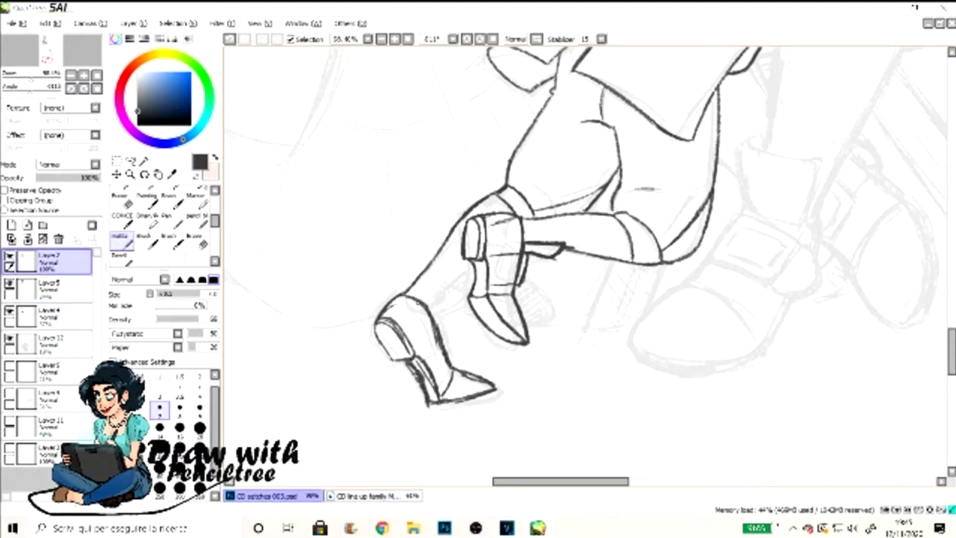
key("e")
key("n")
key("e")
key("n")
key("e")
key("n")
key("e")
key("n")
Add the shoe straps and hatched sole shading to the child's shoes and tidy their outlines
left_click_drag(477, 269, 431, 304)
key("e")
key("n")
key("e")
key("n")
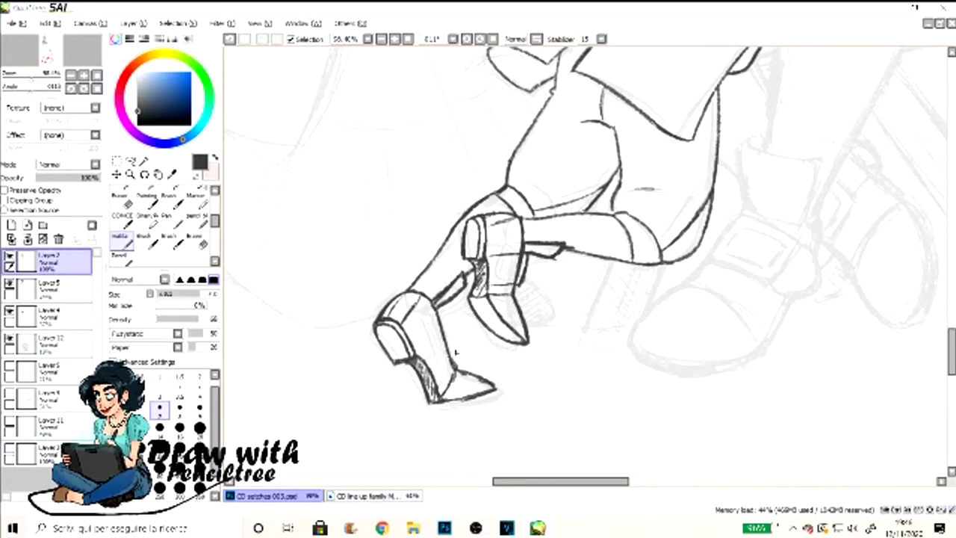
key("e")
key("n")
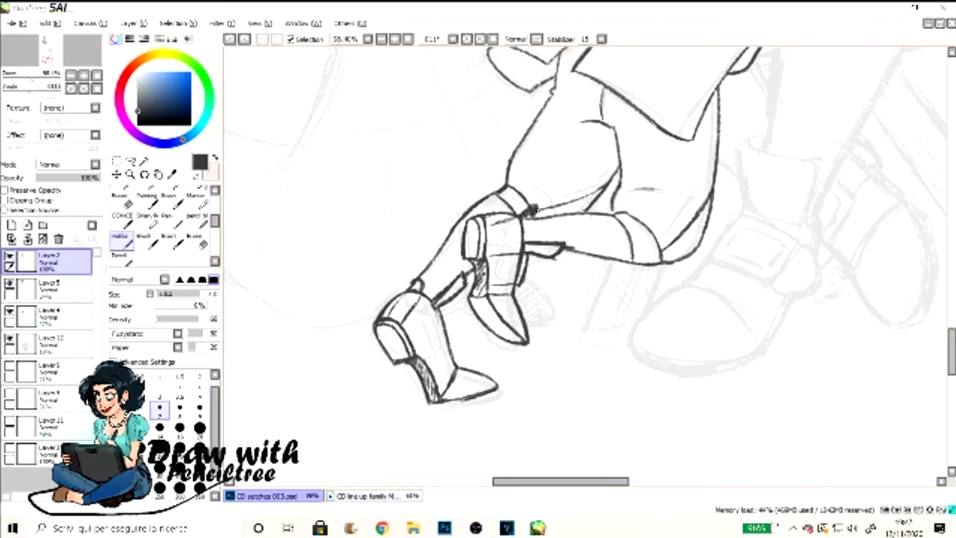
scroll(354, 213, "down", 3)
Draw the hand resting on the seated man's shoulder with its forearm and cuff, plus the man's shoulder line
scroll(355, 214, "up", 4)
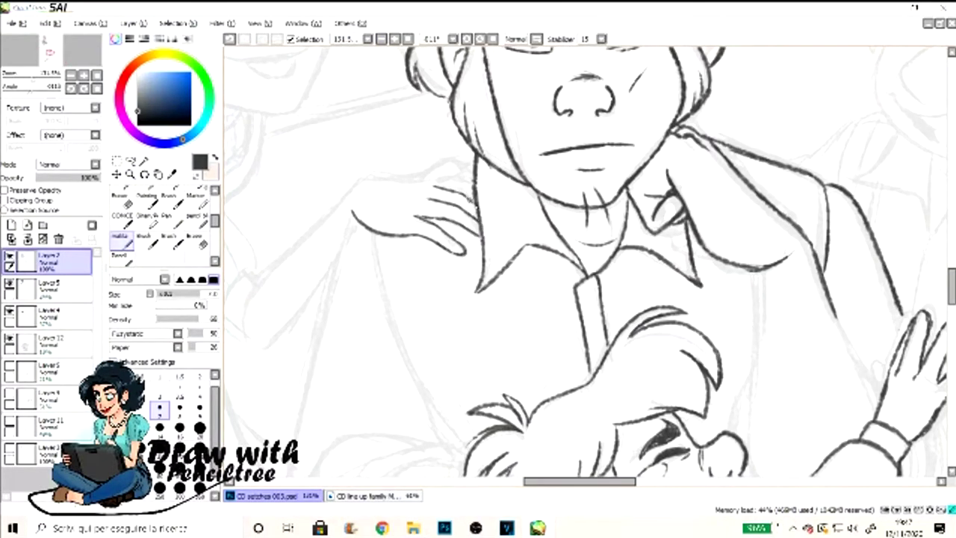
scroll(478, 261, "left", 3)
left_click_drag(475, 299, 396, 403)
scroll(422, 279, "down", 3)
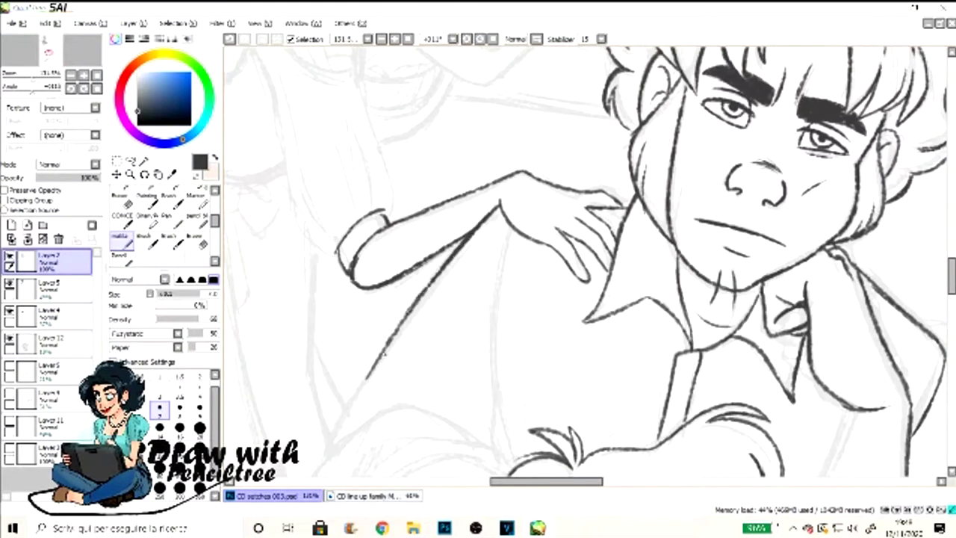
Draw the sides of the seated man's torso and the folded sleeve of his arm behind the child
scroll(804, 365, "up", 3)
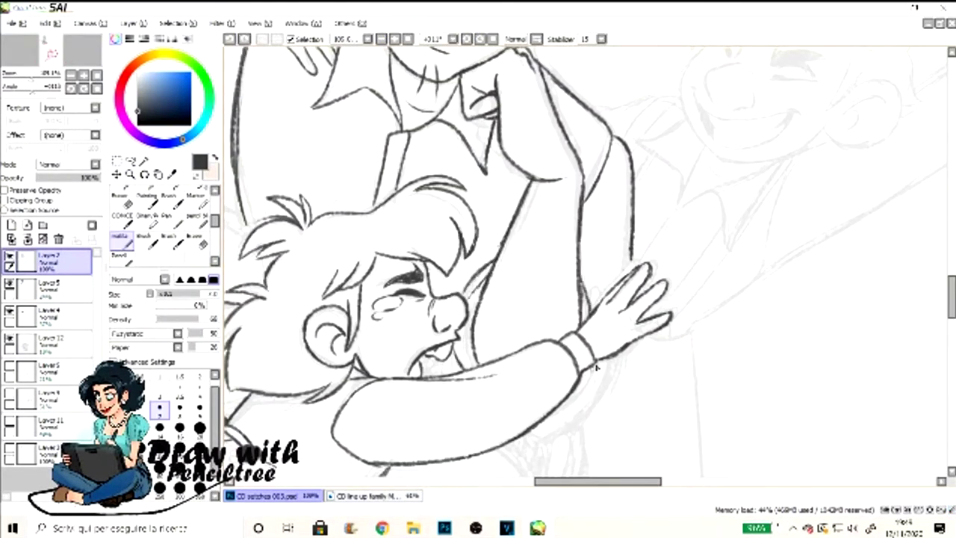
scroll(620, 351, "down", 3)
scroll(620, 351, "up", 4)
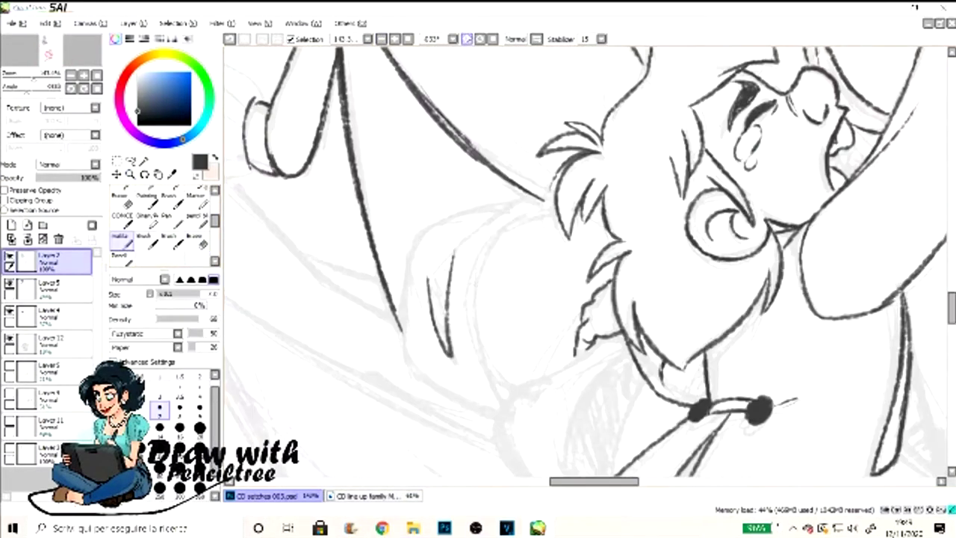
left_click(482, 39)
scroll(454, 433, "down", 3)
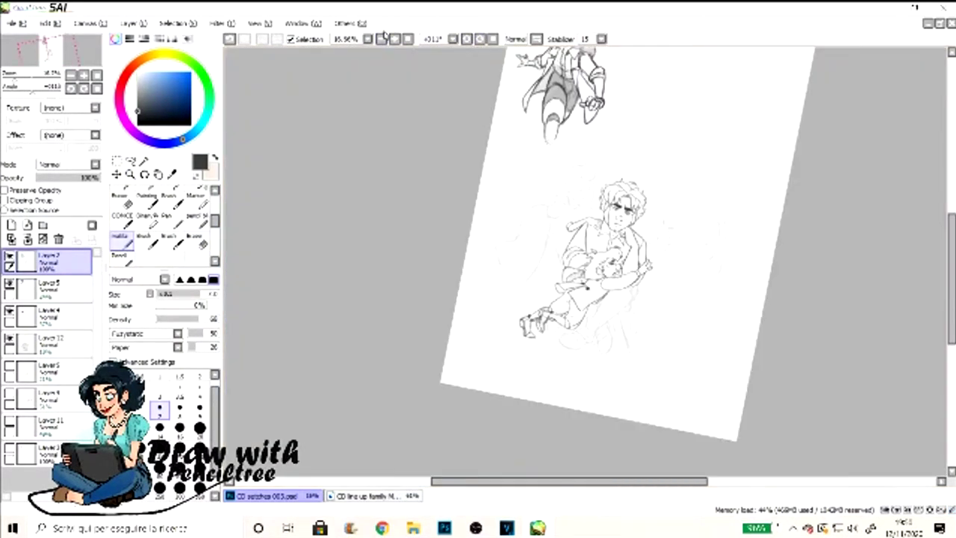
scroll(593, 229, "up", 4)
Draw the seated man's near shoe with its square buckle, strap and rounded toe, plus the sock and trouser leg above it
key("Delete")
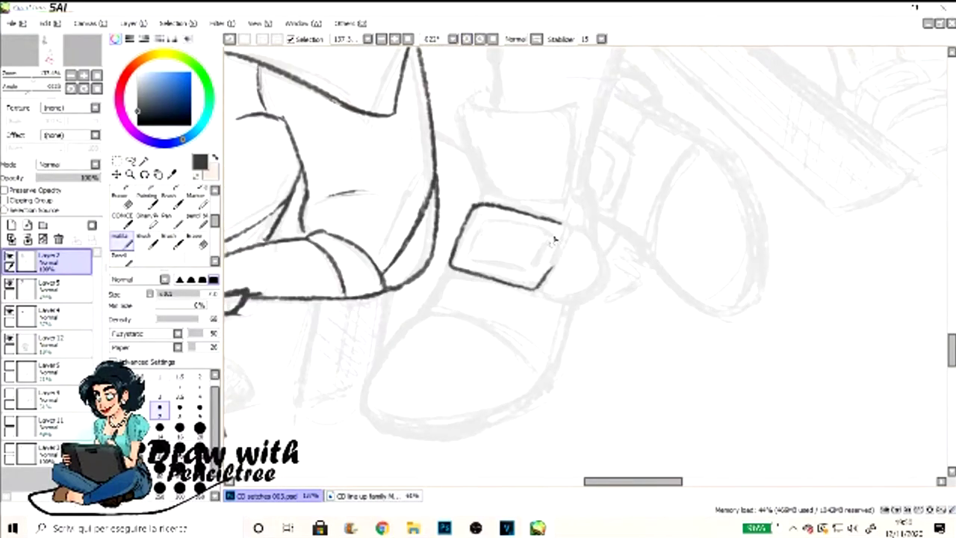
key("End")
left_click_drag(508, 168, 576, 224)
mouse_move(532, 248)
left_mouse_down()
mouse_move(615, 291)
mouse_move(556, 359)
left_mouse_up()
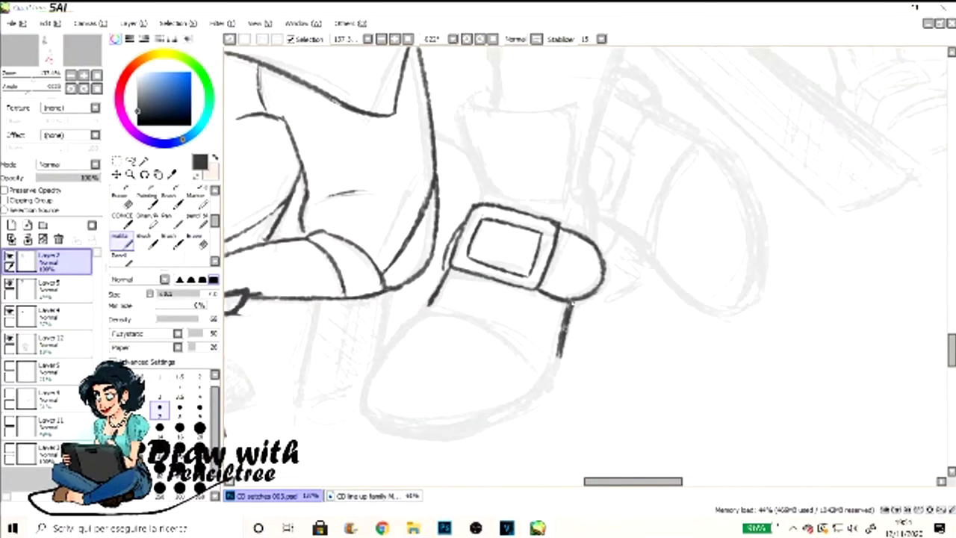
left_click_drag(358, 306, 432, 426)
left_click_drag(456, 75, 381, 251)
left_click(467, 39)
left_click_drag(454, 118, 546, 104)
left_click(408, 40)
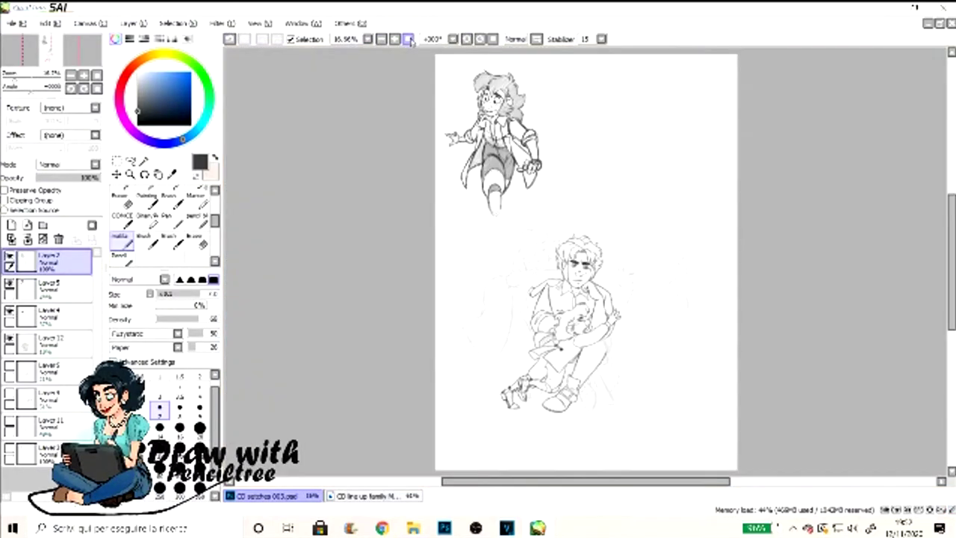
Draw the seated man's far buckled shoe and the wooden seat legs behind him with light grain lines
scroll(478, 261, "up", 5)
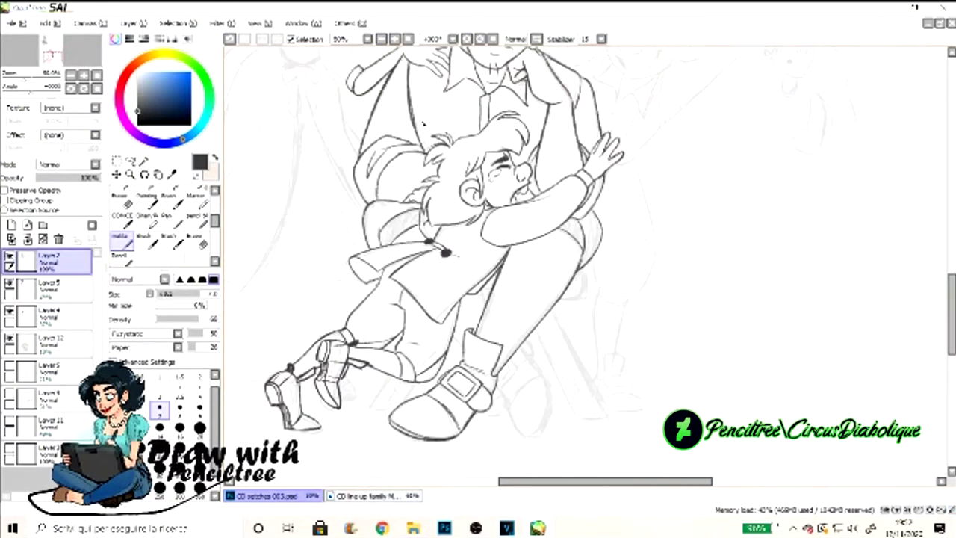
left_click_drag(527, 329, 499, 432)
left_click_drag(467, 336, 502, 374)
left_click_drag(489, 269, 497, 283)
left_click_drag(536, 213, 620, 391)
left_click_drag(501, 254, 631, 396)
left_click_drag(533, 265, 568, 396)
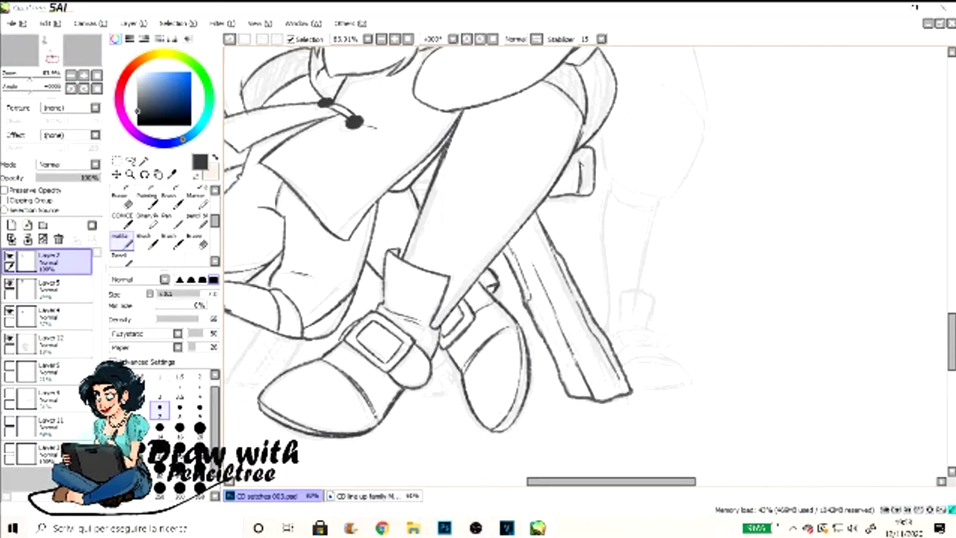
scroll(478, 262, "left", 5)
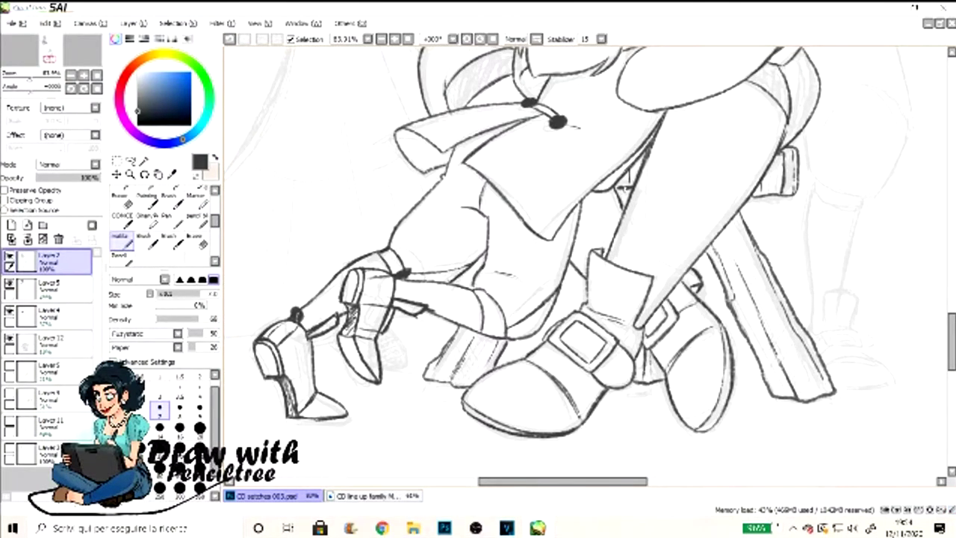
scroll(478, 261, "down", 5)
Outline the face of the grinning young man beside the seated man, adding his eyes and thick solid eyebrows
scroll(740, 167, "up", 6)
left_click_drag(439, 141, 380, 288)
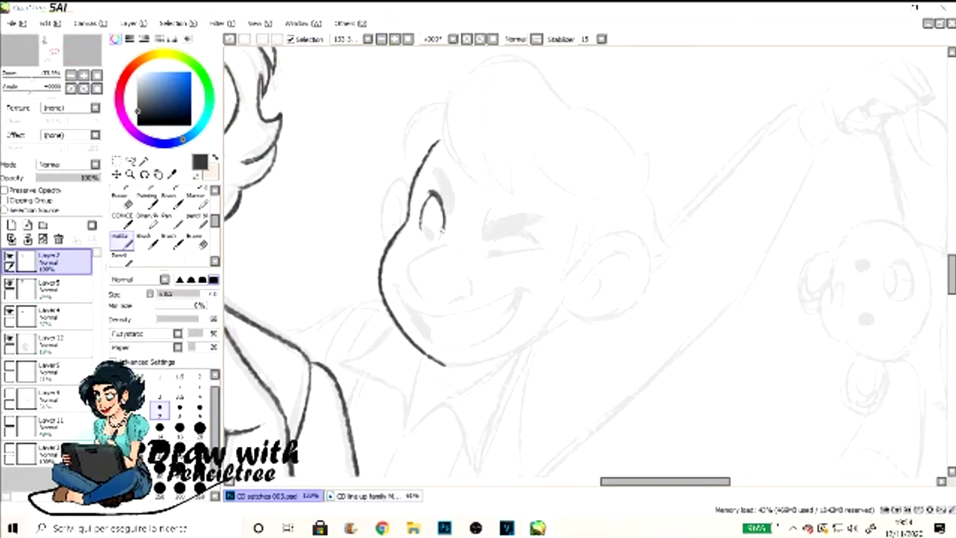
key("Delete")
key("Delete")
key("Delete")
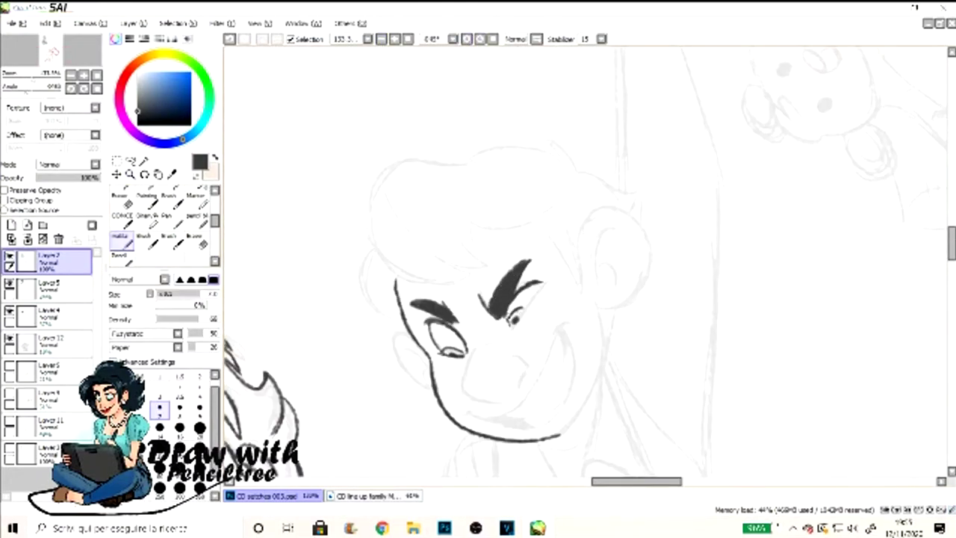
Draw the grinning young man's large nose and wide smile, darkening the corners of the mouth
key("Delete")
key("Delete")
key("Delete")
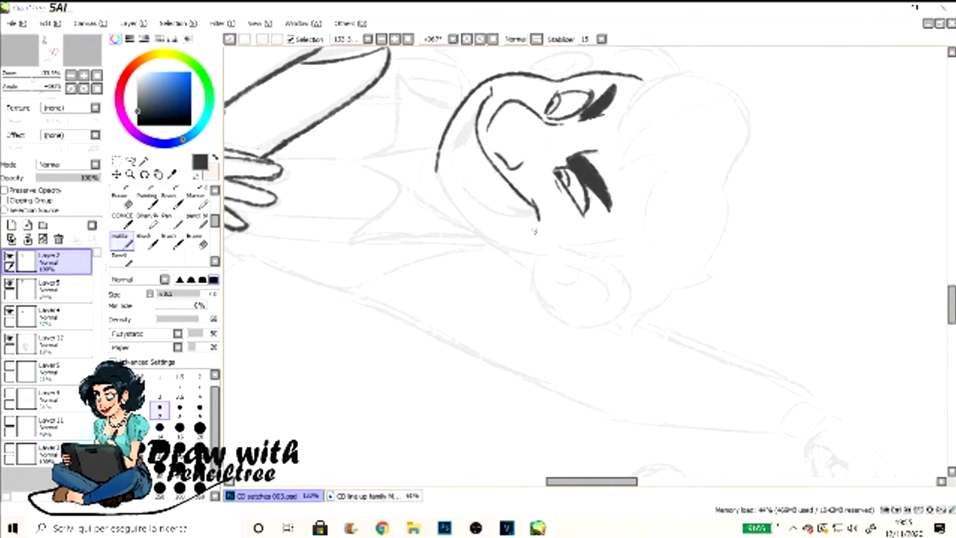
key("Delete")
key("Delete")
key("Delete")
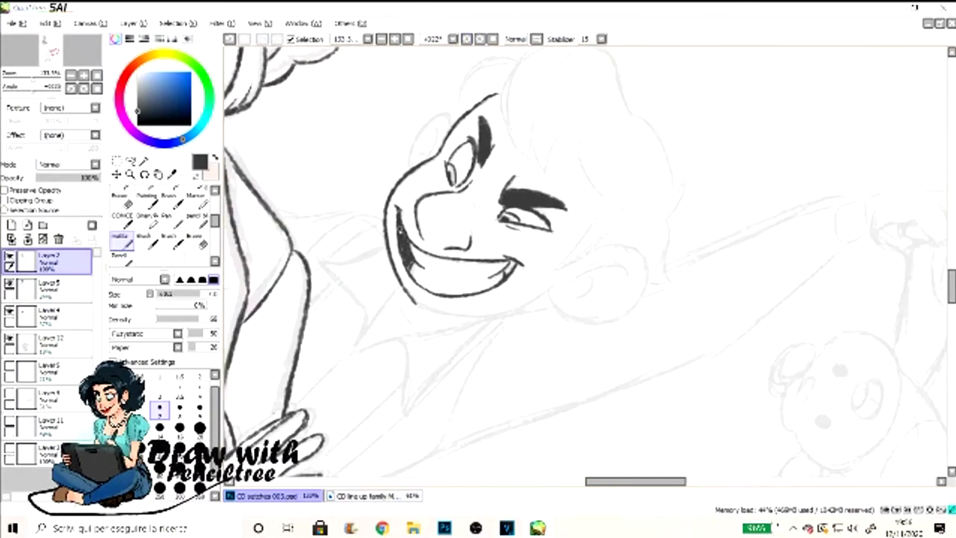
Close the grinning young man's jawline and draw both of his ears with their inner folds
key("Delete")
key("Delete")
key("Delete")
left_click_drag(580, 228, 597, 318)
left_click_drag(614, 238, 598, 296)
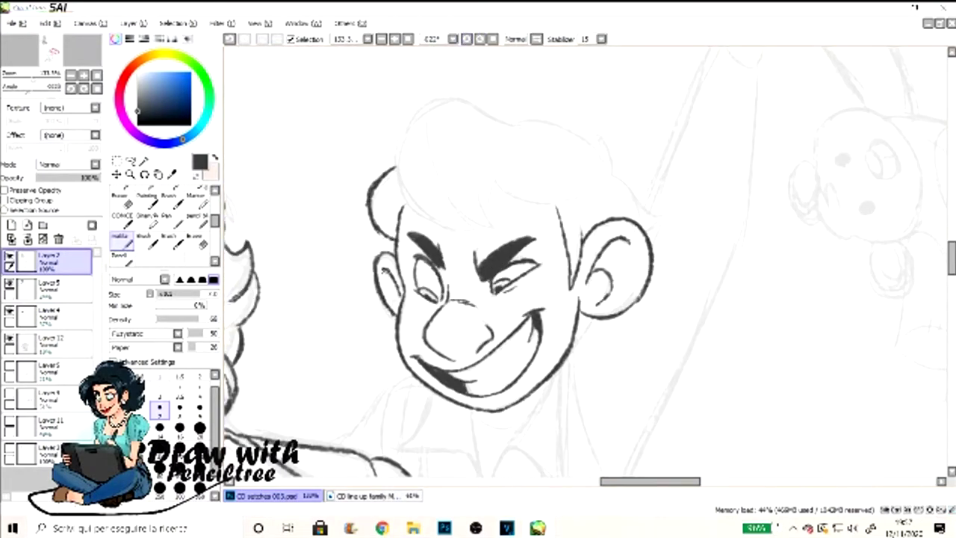
Draw the grinning young man's swept-up quiff, pointed fringe and the hair tufts above his ear
key("Delete")
key("Delete")
key("Delete")
left_click_drag(418, 134, 620, 142)
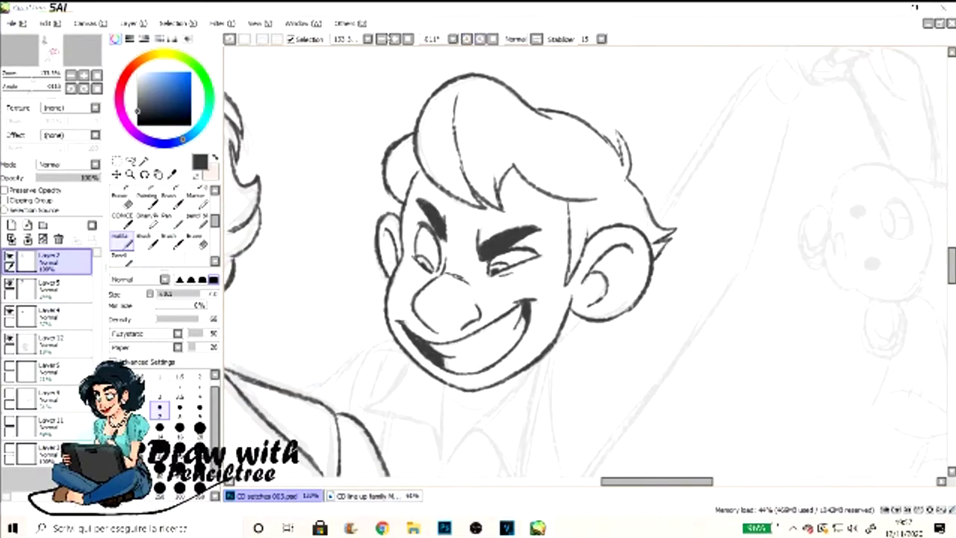
left_click(381, 37)
Draw the grinning young man's pointed collar, neck, shoulder, vest edges and the underside of his raised arm
scroll(575, 258, "up", 5)
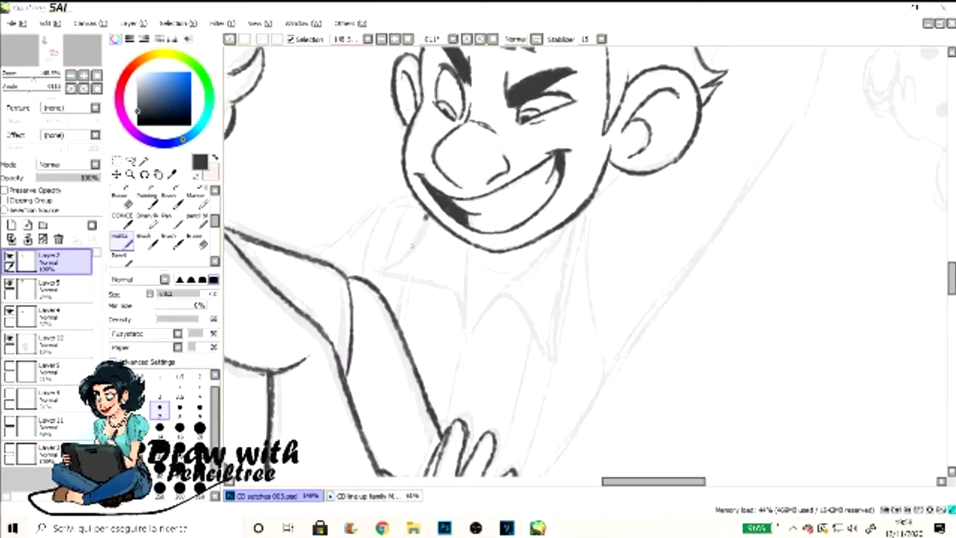
left_click_drag(374, 265, 467, 329)
left_click_drag(811, 100, 597, 392)
left_click_drag(593, 205, 519, 478)
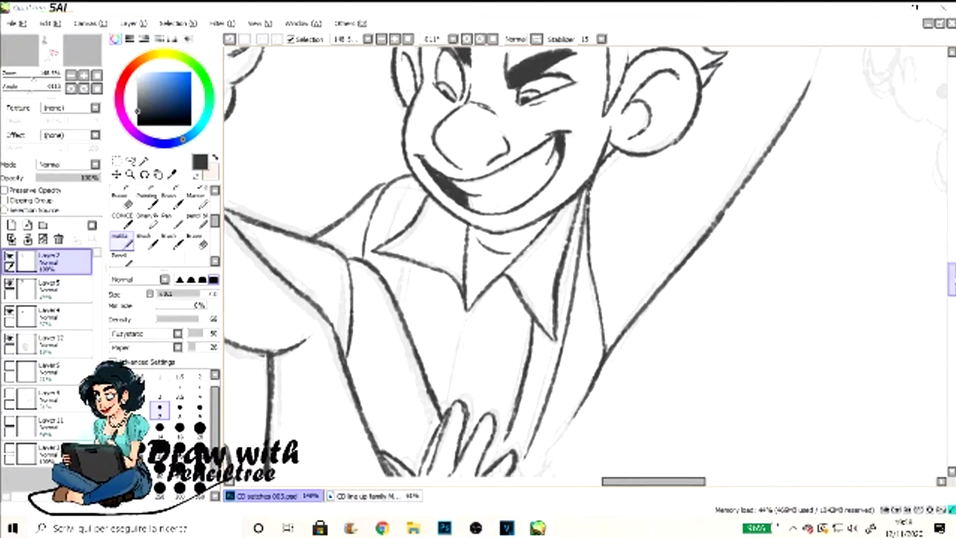
scroll(590, 261, "down", 5)
left_click_drag(509, 299, 526, 312)
Complete the young man's raised arm with its cuff and the hand gripping the teddy bear's arm
scroll(382, 124, "up", 5)
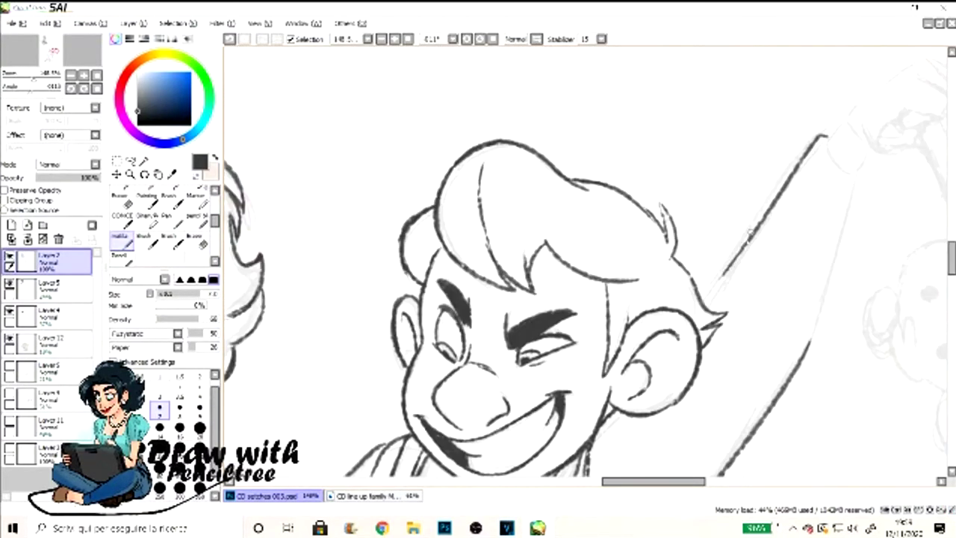
scroll(523, 224, "right", 3)
left_click_drag(676, 168, 624, 351)
left_click_drag(747, 120, 781, 243)
left_click_drag(747, 60, 788, 109)
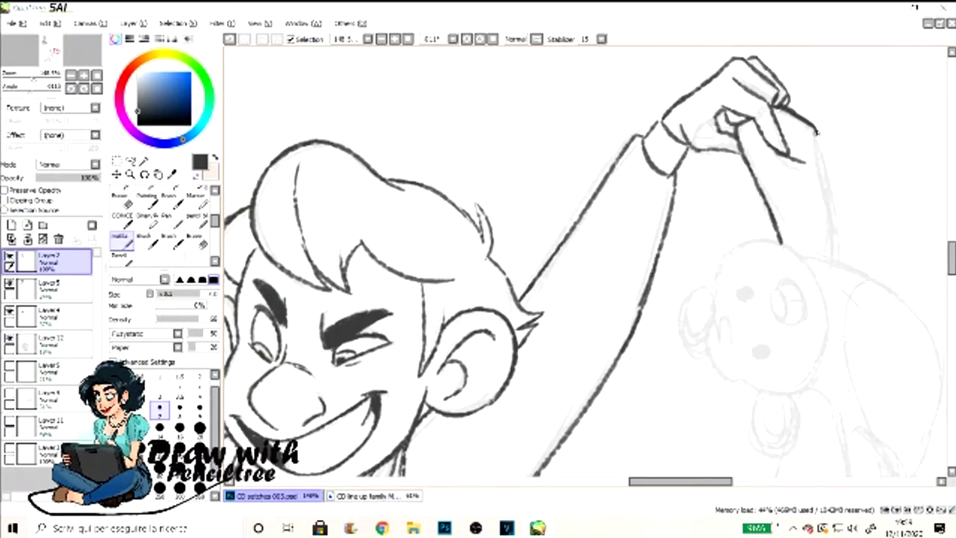
scroll(715, 262, "down", 5)
Draw the dangling teddy bear with round ears, stitched button eyes, muzzle, belly and stubby limbs
scroll(715, 262, "up", 4)
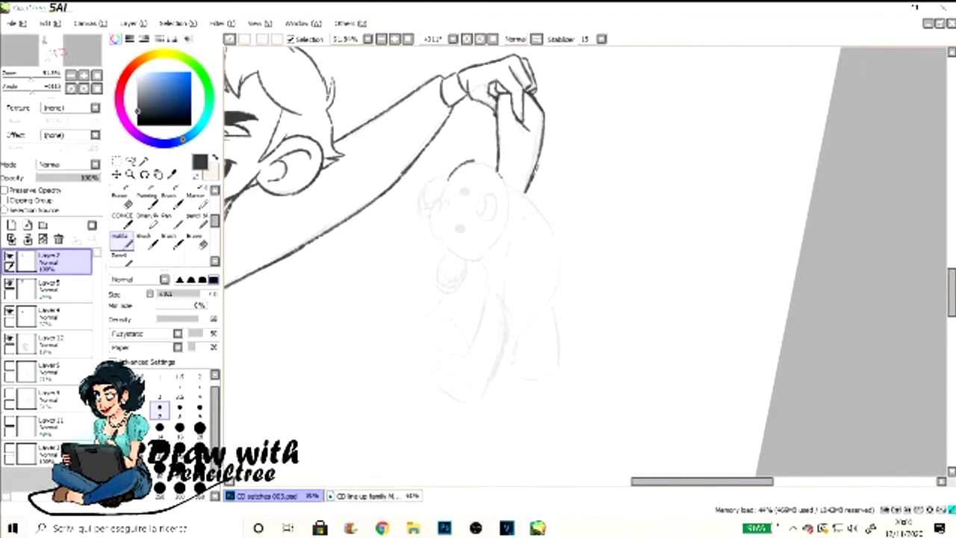
left_click_drag(464, 181, 464, 183)
left_click_drag(461, 219, 466, 230)
left_click_drag(465, 221, 456, 230)
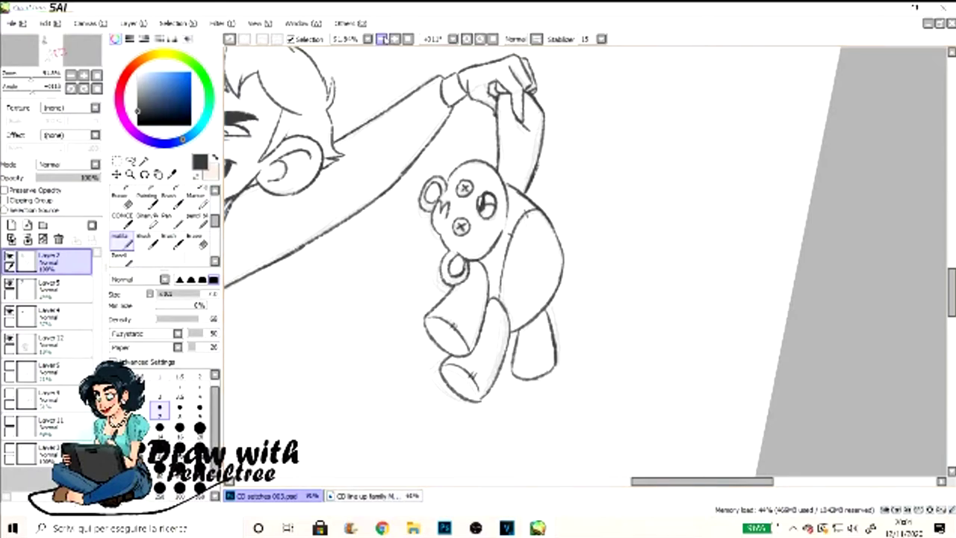
Draw the grinning young man's knee-length trousers, lower leg, sock and shoe beside the wooden seat leg
scroll(441, 271, "down", 3)
scroll(441, 271, "up", 2)
scroll(437, 413, "down", 3)
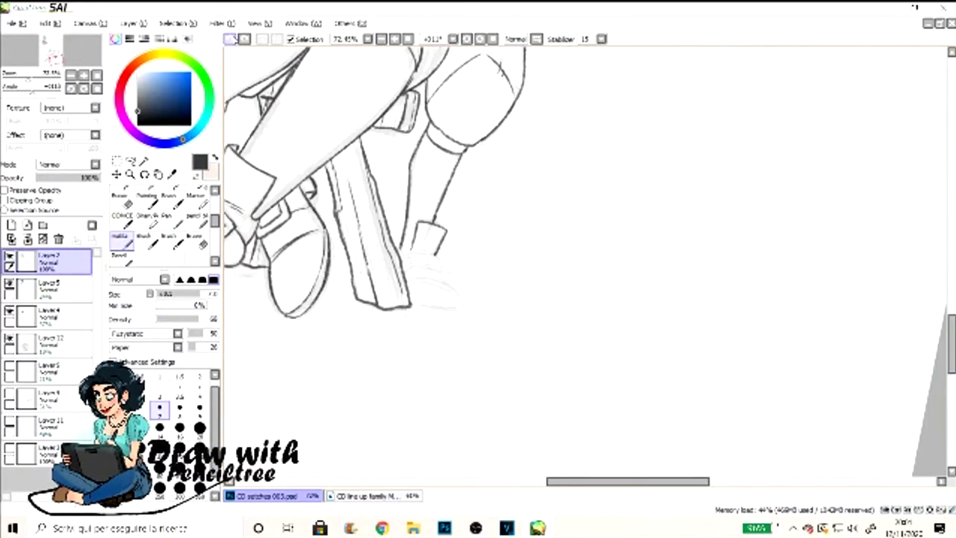
scroll(478, 262, "up", 3)
scroll(583, 284, "down", 3)
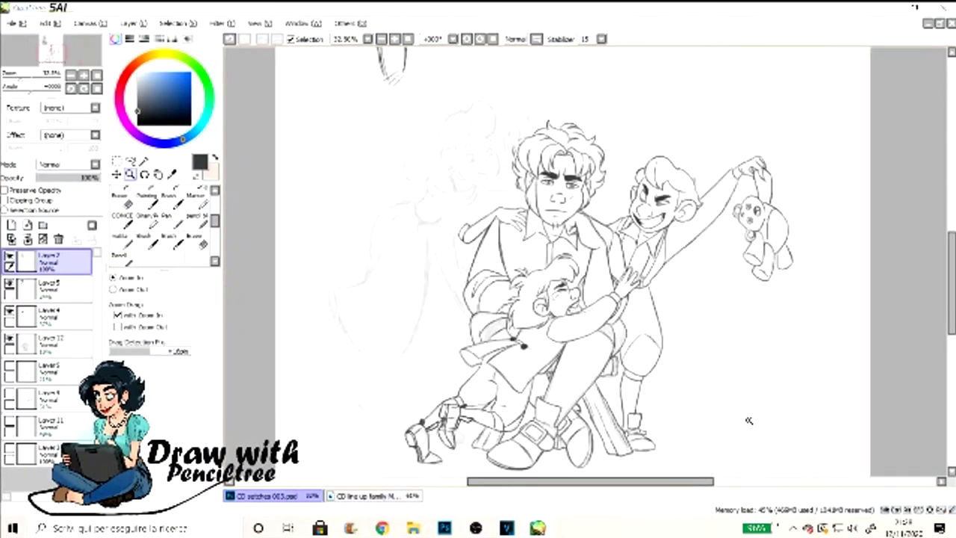
Outline the woman's face behind the seated man and draw her open mouth, cleaning lines with the eraser
scroll(583, 284, "up", 3)
scroll(478, 269, "up", 3)
left_click_drag(551, 136, 567, 226)
key("h")
mouse_move(620, 142)
left_mouse_down()
mouse_move(597, 299)
mouse_move(663, 400)
left_mouse_up()
key("e")
key("n")
left_click_drag(542, 321, 604, 430)
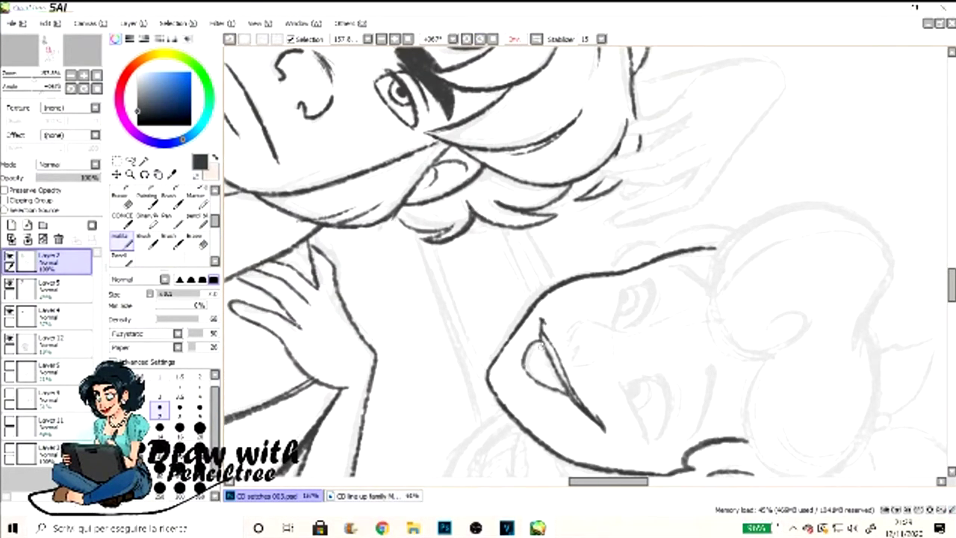
Draw the woman's sideways-looking eyes with heavy lashes, her small nose and arched eyebrows, flipping the view to check
key("h")
left_click_drag(402, 246, 324, 301)
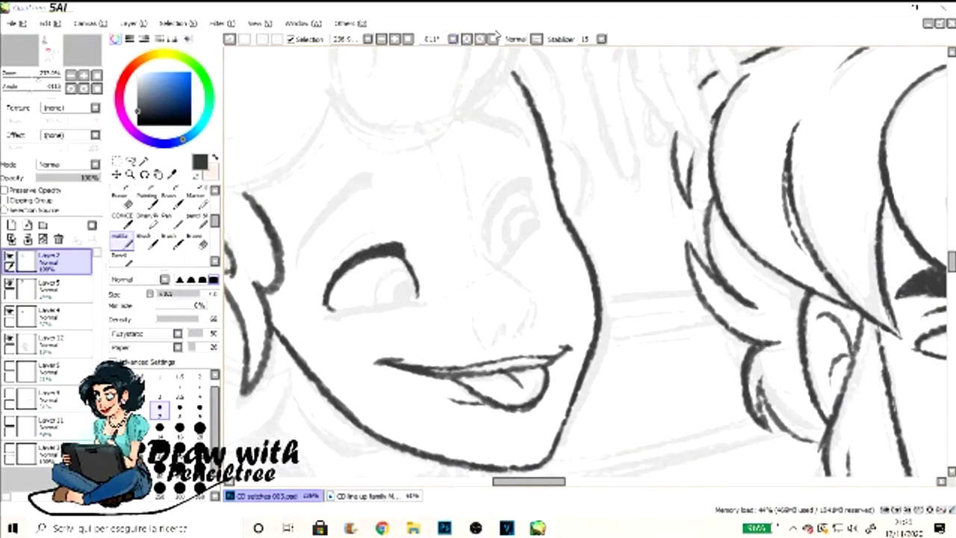
key("Delete")
key("Delete")
left_click_drag(499, 209, 494, 290)
key("e")
key("n")
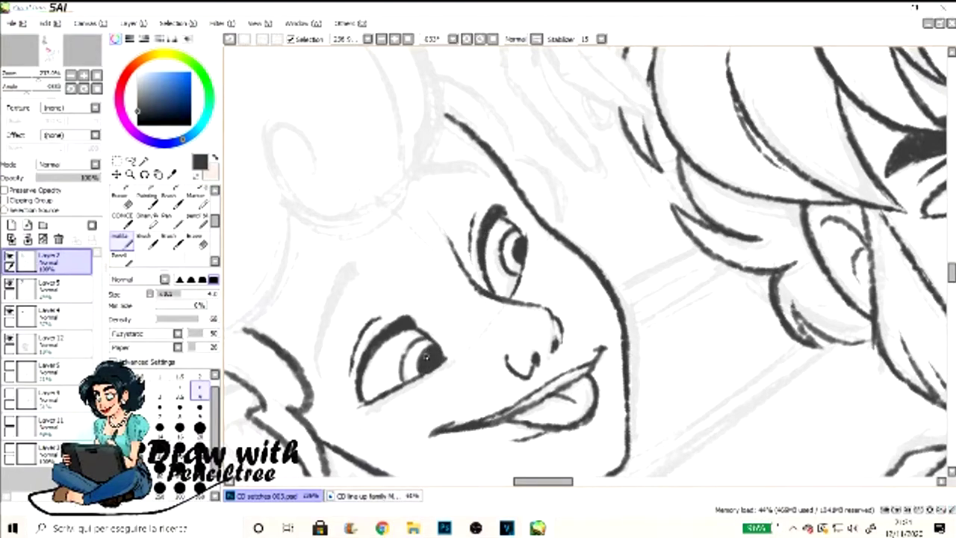
left_click_drag(357, 253, 323, 316)
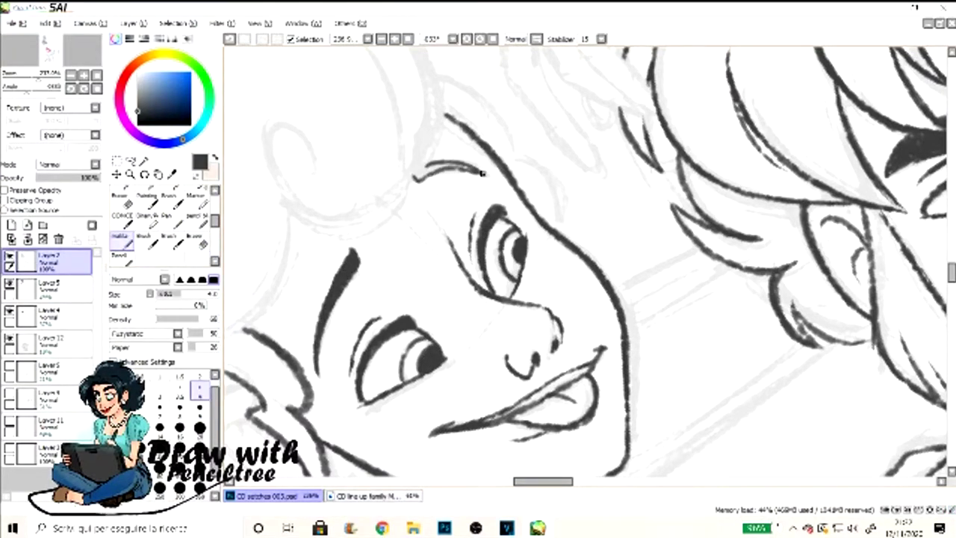
scroll(483, 174, "down", 5)
Draw the woman's large curled forelock, her ear and the loose hair strands beside her face
scroll(482, 174, "up", 3)
mouse_move(418, 209)
left_mouse_down()
mouse_move(463, 247)
mouse_move(363, 183)
left_mouse_up()
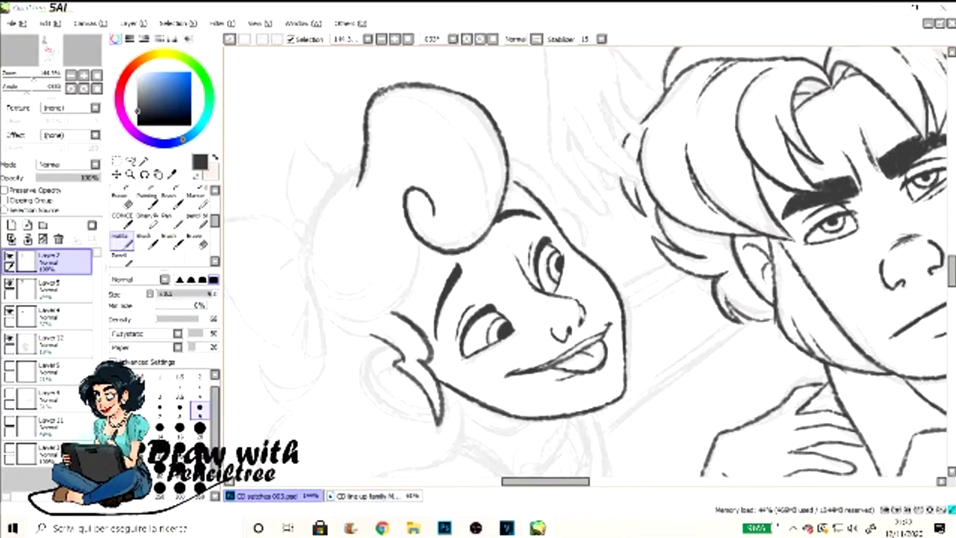
key("Delete")
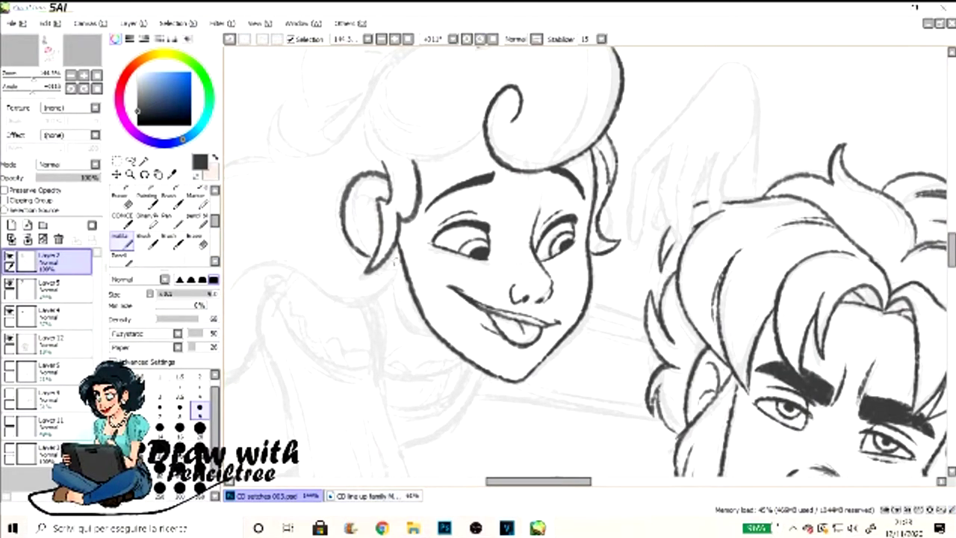
scroll(609, 191, "up", 3)
key("End")
scroll(461, 404, "down", 3)
Outline the rest of the woman's voluminous hair falling in rounded waves behind her head and shoulder
key("Delete")
left_click_drag(403, 82, 479, 153)
scroll(478, 224, "left", 2)
scroll(478, 224, "down", 3)
left_click_drag(527, 66, 404, 288)
scroll(479, 261, "up", 4)
scroll(478, 261, "down", 1)
mouse_move(517, 271)
left_mouse_down()
mouse_move(647, 314)
mouse_move(698, 352)
left_mouse_up()
scroll(478, 262, "down", 5)
Draw the ruffled off-shoulder trim and the pleated puffy sleeve running down to the woman's cuff
left_click_drag(516, 97, 649, 190)
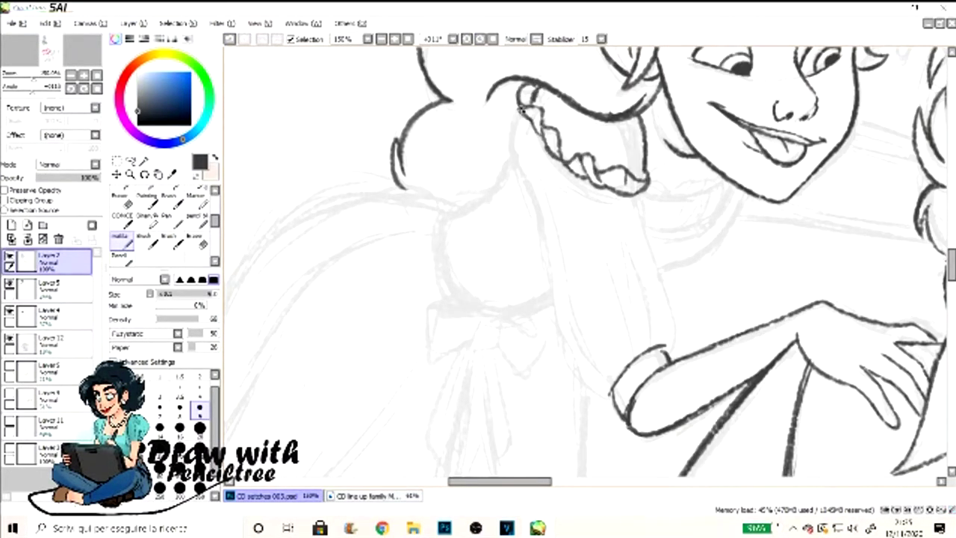
left_click_drag(527, 120, 591, 381)
left_click_drag(635, 195, 654, 262)
left_click_drag(564, 337, 613, 399)
left_click_drag(534, 127, 553, 224)
left_click_drag(617, 198, 650, 348)
key("Delete")
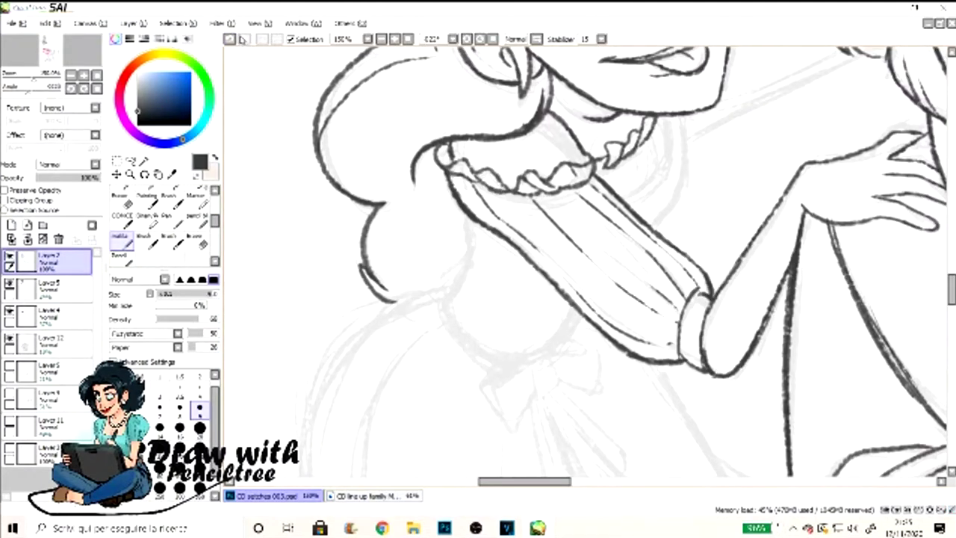
Draw the ruffle across the woman's chest, the back of her bodice and the ribbon bow at her waist
left_click_drag(532, 127, 590, 160)
left_click_drag(523, 216, 448, 367)
left_click_drag(568, 306, 575, 355)
scroll(583, 262, "down", 3)
left_click_drag(553, 202, 501, 299)
left_click_drag(553, 254, 572, 366)
left_click_drag(605, 209, 631, 370)
scroll(583, 261, "up", 2)
scroll(582, 262, "up", 2)
Draw the draped back of the woman's overskirt, sweeping down from the waist to its folded outer edge
left_click_drag(497, 112, 370, 328)
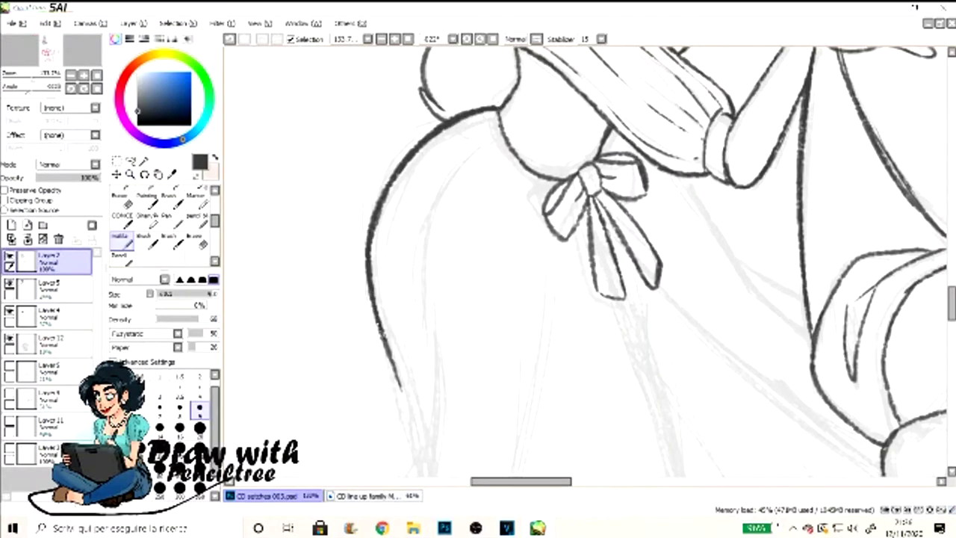
left_click_drag(493, 135, 374, 463)
scroll(582, 261, "down", 3)
scroll(583, 261, "down", 2)
left_click_drag(314, 340, 419, 430)
scroll(423, 433, "down", 3)
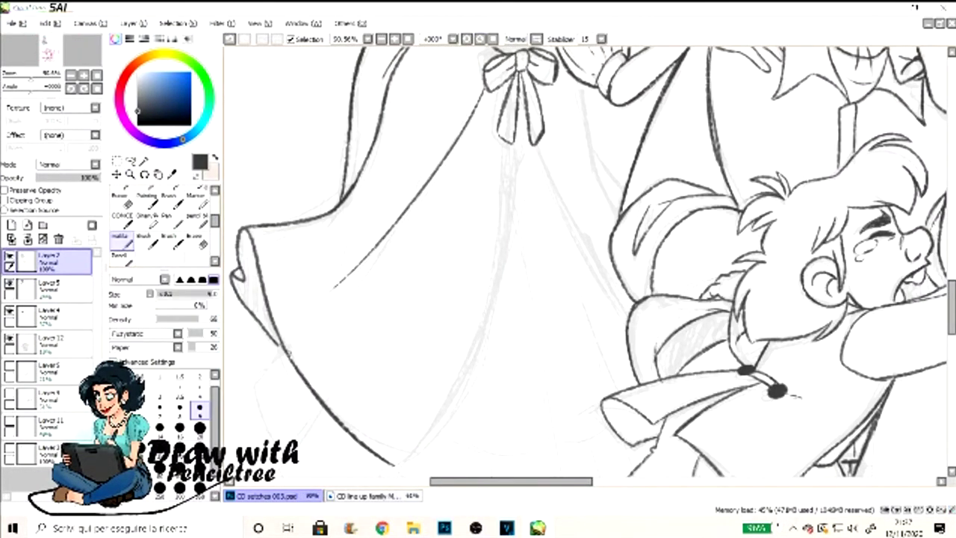
Draw the front edges and pointed lower hem of the woman's overskirt beneath the bow
left_click_drag(514, 142, 441, 426)
left_click_drag(466, 371, 399, 469)
left_click_drag(306, 370, 402, 470)
left_click_drag(537, 139, 580, 233)
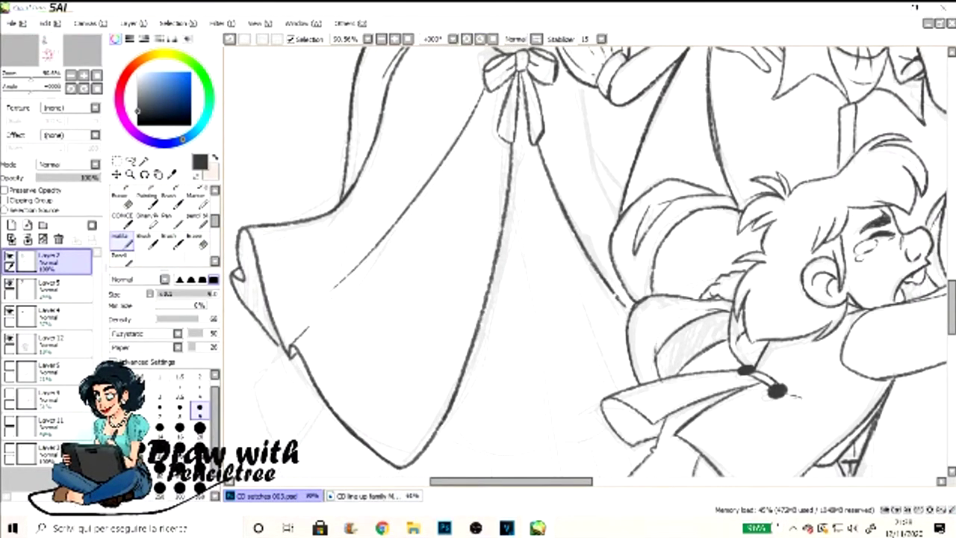
left_click_drag(604, 82, 616, 213)
Draw the woman's underskirt below the overskirt, with its wavy hem reaching the child's shoe and long fold lines
scroll(583, 261, "down", 3)
scroll(583, 262, "up", 4)
left_click_drag(340, 161, 278, 374)
scroll(583, 261, "down", 3)
left_click_drag(540, 189, 541, 324)
left_click_drag(432, 227, 381, 318)
left_click_drag(488, 163, 541, 188)
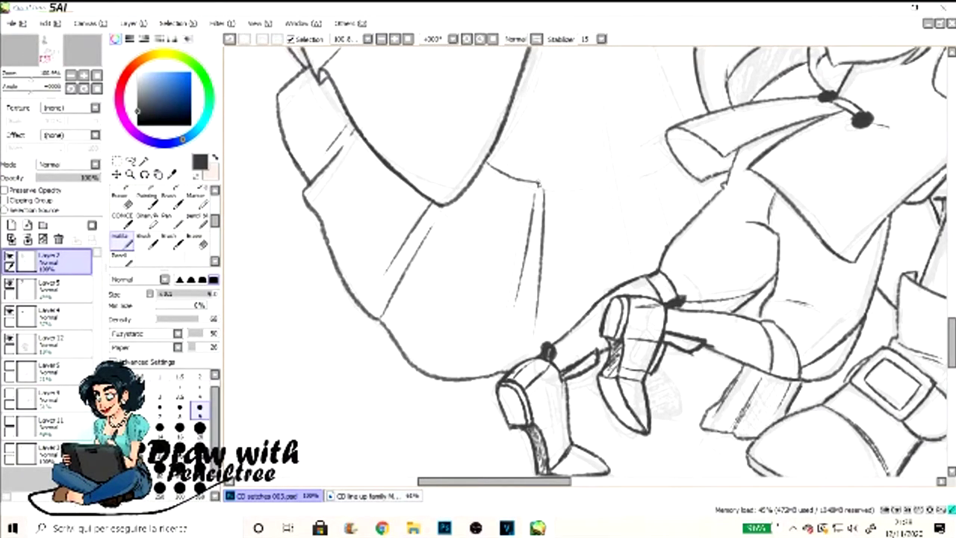
Draw the front of the woman's underskirt, extending its hem toward the child and adding long fold lines
left_click_drag(602, 88, 615, 258)
left_click_drag(538, 184, 676, 169)
left_click_drag(660, 157, 676, 228)
left_click_drag(692, 175, 701, 208)
Draw the raised hand with drooping fingers between the woman's head and the seated man's hair
scroll(582, 261, "down", 3)
scroll(583, 261, "up", 4)
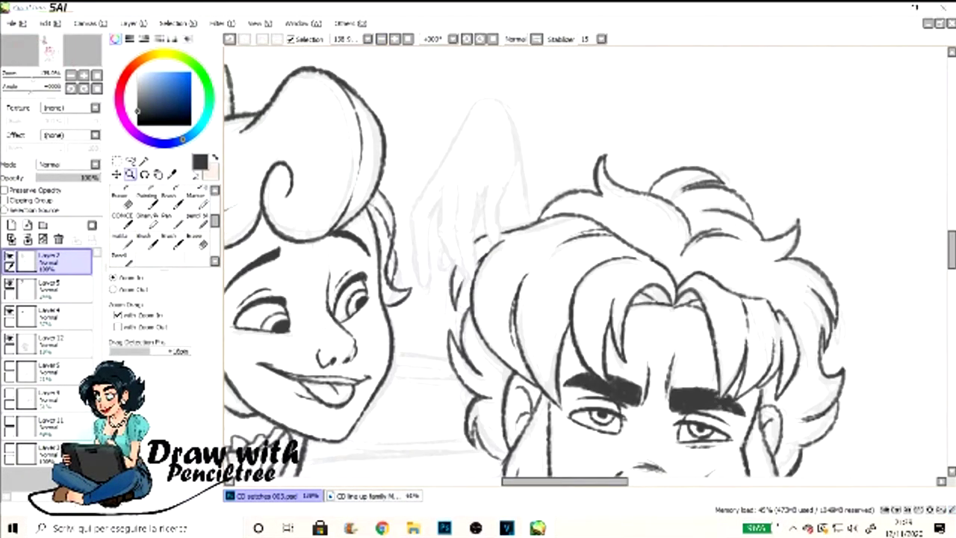
left_click_drag(423, 273, 477, 255)
key("Delete")
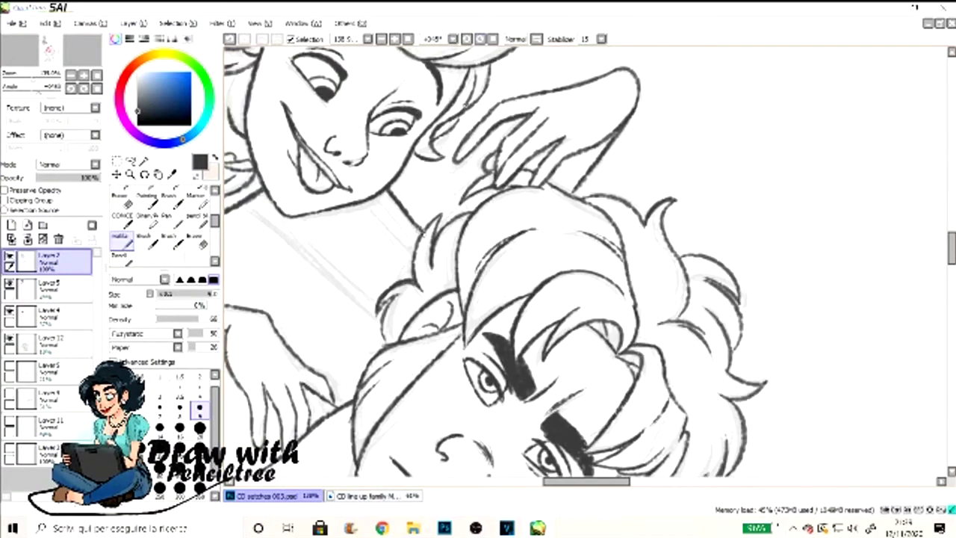
Draw the bench back between the woman and the seated man, and add thin motion arcs around the group and teddy bear
left_click_drag(374, 209, 247, 321)
left_click_drag(355, 239, 258, 295)
scroll(582, 262, "down", 3)
scroll(582, 262, "up", 3)
key("Delete")
scroll(758, 269, "down", 4)
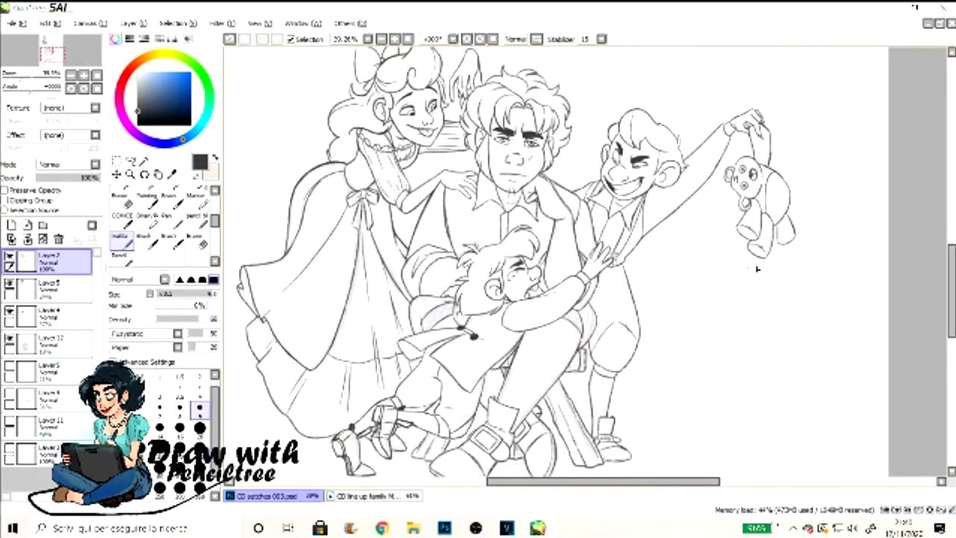
scroll(719, 303, "down", 3)
scroll(865, 341, "up", 3)
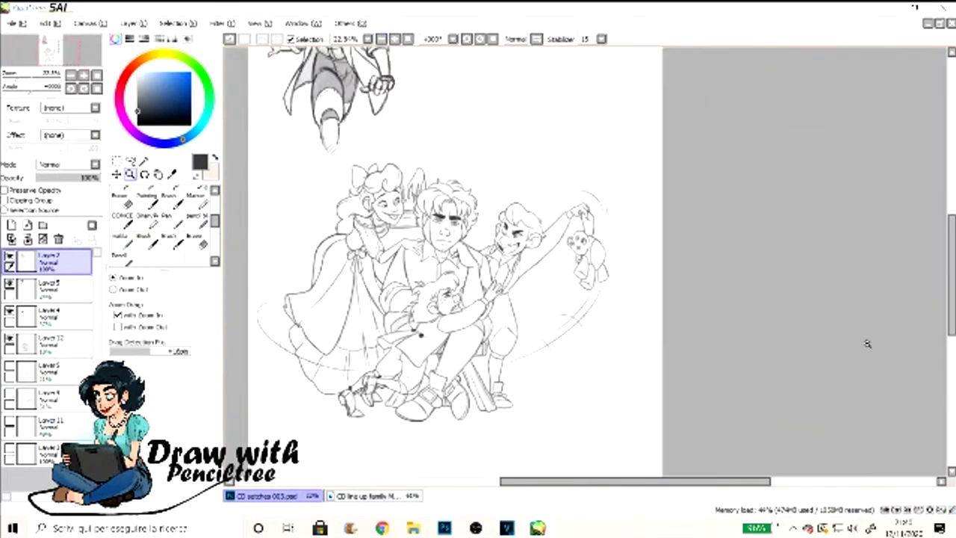
Show the hidden sketch layers beneath the line art and lower the opacity of Layer 11
left_click(49, 369)
left_click(49, 425)
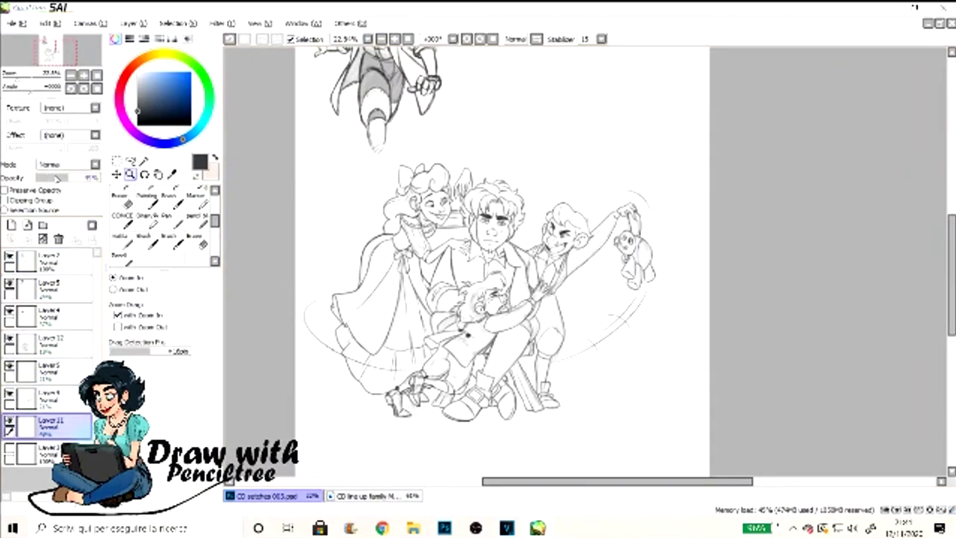
left_click(49, 452)
left_click_drag(269, 148, 746, 428)
key("n")
Dot freckles across the cheeks and noses of the woman, the seated man and the grinning young man on Layer 2
left_click(49, 262)
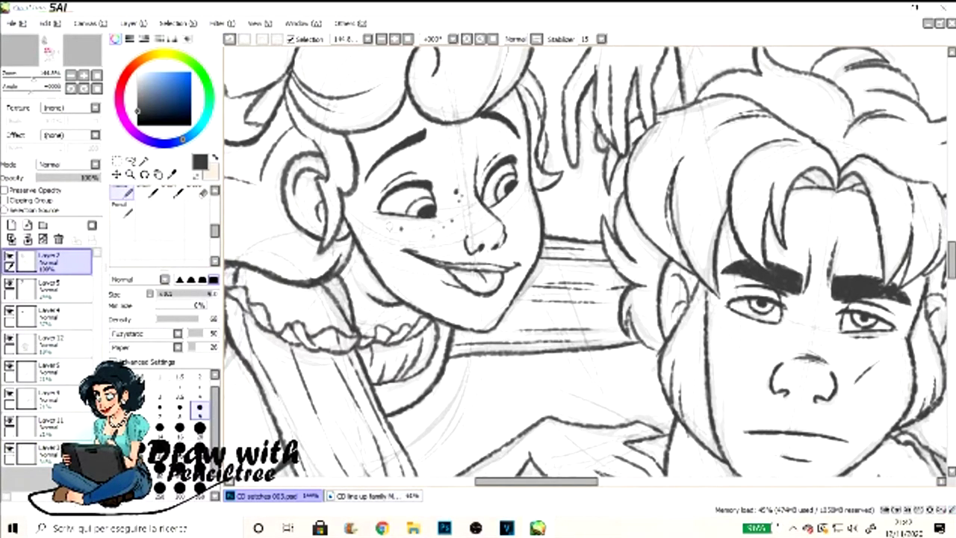
left_click_drag(536, 481, 580, 481)
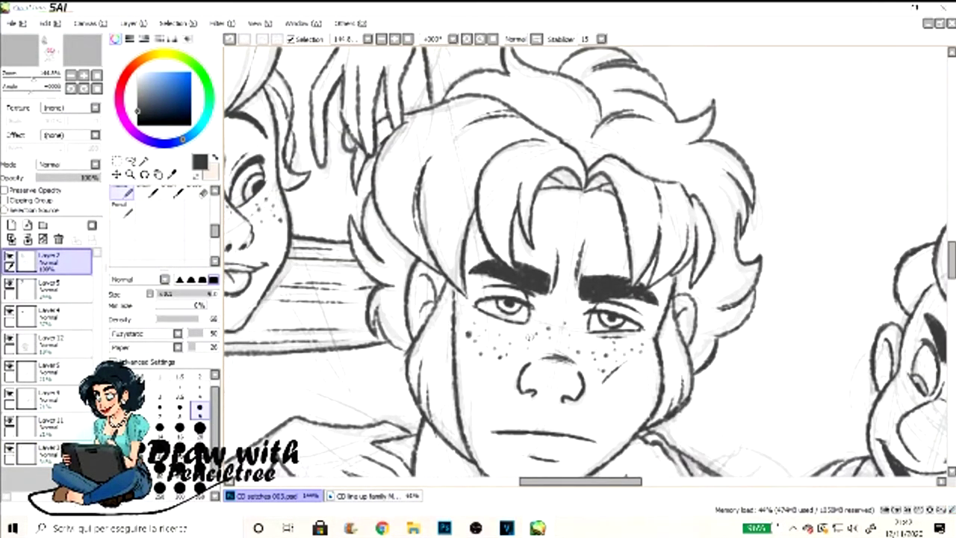
scroll(559, 344, "down", 5)
scroll(394, 196, "up", 4)
left_click_drag(747, 224, 254, 314)
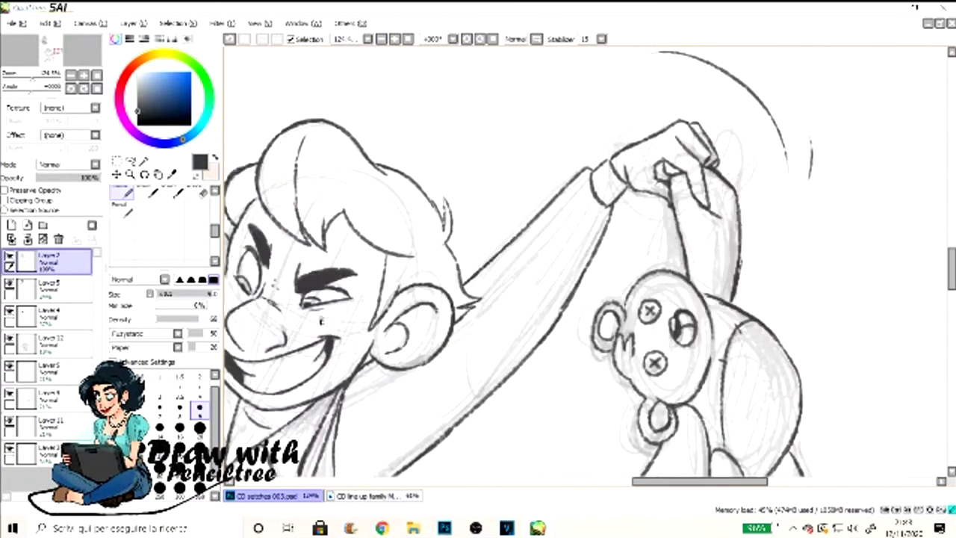
left_click_drag(665, 483, 639, 483)
scroll(583, 260, "down", 5)
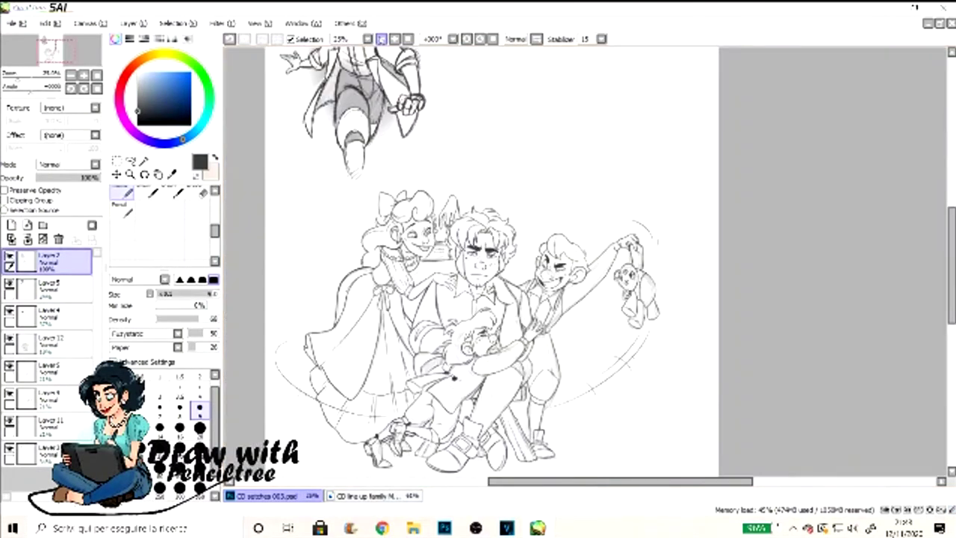
Shade the hair of the woman, the seated man and the child light grey on Layer 5
scroll(583, 260, "up", 2)
left_click(48, 288)
left_click_drag(523, 224, 567, 314)
left_click_drag(396, 284, 426, 351)
left_click_drag(501, 269, 552, 314)
left_click_drag(538, 276, 598, 352)
scroll(568, 299, "down", 3)
left_click_drag(508, 314, 568, 366)
Shade the grinning young man's hair darker grey on Layer 13 and erase the shading outside its outline
left_click_drag(636, 172, 721, 239)
left_click(130, 174)
left_click(203, 193)
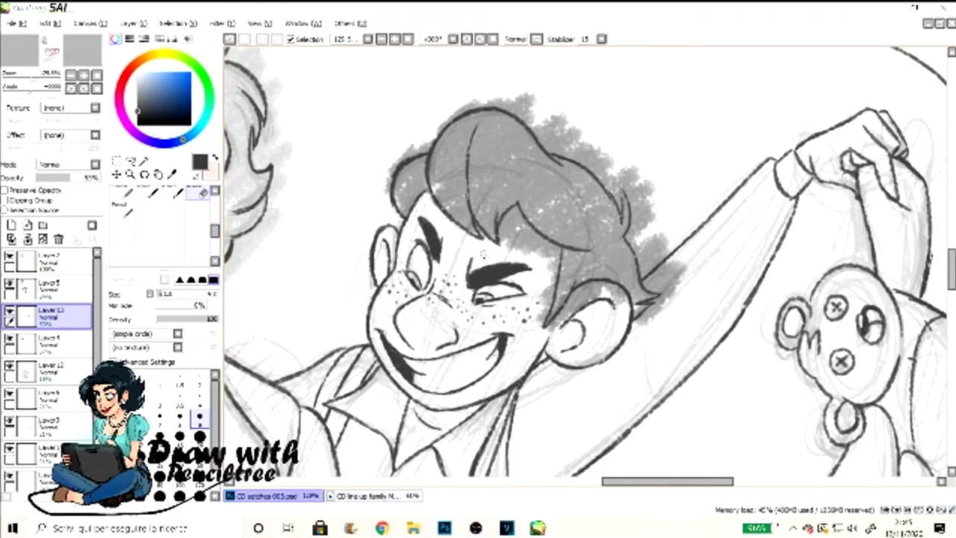
mouse_move(645, 319)
left_mouse_down()
mouse_move(651, 246)
mouse_move(623, 171)
mouse_move(508, 104)
mouse_move(404, 165)
left_mouse_up()
left_click(383, 38)
scroll(448, 247, "up", 5)
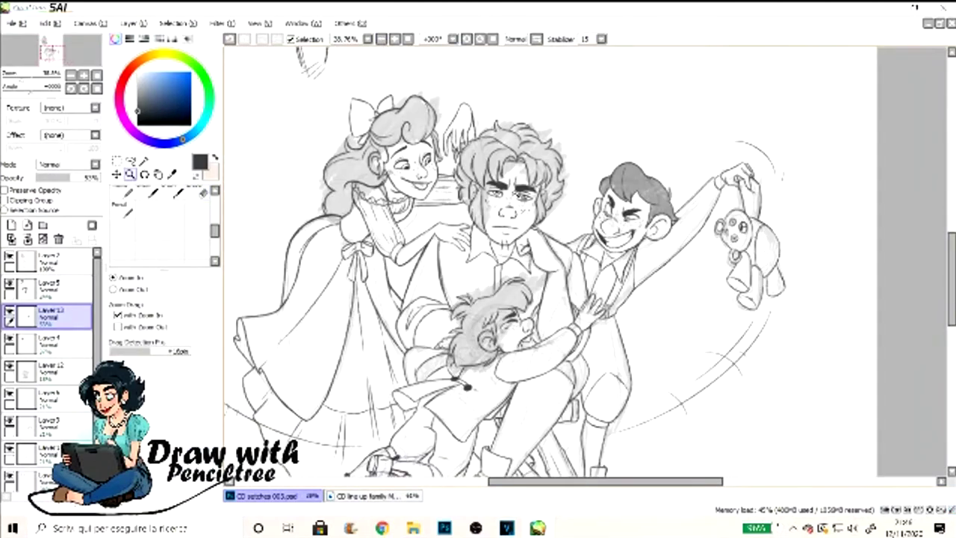
Erase the stray grey around the hair of the woman, the seated man and the child on Layer 5
left_click(48, 287)
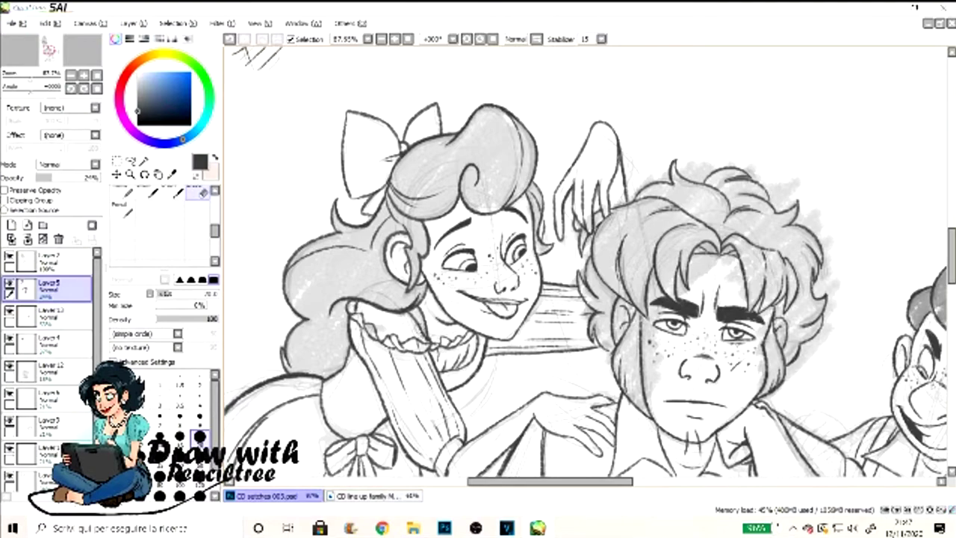
left_click_drag(640, 321, 719, 263)
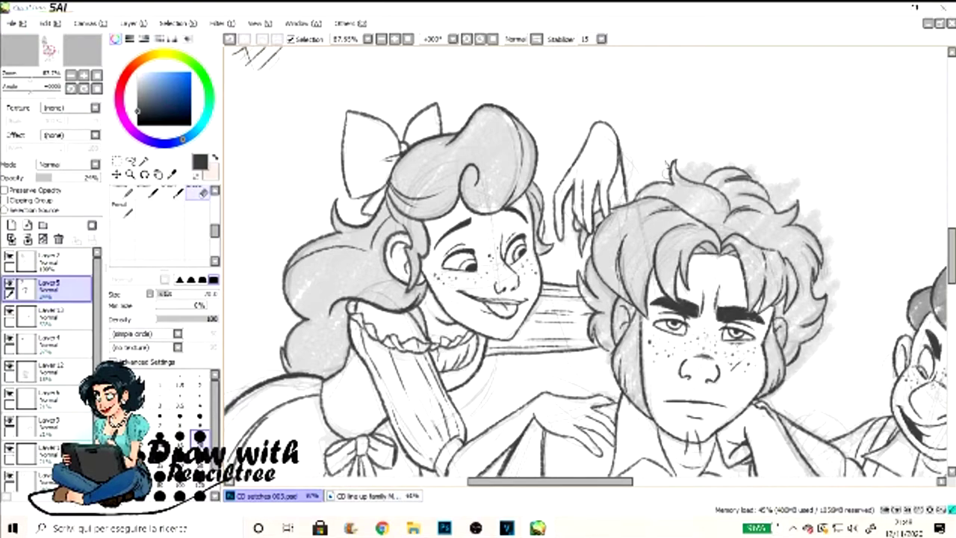
scroll(611, 379, "down", 5)
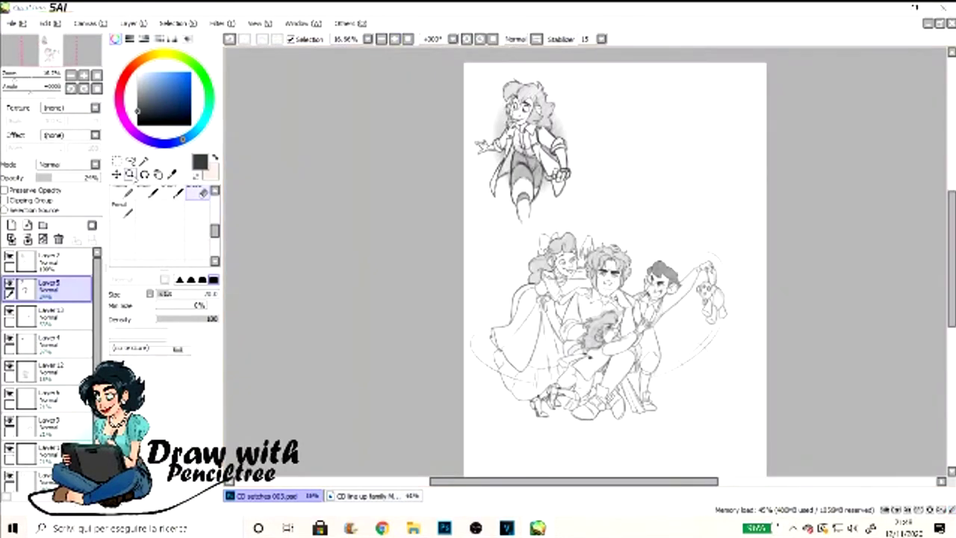
scroll(523, 299, "up", 6)
mouse_move(373, 329)
left_mouse_down()
mouse_move(430, 109)
mouse_move(523, 89)
mouse_move(486, 359)
mouse_move(568, 195)
mouse_move(667, 137)
left_mouse_up()
scroll(669, 137, "up", 3)
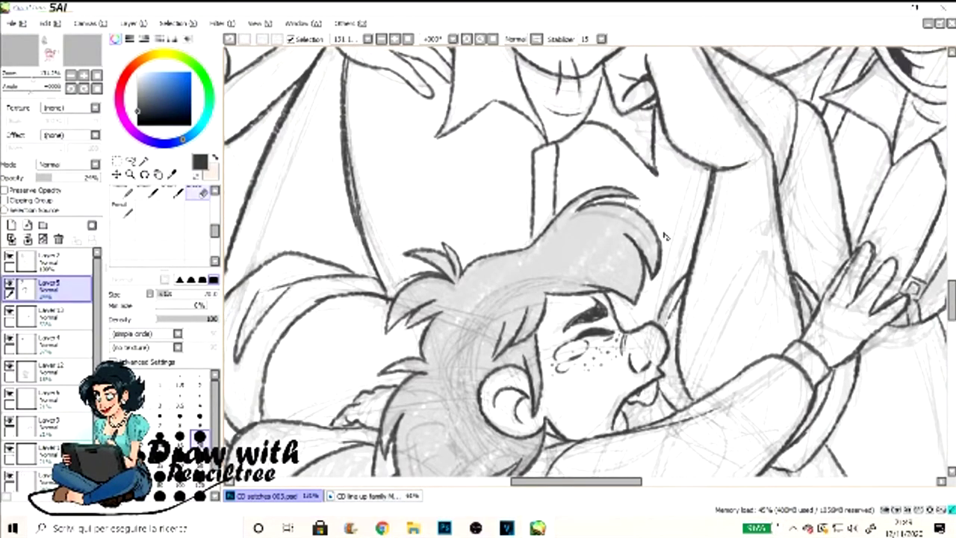
scroll(523, 224, "up", 3)
Shade the woman's bodice and overskirt mid grey on Layer 4
scroll(598, 403, "down", 5)
scroll(433, 389, "up", 3)
key("n")
mouse_move(448, 224)
left_mouse_down()
mouse_move(336, 433)
mouse_move(470, 187)
mouse_move(538, 149)
left_mouse_up()
left_click_drag(486, 209, 542, 354)
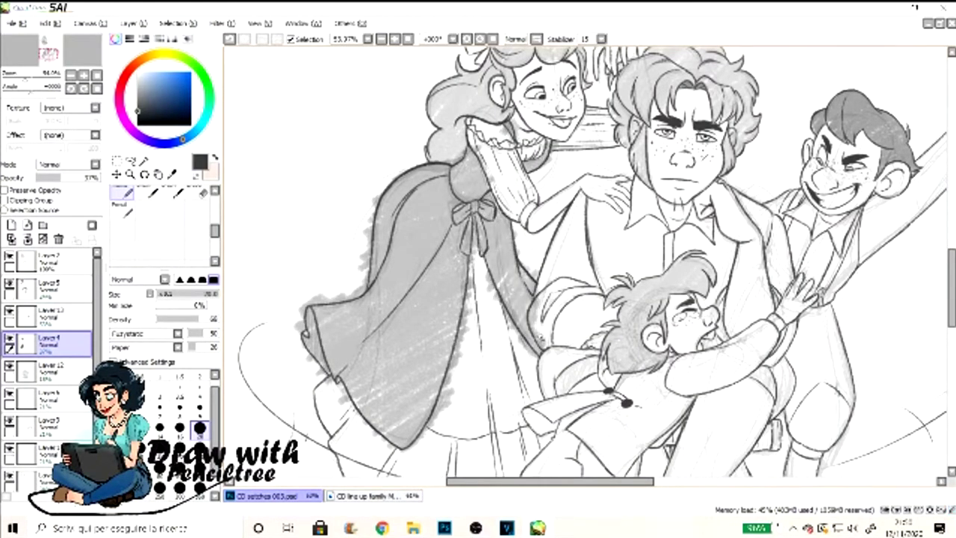
Erase the grey shading that spills past the outlines of the woman's overskirt
scroll(523, 336, "up", 2)
key("e")
mouse_move(404, 336)
left_mouse_down()
mouse_move(643, 186)
mouse_move(656, 128)
mouse_move(784, 336)
left_mouse_up()
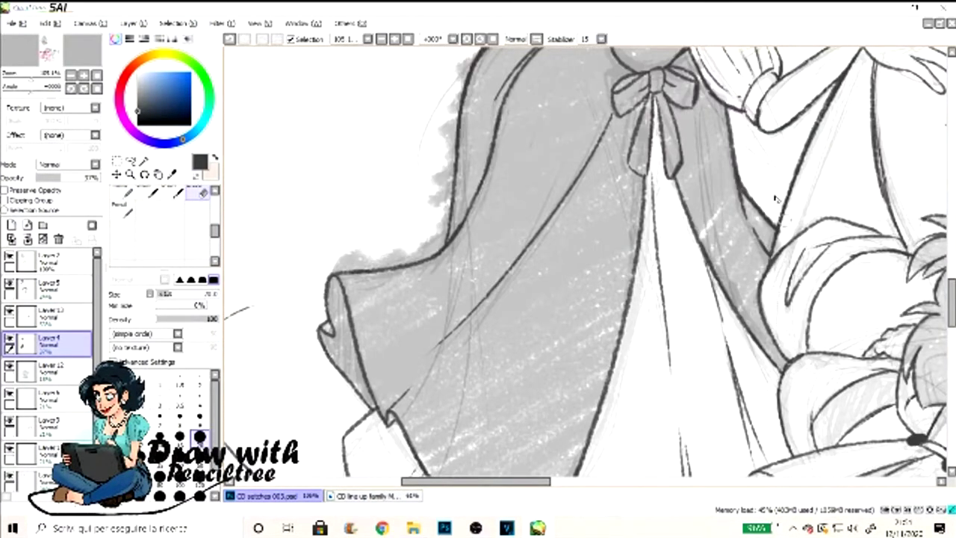
left_click_drag(448, 112, 433, 199)
scroll(588, 226, "up", 5)
scroll(587, 261, "down", 5)
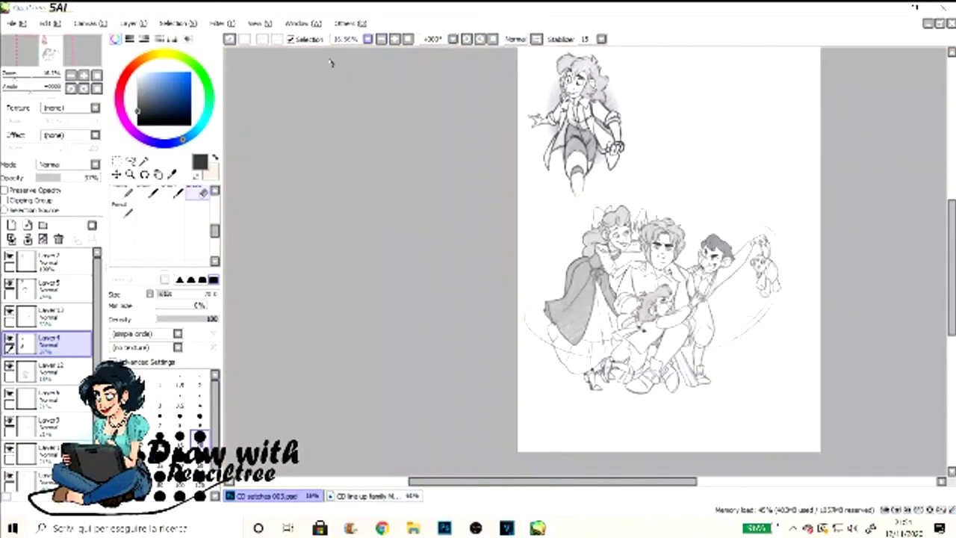
Shade the grinning young man's waistcoat and trousers mid grey on Layer 4
scroll(587, 262, "up", 4)
left_click(48, 313)
scroll(587, 262, "down", 4)
key("n")
scroll(587, 261, "up", 4)
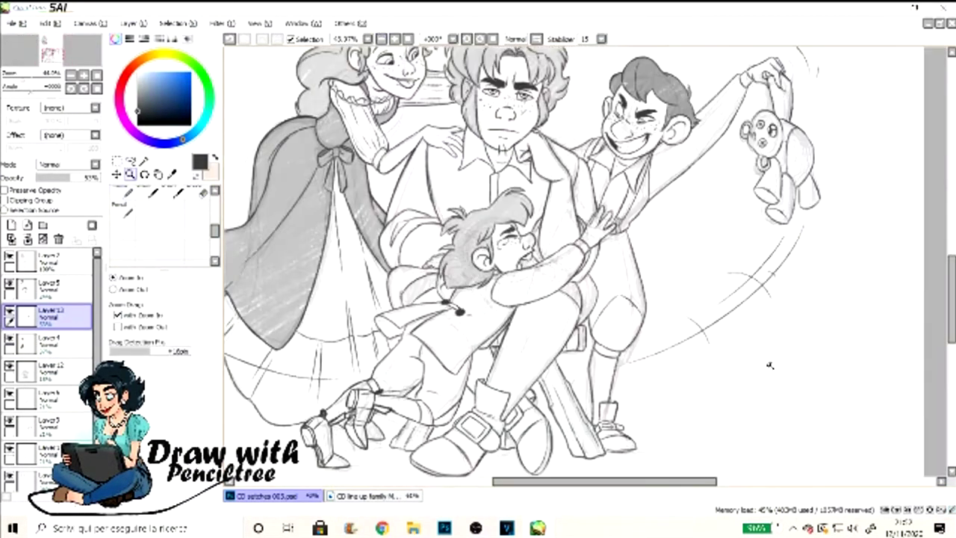
left_click(49, 342)
key("e")
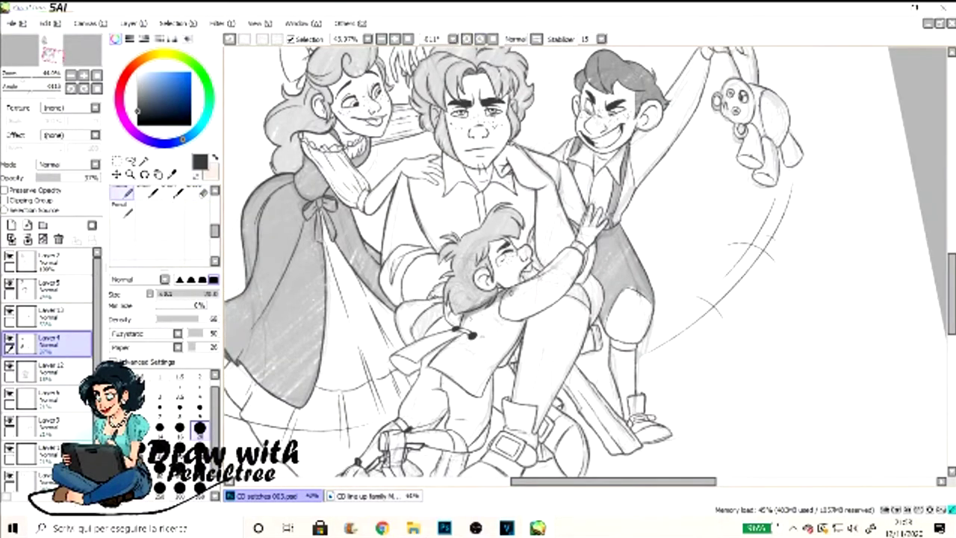
Shade the child's coat mid grey on Layer 4 and erase the overspill around its tail
scroll(478, 314, "up", 3)
left_click_drag(404, 329, 538, 194)
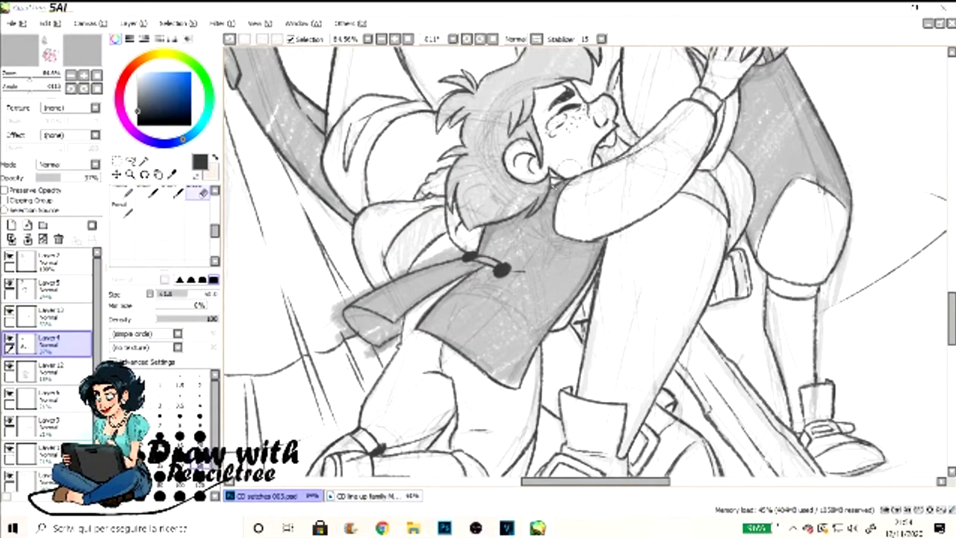
left_click_drag(336, 313, 463, 254)
Shade the child's trousers and the inside of the coat tail dark grey on Layer 13, and erase the overspill
left_click(48, 314)
key("n")
left_click_drag(358, 344, 403, 310)
left_click_drag(366, 404, 449, 284)
left_click_drag(433, 362, 523, 449)
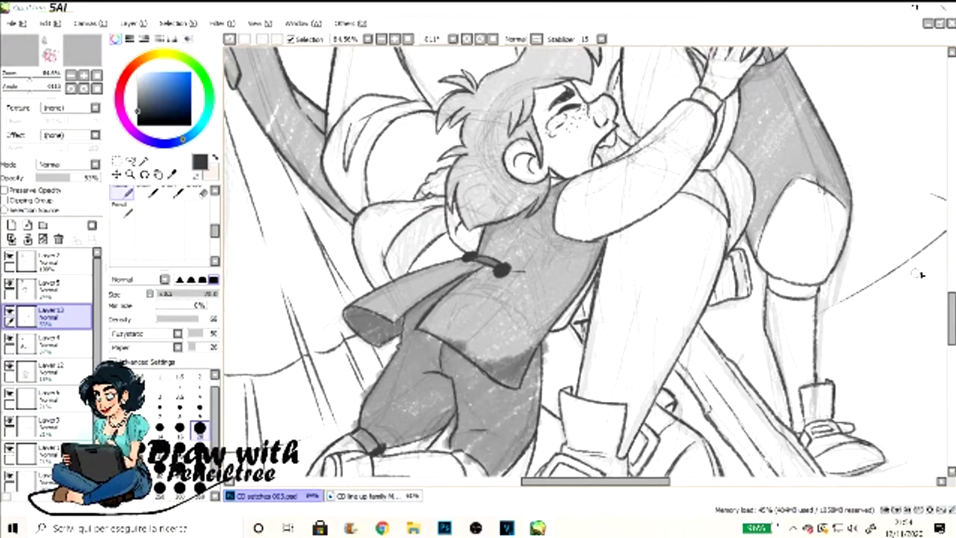
scroll(478, 336, "down", 3)
key("e")
left_click_drag(456, 187, 516, 188)
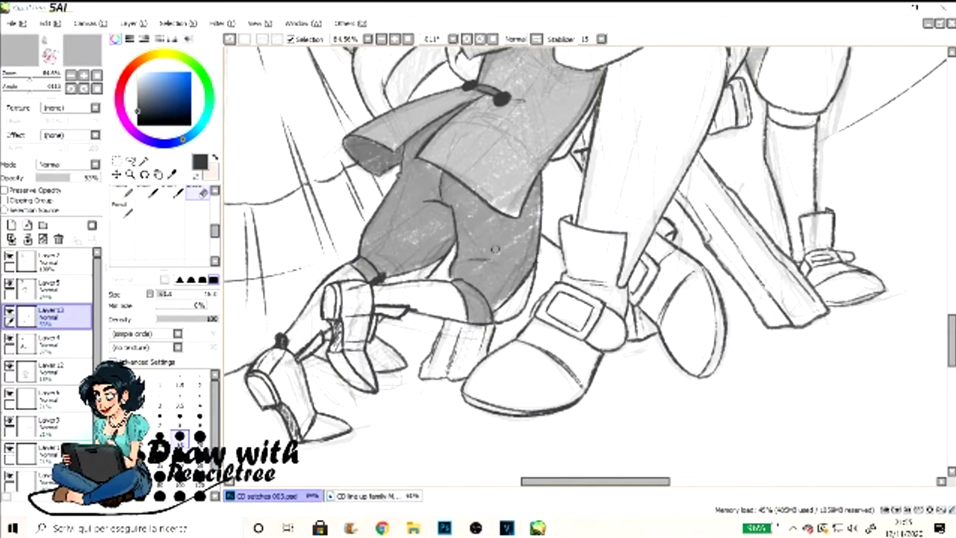
Shade the visible parts of the seated man's breeches around the child dark grey on Layer 13, keeping within the outlines
scroll(439, 266, "down", 5)
scroll(401, 177, "up", 4)
mouse_move(401, 176)
left_mouse_down()
mouse_move(523, 314)
mouse_move(419, 224)
left_mouse_up()
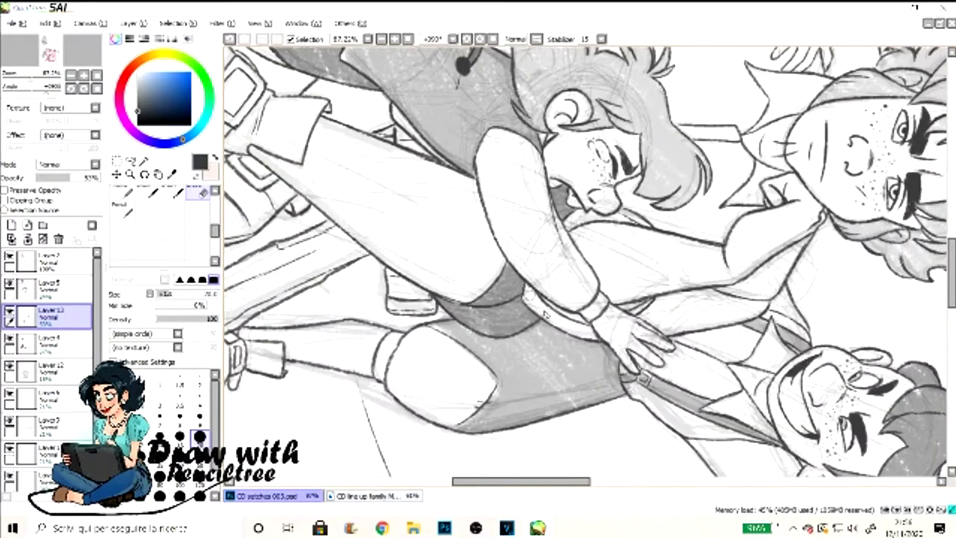
Shade both of the seated man's buckled shoes dark grey on Layer 13
scroll(591, 262, "down", 5)
key("n")
left_click_drag(583, 165, 672, 358)
left_click_drag(478, 269, 747, 336)
Erase the shading from the seated man's shoe buckles and clean up the overspill around both shoes
key("e")
left_click_drag(591, 225, 631, 283)
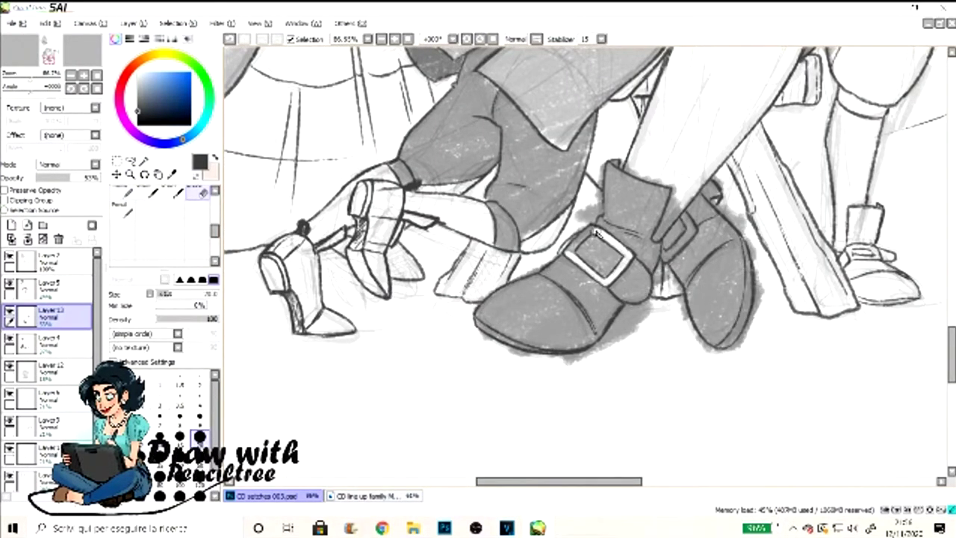
left_click_drag(692, 214, 662, 261)
left_click_drag(617, 345, 738, 354)
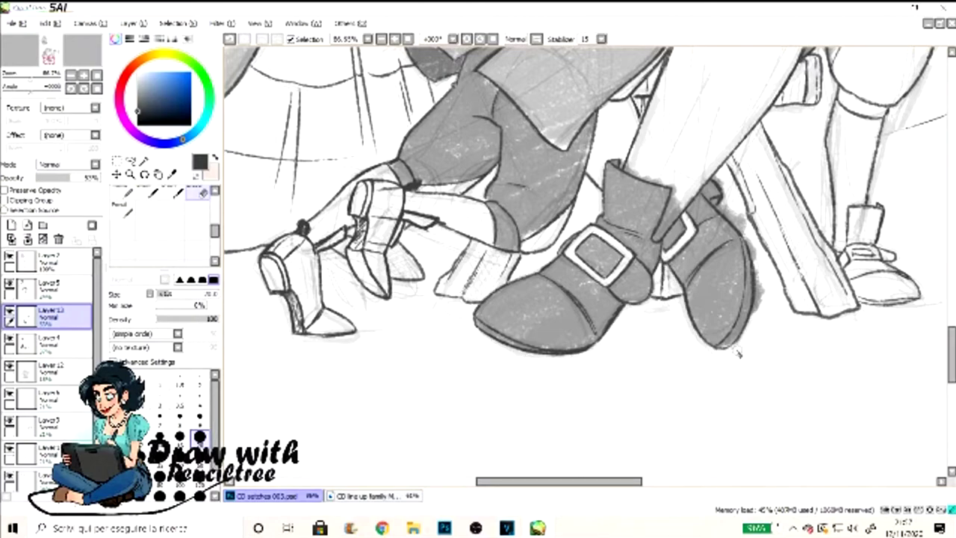
Shade the child's heeled shoes dark grey on Layer 13
left_click_drag(359, 187, 429, 292)
mouse_move(261, 239)
left_mouse_down()
mouse_move(295, 291)
mouse_move(351, 337)
mouse_move(374, 261)
left_mouse_up()
left_click_drag(400, 224, 431, 273)
mouse_move(268, 229)
left_mouse_down()
mouse_move(354, 213)
mouse_move(379, 173)
left_mouse_up()
key("ctrl+minus")
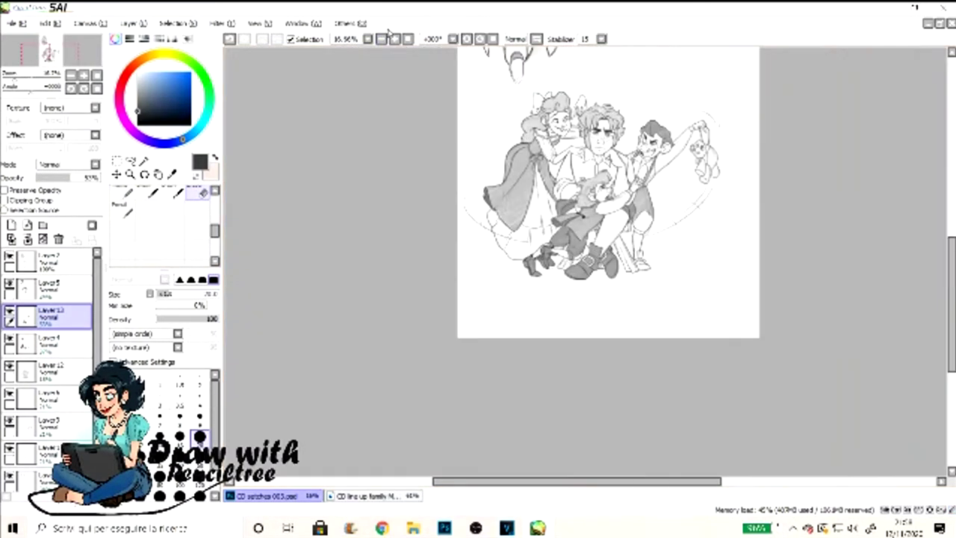
Shade the grinning young man's shoe dark grey, leaving its buckle white
scroll(478, 261, "up", 3)
key("n")
left_click_drag(313, 254, 508, 351)
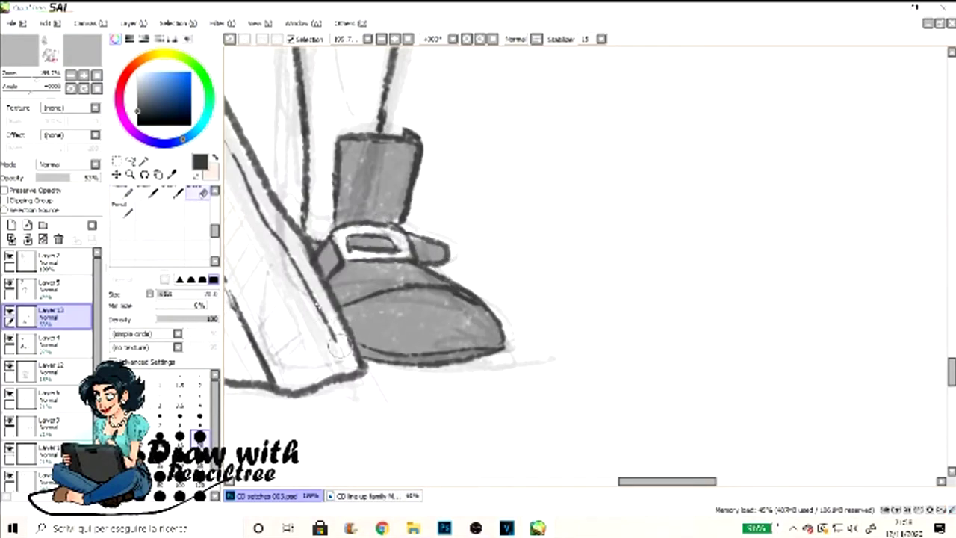
key("ctrl+minus")
Shade the teddy bear's head, arms and legs light grey, leaving its body white
left_click(594, 107)
key("n")
left_click_drag(418, 194, 457, 283)
left_click_drag(449, 142, 493, 351)
left_click_drag(508, 276, 532, 344)
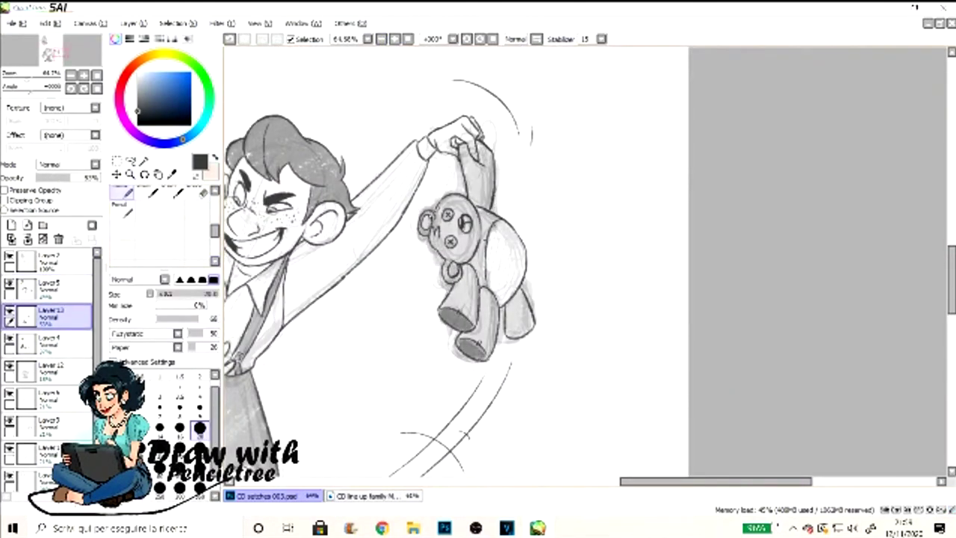
Darken the teddy bear's soles, ears and button eyes on Layer 13, and erase the light overspill on Layer 5
left_click_drag(441, 307, 482, 359)
left_click(48, 289)
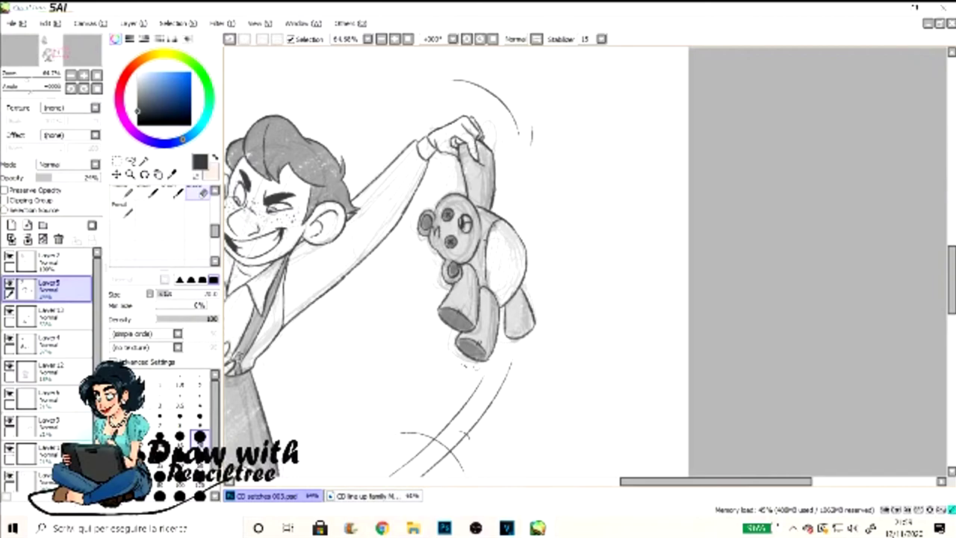
key("ctrl+minus")
left_click(49, 258)
key("ctrl+plus")
key("ctrl+minus")
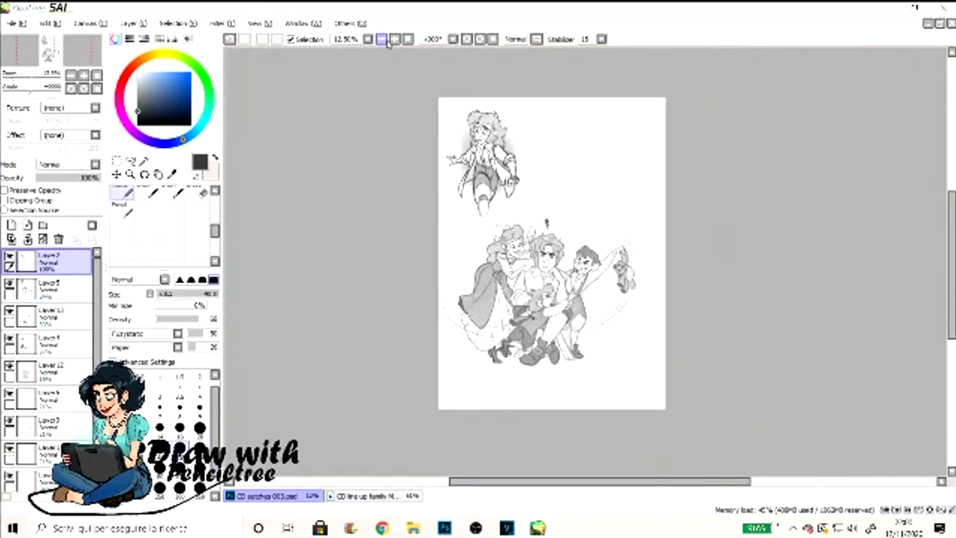
Handwrite "DISCORD'S SUNDAY PROMPT" with an arrow above the horned girl and "TWITCH LIVESTREAM" beside the jester on Layer 17
key("ctrl+plus")
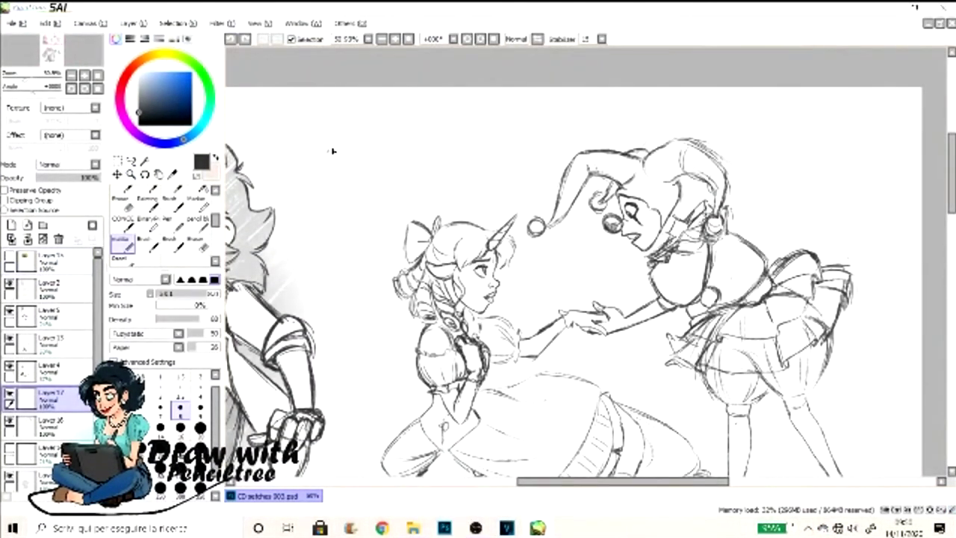
left_click_drag(483, 175, 510, 199)
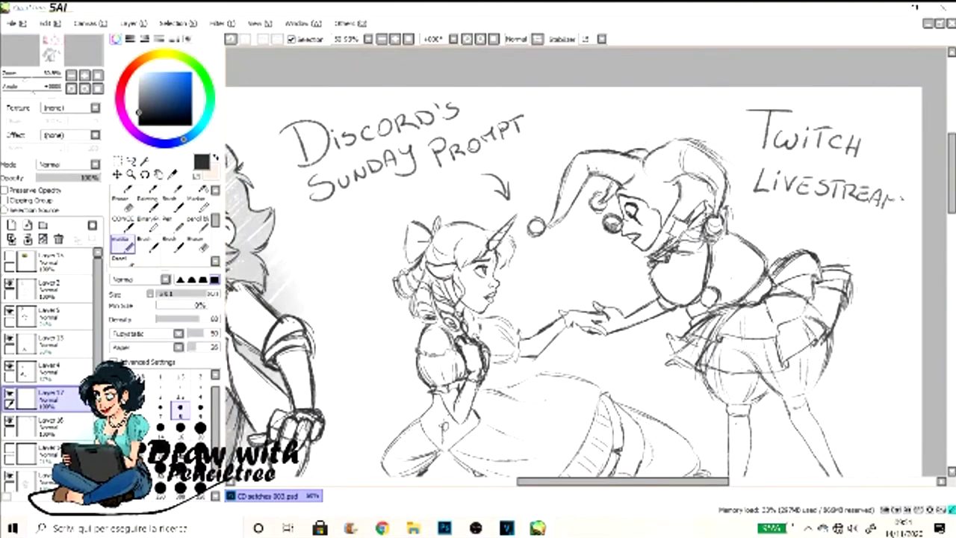
Draw the horned girl's hair tie and the rolled ringlet with its hatched hollow end on Layer 2
key("ctrl+plus")
key("ctrl+plus")
left_click(48, 288)
left_click_drag(304, 241, 346, 285)
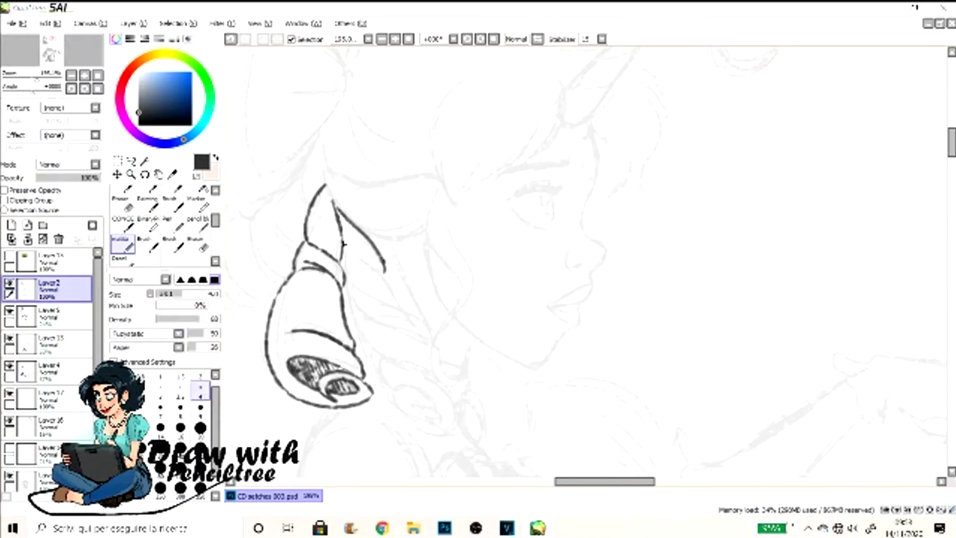
Draw the horned girl's face-framing hair strands and her face profile with nose, parted lips and jawline on Layer 2
left_click_drag(423, 224, 470, 350)
left_click_drag(449, 199, 473, 297)
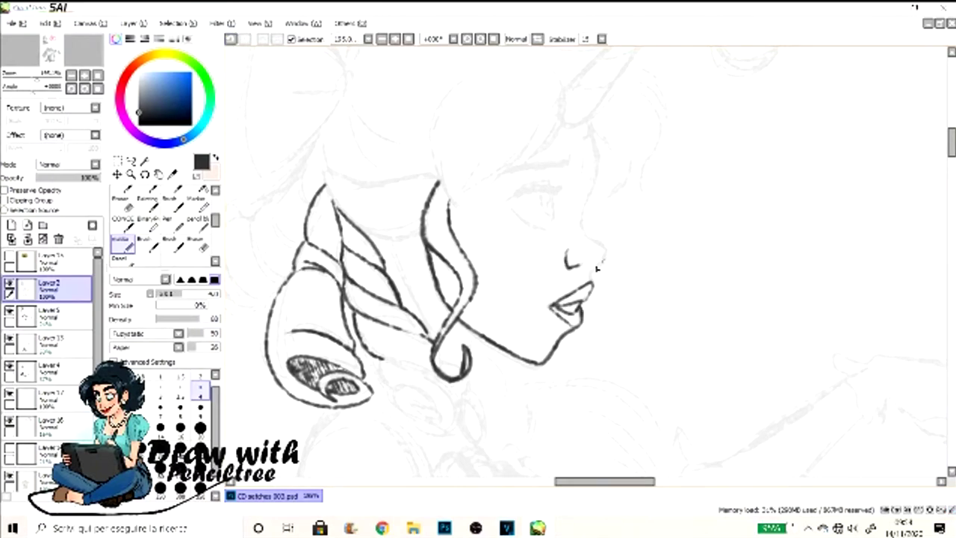
left_click_drag(523, 299, 721, 291)
Draw the rolled curls at the back of the girl's head and a second ringlet with a hatched hollow end
mouse_move(518, 128)
left_mouse_down()
mouse_move(493, 195)
mouse_move(449, 247)
left_mouse_up()
left_click_drag(441, 202, 434, 303)
left_click_drag(407, 223, 422, 306)
key("End")
key("End")
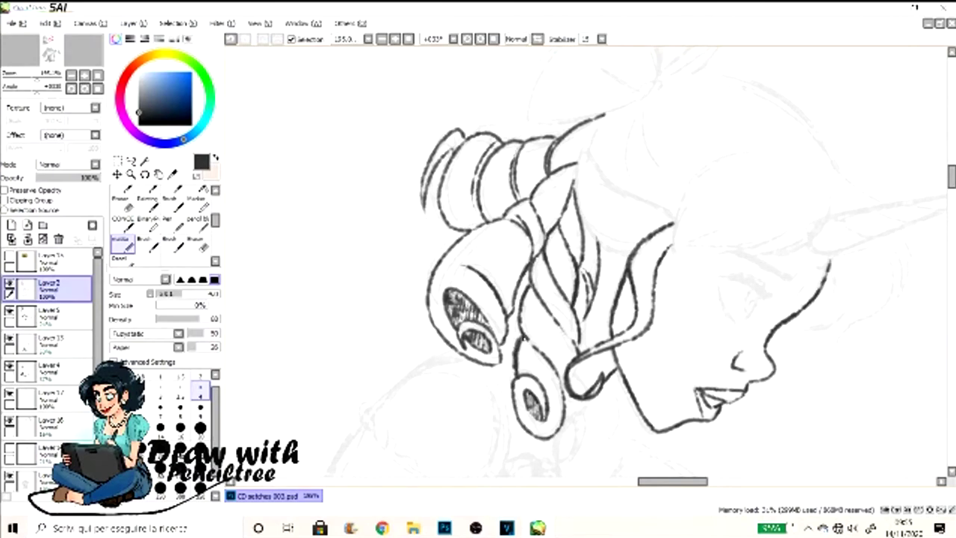
key("Delete")
key("Delete")
key("alt+Tab")
key("alt+Tab")
key("End")
key("End")
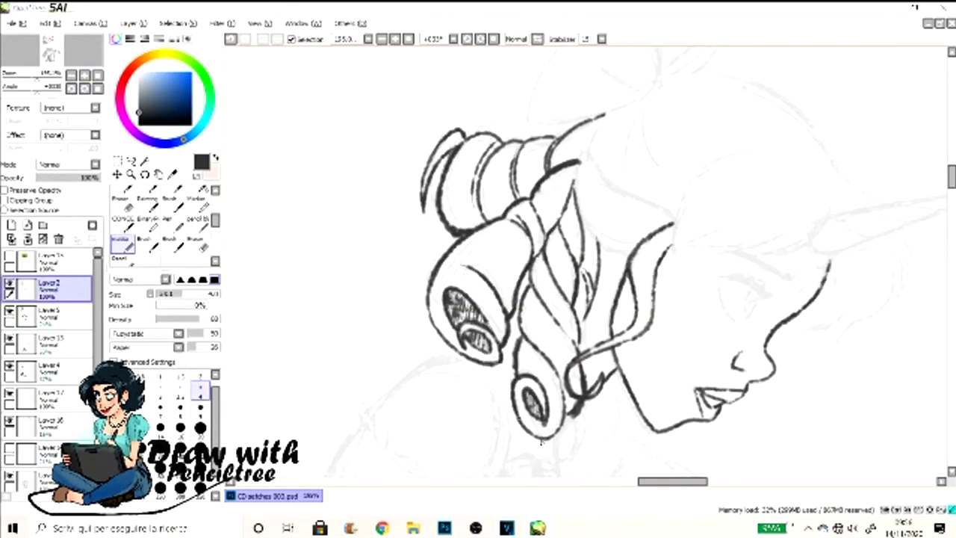
Thicken the lines where the ringlets overlap, and outline the top of the girl's head and her hair bow
key("Delete")
key("Delete")
key("Delete")
key("Delete")
key("Delete")
key("Delete")
left_click_drag(516, 192, 482, 309)
left_click_drag(411, 53, 351, 217)
left_click_drag(396, 157, 347, 262)
key("End")
key("End")
key("End")
key("End")
key("End")
key("End")
key("Delete")
key("Delete")
key("Delete")
key("Delete")
key("Delete")
key("Delete")
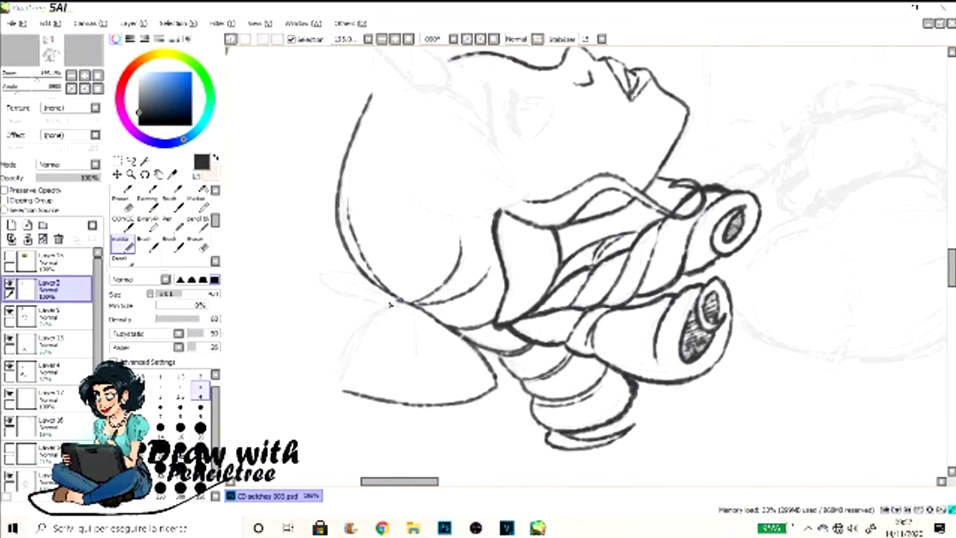
Draw the girl's pointed fringe locks and the spiral segments of the horn on her forehead
key("End")
key("End")
key("Delete")
key("Delete")
key("Home")
scroll(590, 266, "up", 5)
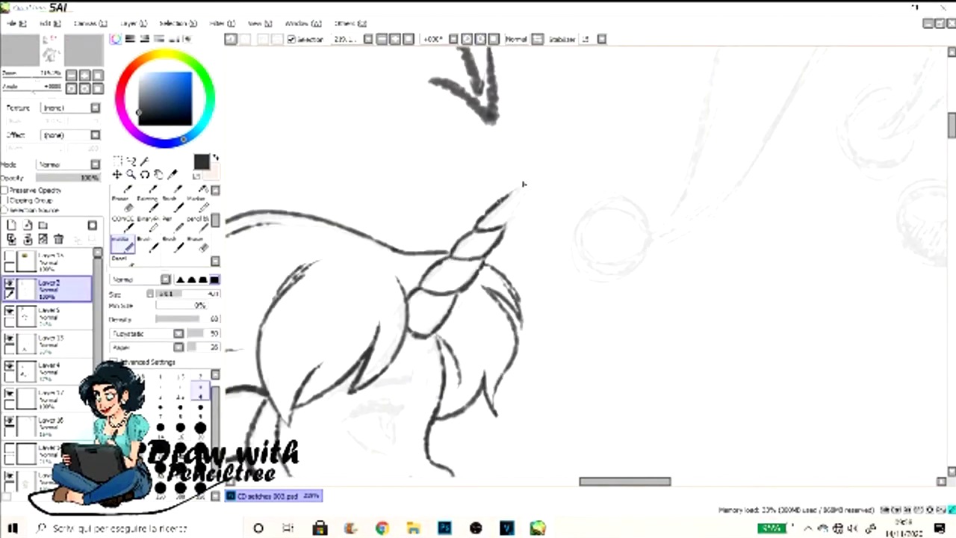
Finish the horn's tip and draw the girl's eye with a thick upper lash line and dark eyebrow
key("Delete")
key("Delete")
key("Delete")
key("ctrl+z")
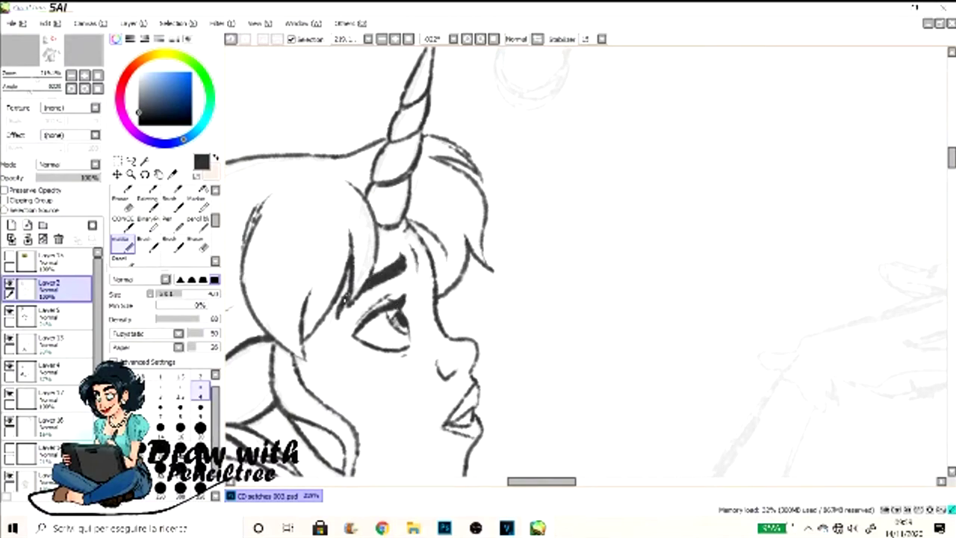
Draw the small curls under the girl's chin and her near sleeve's upper puff with its wavy ruffled band
key("Home")
scroll(586, 261, "down", 4)
scroll(512, 277, "up", 4)
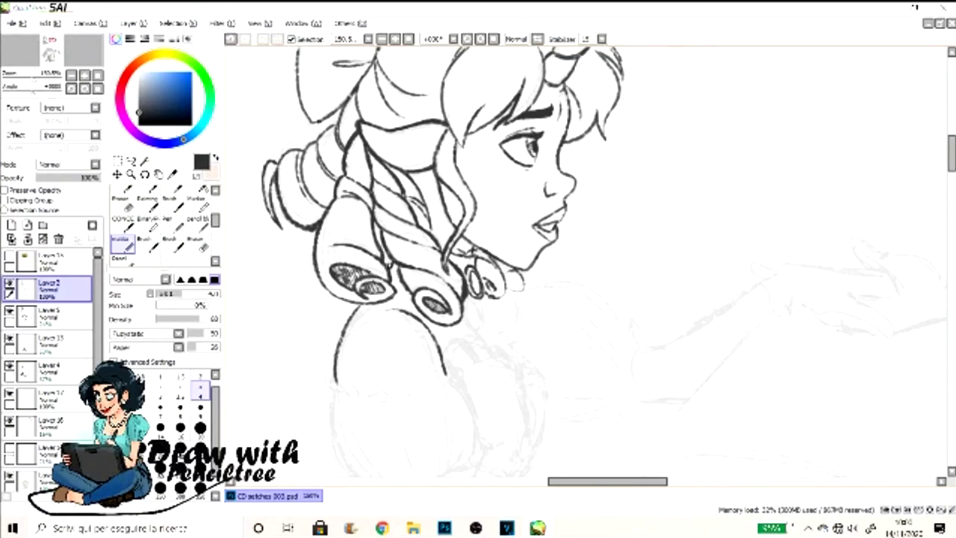
scroll(432, 110, "down", 3)
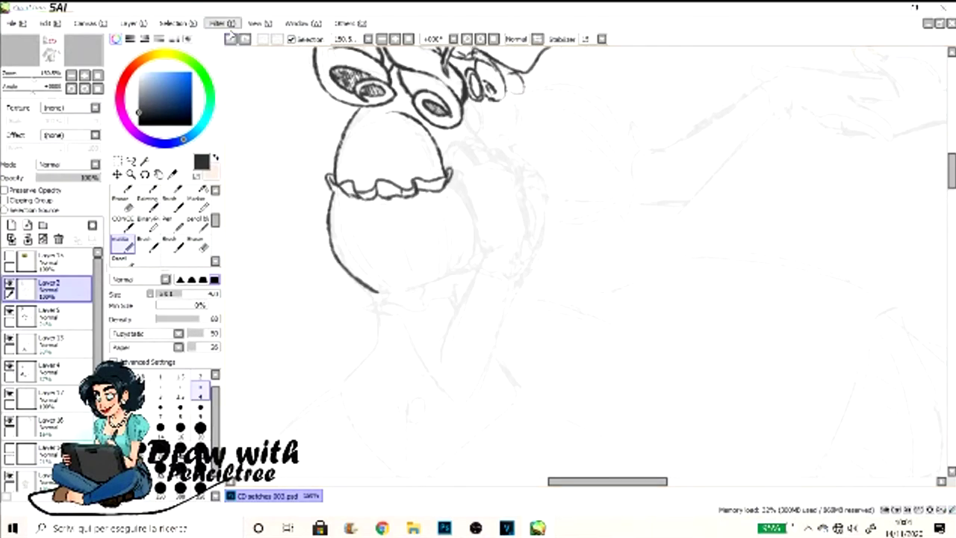
Draw the near sleeve's lower puff with fold lines and ruffled cuff, and the bent forearm below it
left_click_drag(345, 200, 376, 289)
left_click_drag(400, 224, 416, 282)
left_click_drag(446, 208, 453, 274)
mouse_move(451, 183)
left_mouse_down()
mouse_move(477, 265)
mouse_move(527, 281)
left_mouse_up()
left_click_drag(478, 274, 441, 366)
left_click_drag(510, 281, 468, 397)
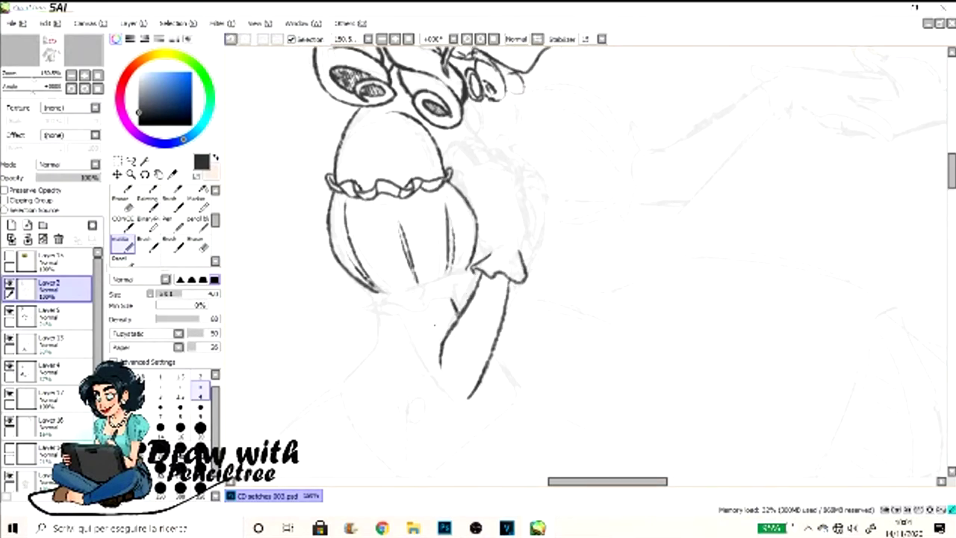
key("End")
key("Delete")
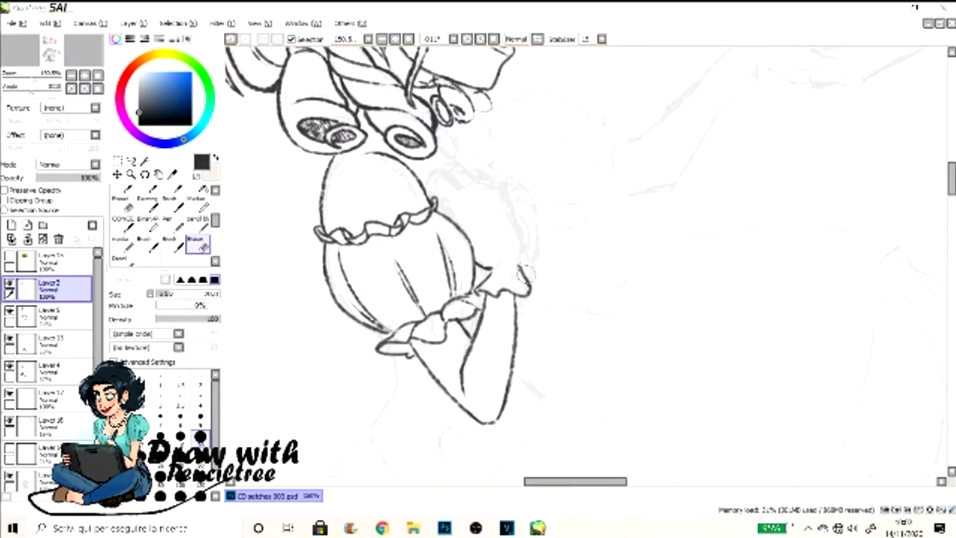
Draw the girl's near hand resting on her chest, erasing the sleeve lines that cross it
left_click_drag(441, 176, 493, 202)
scroll(441, 177, "up", 2)
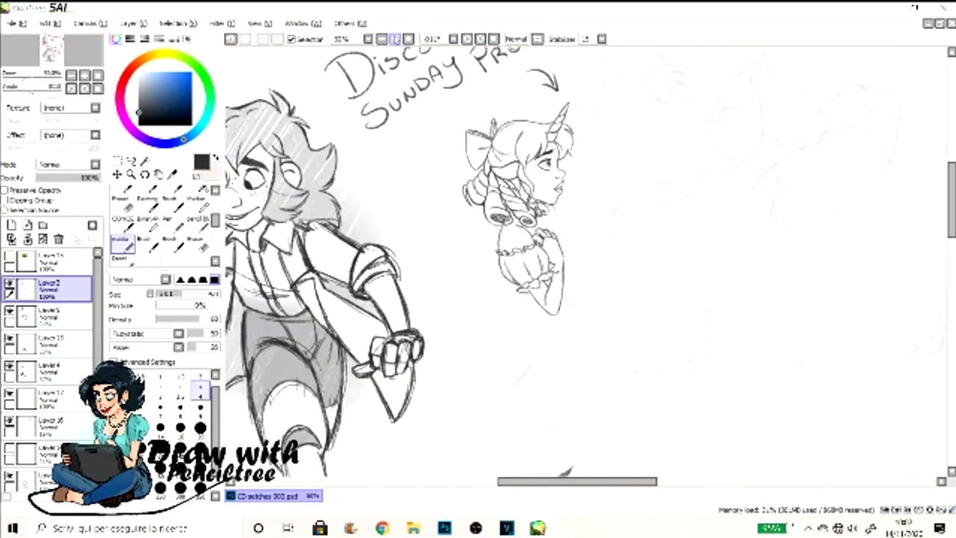
mouse_move(384, 131)
left_mouse_down()
mouse_move(456, 153)
mouse_move(407, 196)
left_mouse_up()
scroll(438, 98, "down", 2)
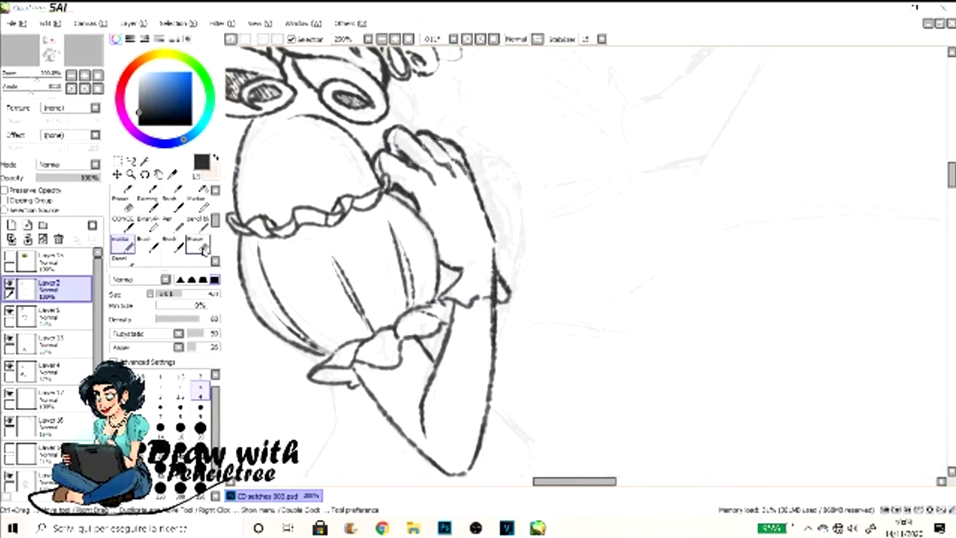
Draw the girl's ruffled neckline and the ringlet behind her hand, and add the far puff sleeve with its outstretched forearm
left_click_drag(430, 82, 433, 136)
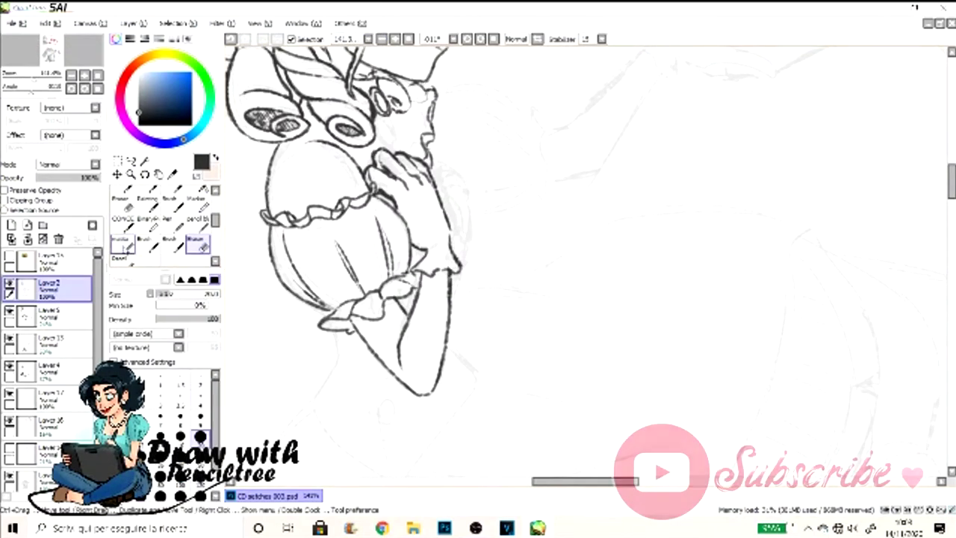
left_click_drag(449, 185, 457, 235)
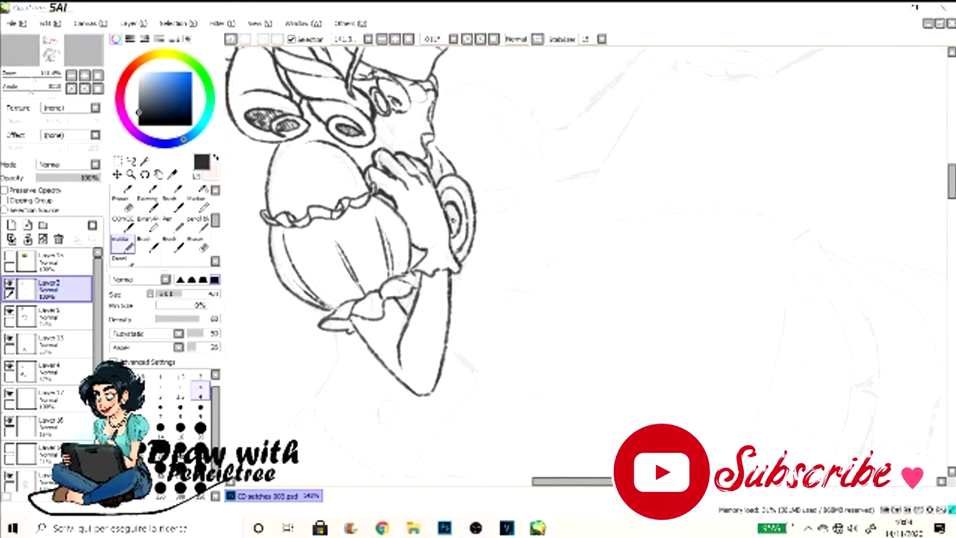
key("Delete")
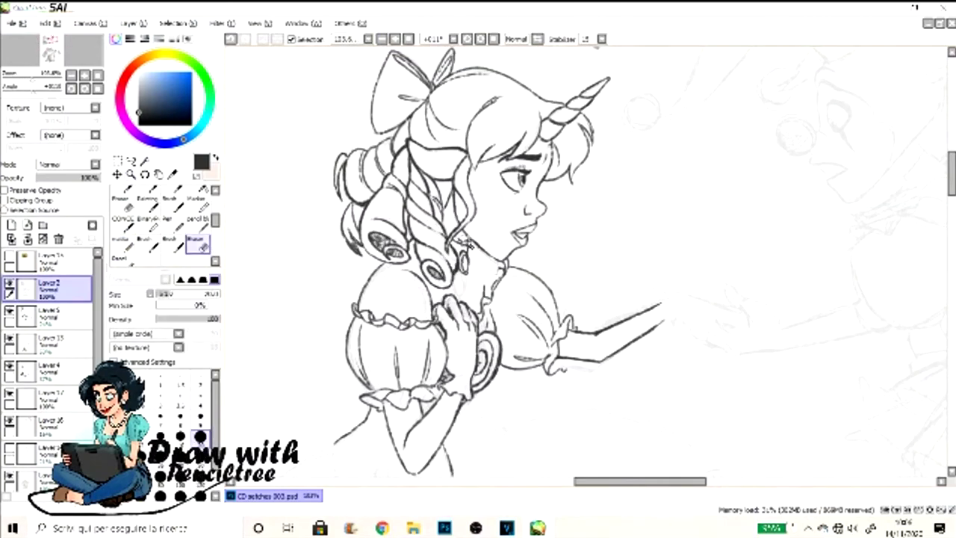
key("b")
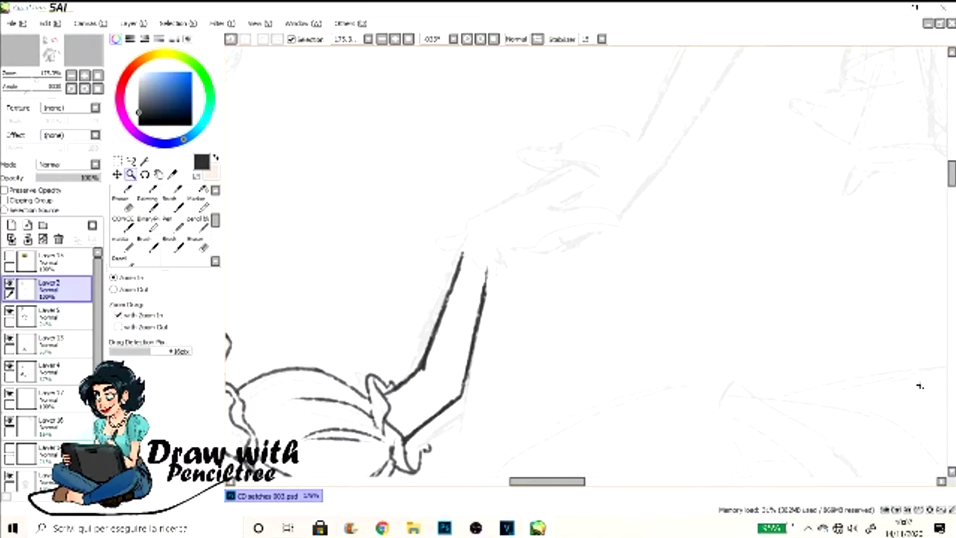
Draw the girl's outstretched hand with its frilled wrist cuff, resting in the jester's open hand
key("b")
left_click_drag(465, 224, 568, 166)
left_click_drag(554, 203, 596, 176)
left_click_drag(494, 246, 614, 224)
left_click_drag(461, 232, 440, 244)
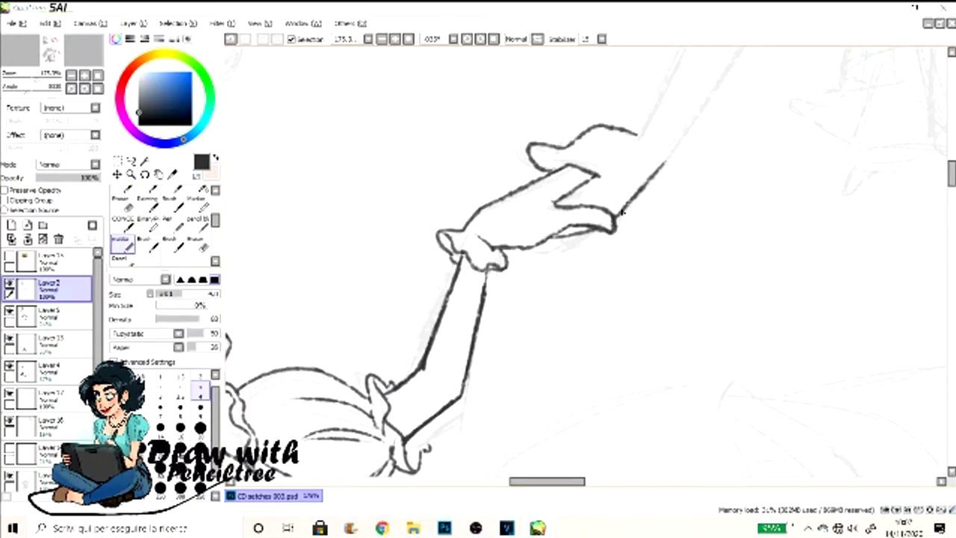
Draw the jester's brow line, the round clown nose with hatched shading, and the open mouth
left_click(409, 38)
left_click(385, 37)
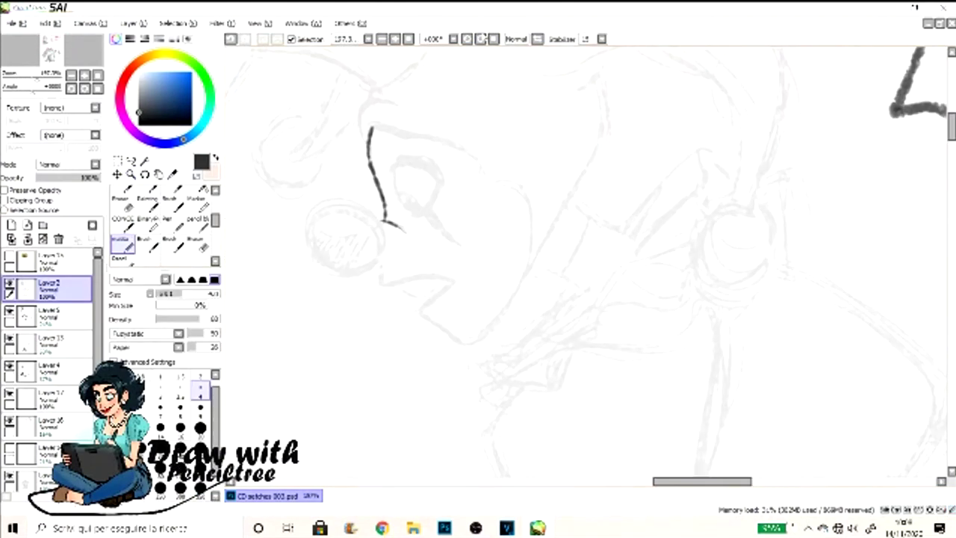
left_click_drag(404, 67, 441, 135)
left_click_drag(374, 90, 367, 114)
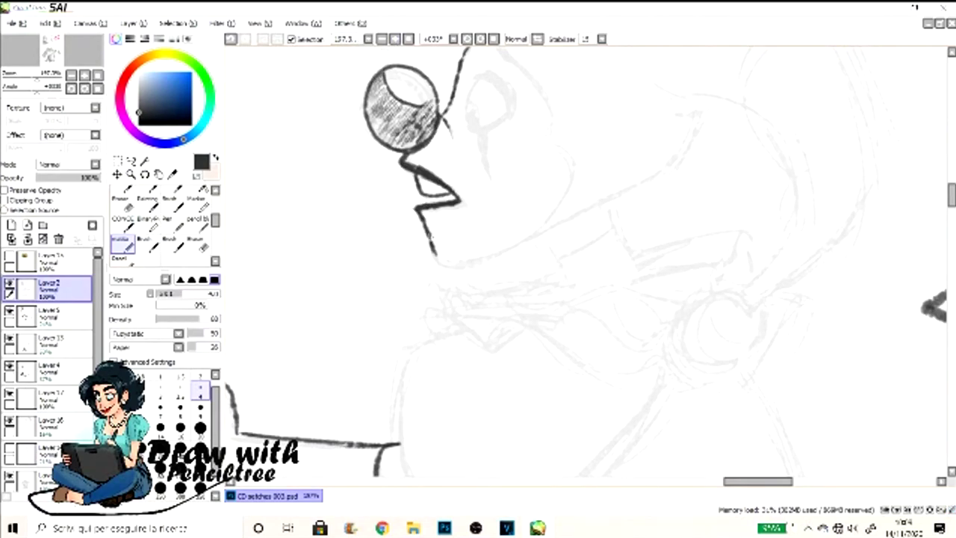
Draw the jester's chin and jawline, and the neck with a curved line across it
left_click_drag(434, 263, 700, 113)
left_click_drag(544, 236, 560, 280)
left_click_drag(609, 198, 635, 269)
left_click_drag(557, 252, 614, 233)
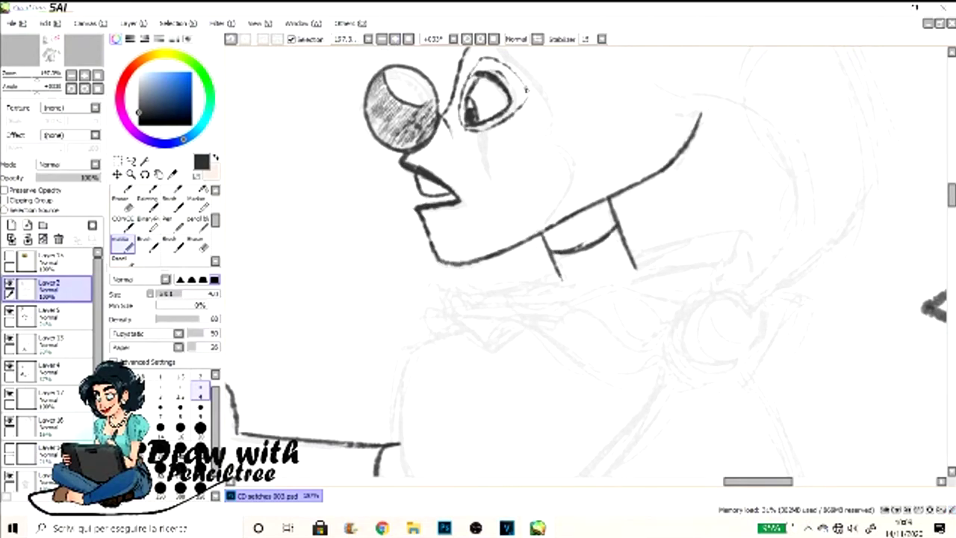
Draw the jester's hatched eye makeup with a dark tear streak, and outline the hat edge and face paint around the eye
left_click_drag(478, 123, 471, 187)
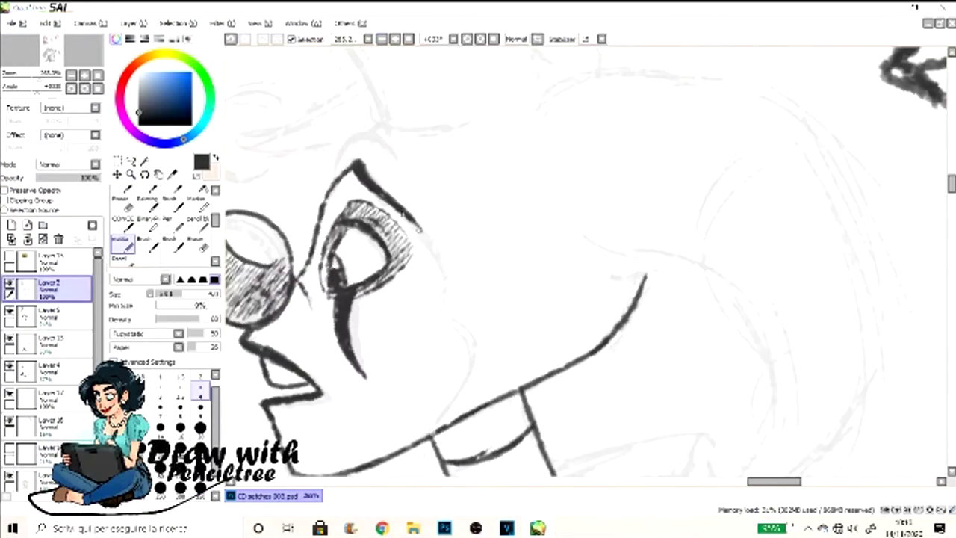
left_click_drag(343, 170, 407, 150)
left_click_drag(434, 224, 479, 403)
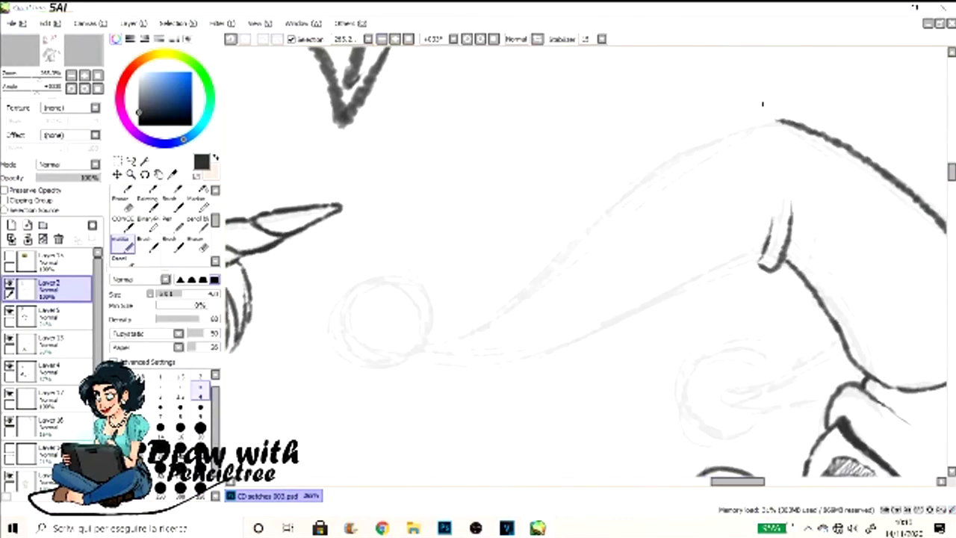
Draw the jester hat's curved front and rear points with a fluffy pompom at each tip
left_click_drag(762, 105, 428, 338)
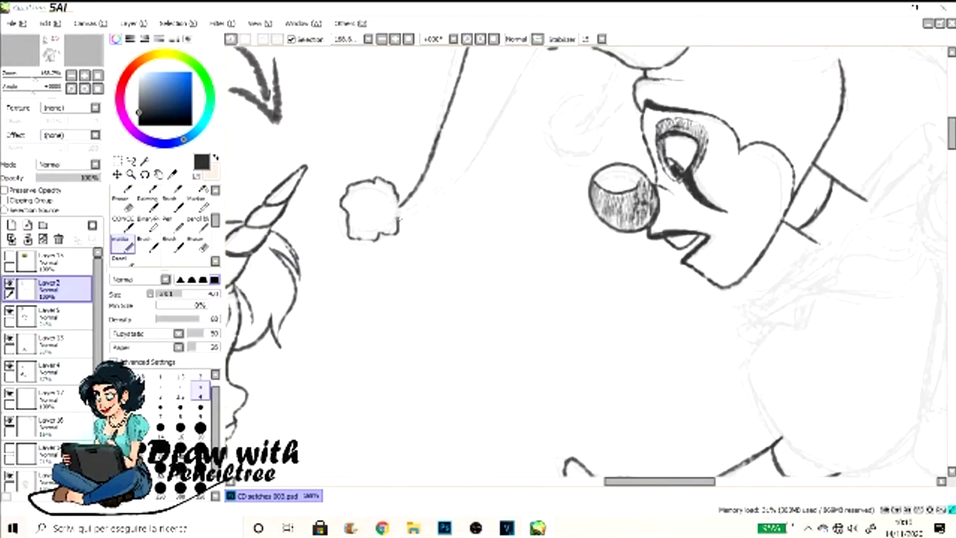
left_click_drag(393, 183, 455, 232)
left_click_drag(497, 83, 598, 187)
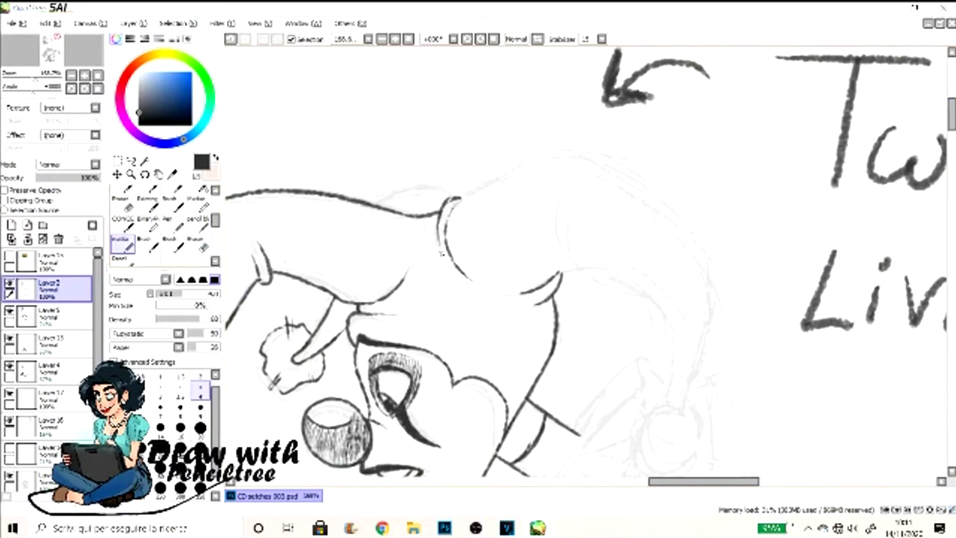
left_click_drag(556, 191, 673, 407)
left_click_drag(676, 415, 717, 220)
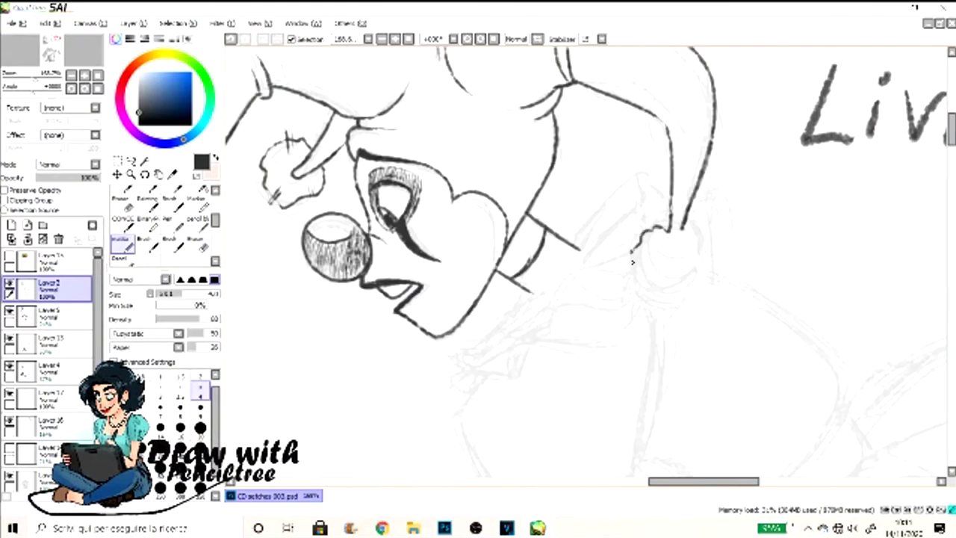
left_click_drag(632, 239, 687, 265)
Draw the jester's ruffled collar with hatched folds, and the rounded bodice with a pompom button
left_click_drag(577, 240, 641, 170)
left_click_drag(632, 269, 515, 344)
left_click_drag(650, 299, 459, 392)
left_click_drag(695, 184, 728, 261)
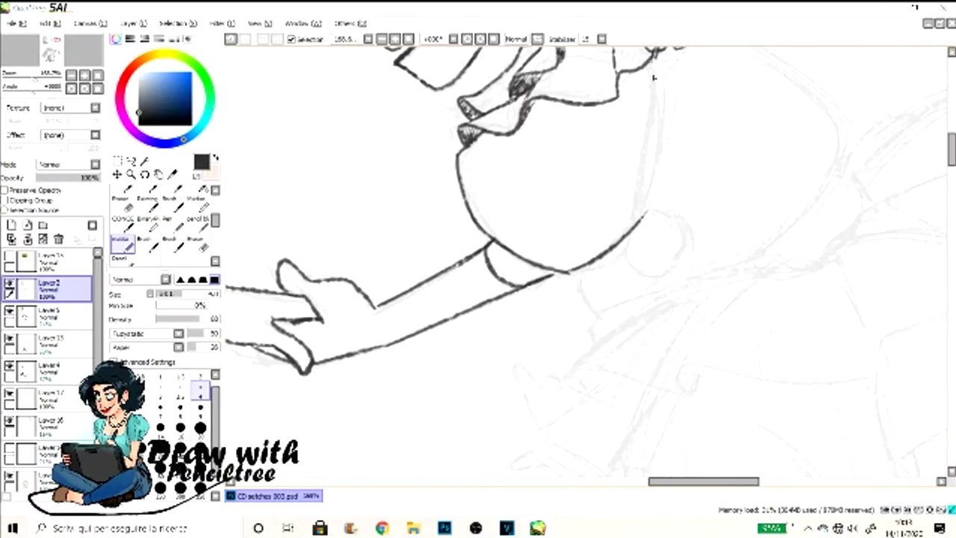
left_click_drag(632, 262, 676, 225)
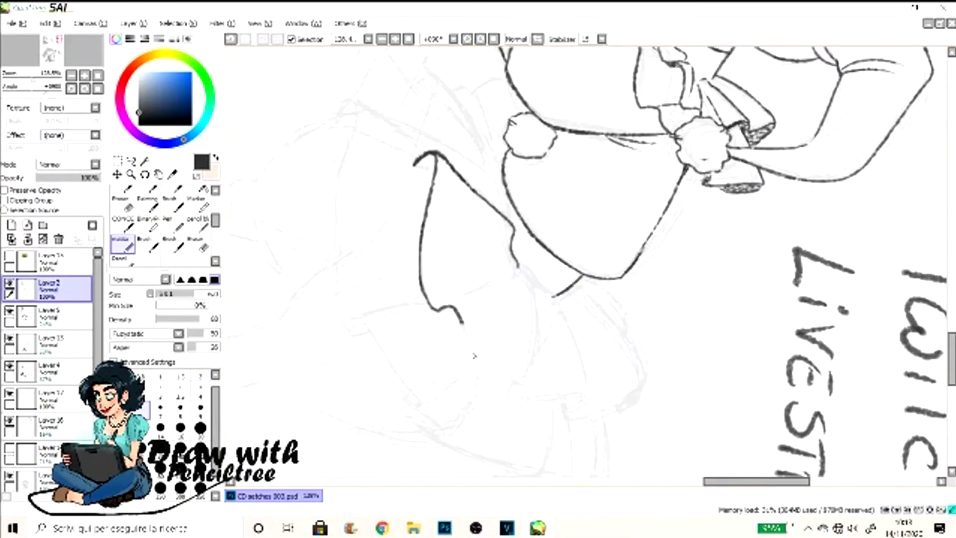
Draw the jester's tiered ruffled skirt with folded hems around the waist and back
left_click_drag(463, 269, 538, 396)
left_click_drag(415, 74, 508, 191)
left_click_drag(635, 299, 524, 400)
left_click_drag(648, 385, 607, 425)
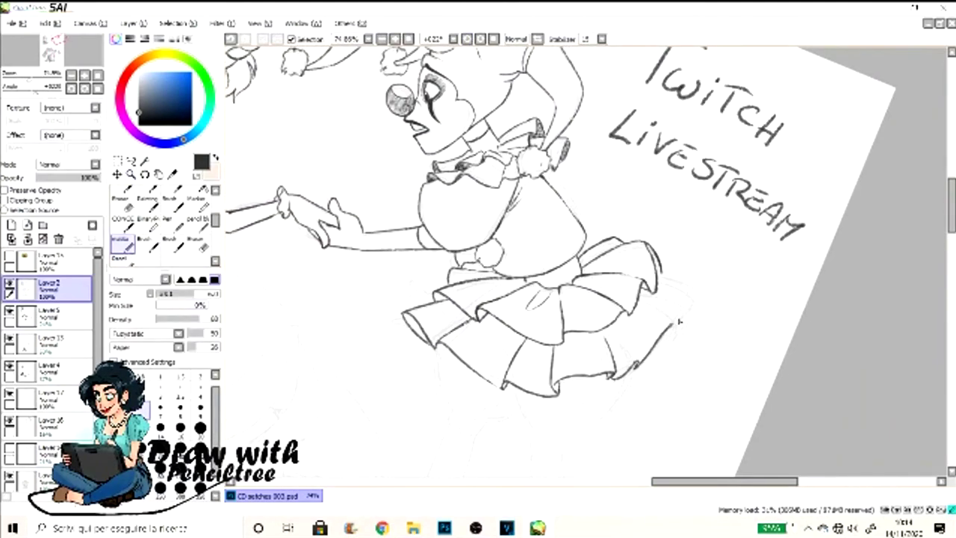
left_click_drag(679, 321, 658, 284)
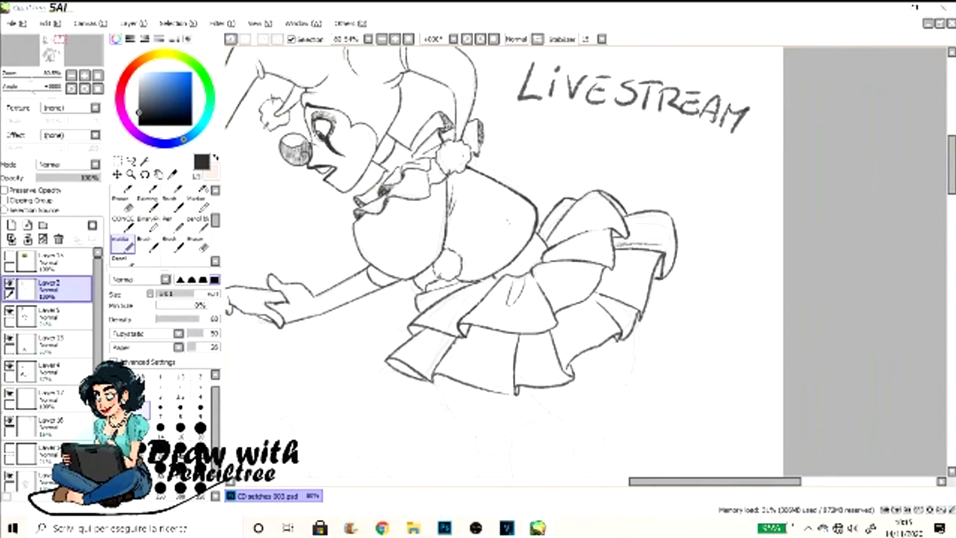
Thicken the outline of the jester hat's front point and add the far point rising behind the hat
left_click_drag(284, 127, 359, 112)
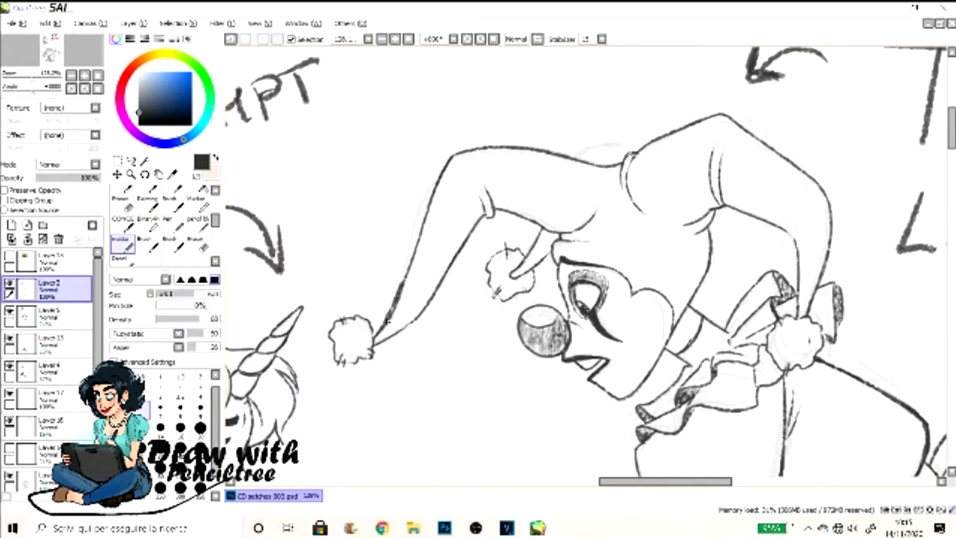
left_click_drag(453, 157, 387, 322)
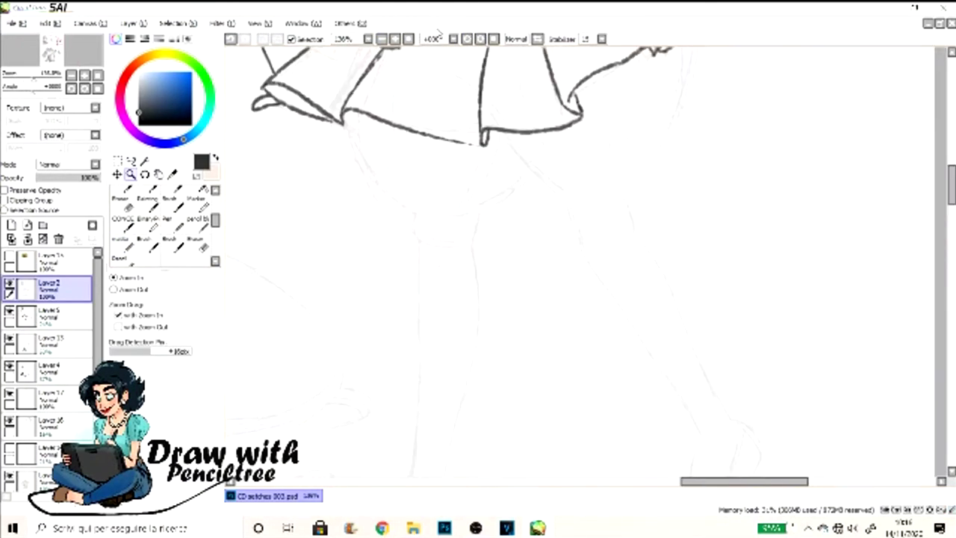
left_click_drag(378, 160, 511, 124)
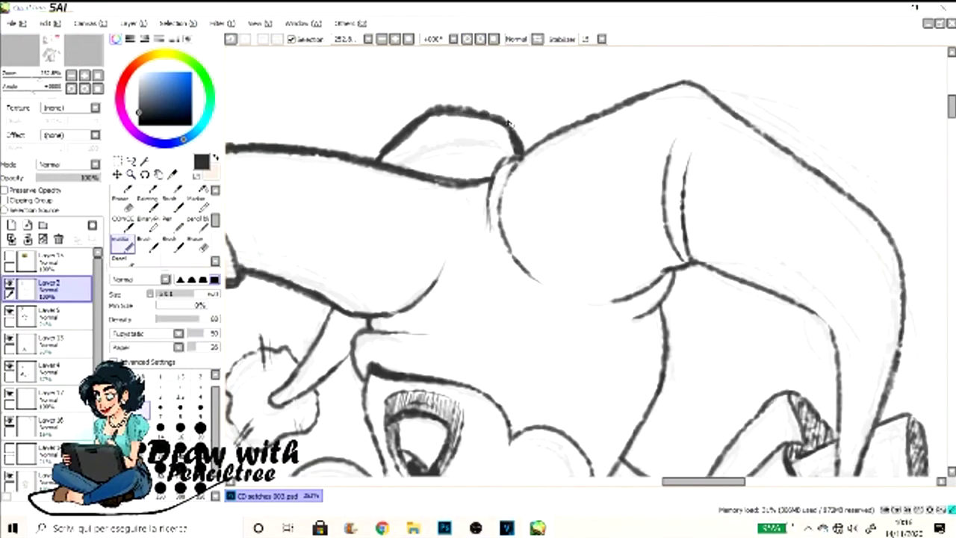
Draw the jester's puffed bloomers with gathered cuffs below the skirt, and the near leg down to the ankle
left_click_drag(299, 172, 359, 261)
left_click_drag(418, 216, 463, 265)
left_click_drag(549, 105, 538, 196)
mouse_move(568, 63)
left_mouse_down()
mouse_move(549, 247)
mouse_move(523, 299)
left_mouse_up()
left_click_drag(403, 175, 459, 332)
left_click_drag(470, 251, 496, 363)
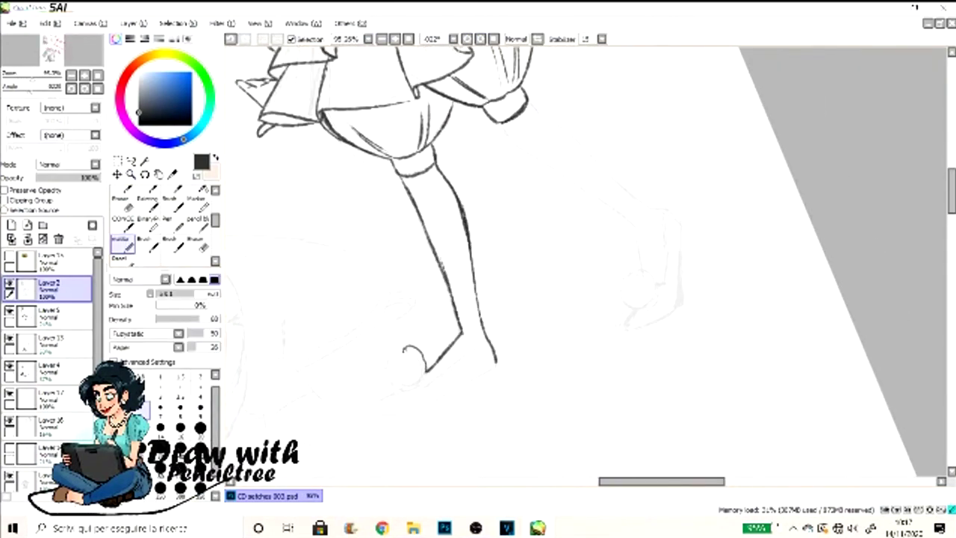
Draw the jester's second leg and both pointed shoes with a pompom on each
left_click_drag(624, 94, 647, 270)
left_click_drag(660, 106, 667, 187)
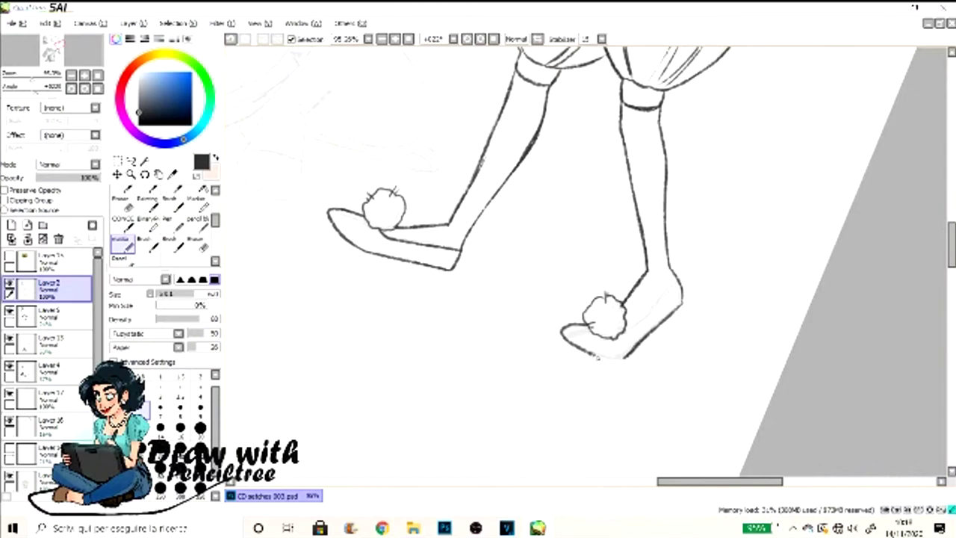
left_click_drag(681, 287, 626, 357)
left_click_drag(626, 358, 591, 357)
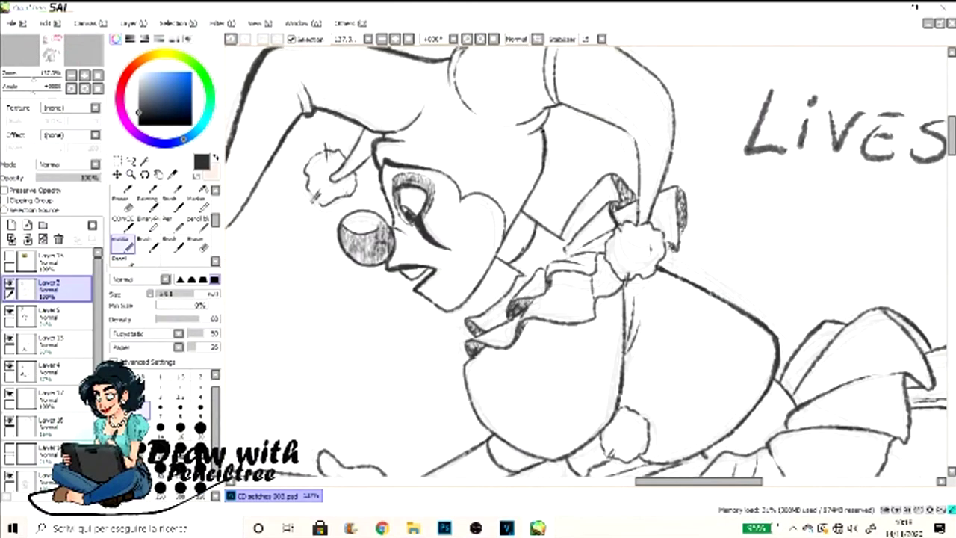
Thicken the outlines of the jester hat's points and ink the pompoms at their tips
key("End")
key("End")
key("End")
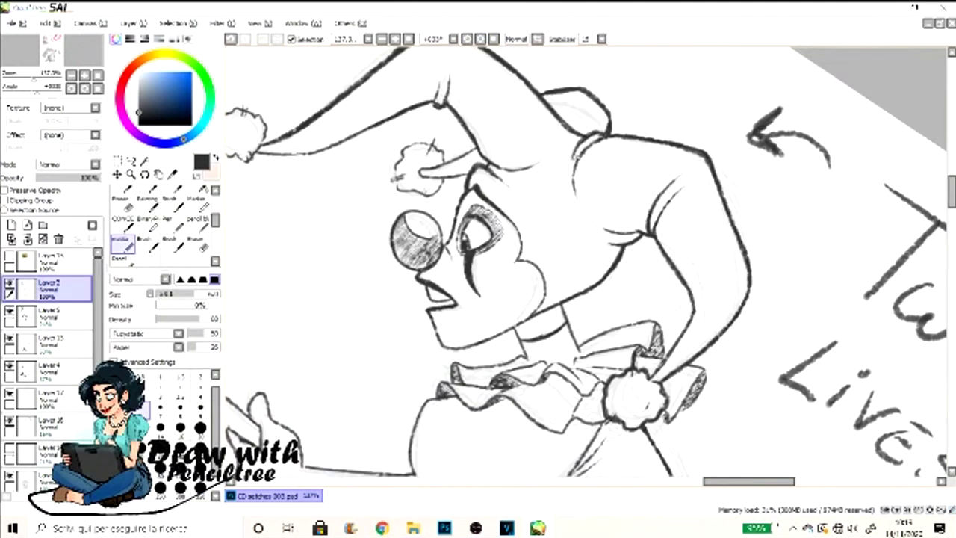
key("Delete")
key("Delete")
key("ctrl+minus")
key("ctrl+plus")
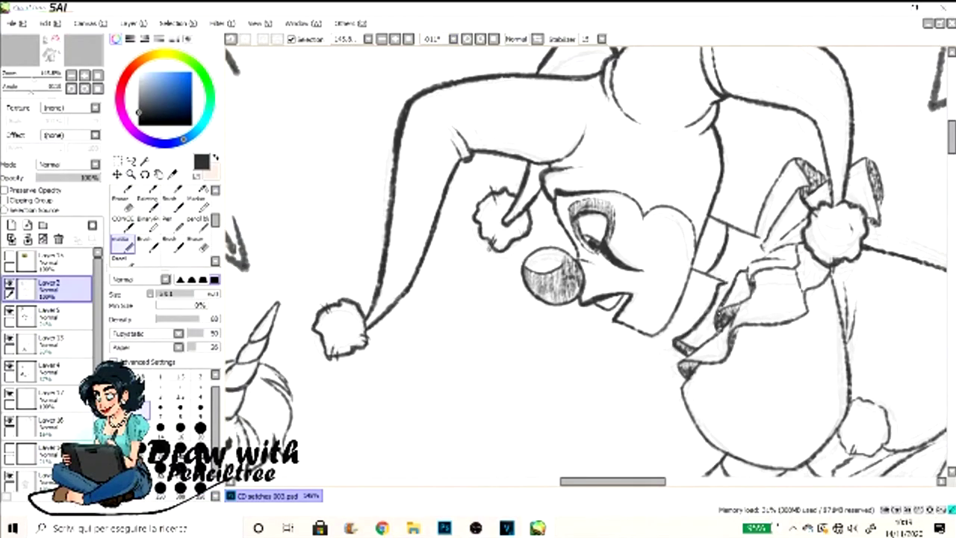
Thicken the outlines of the jester's torso and outstretched arm, and hatch the shaded area beside the lower torso pompom
key("Home")
key("ctrl+minus")
key("ctrl+plus")
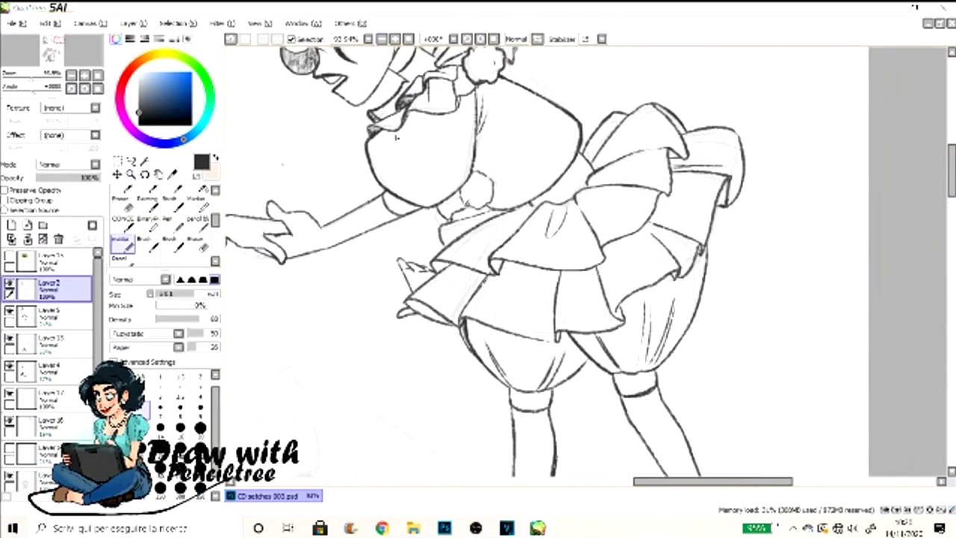
key("Delete")
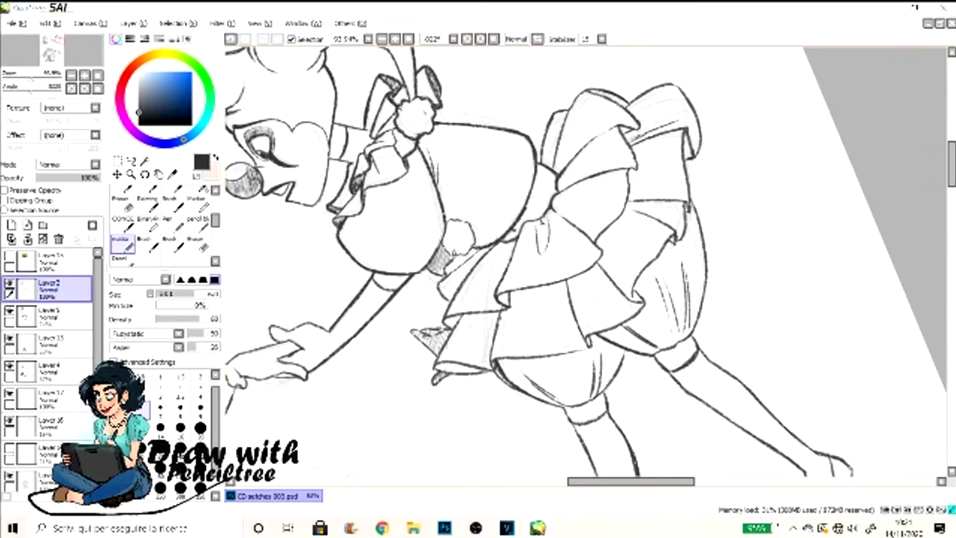
key("Home")
key("ctrl+minus")
key("ctrl+plus")
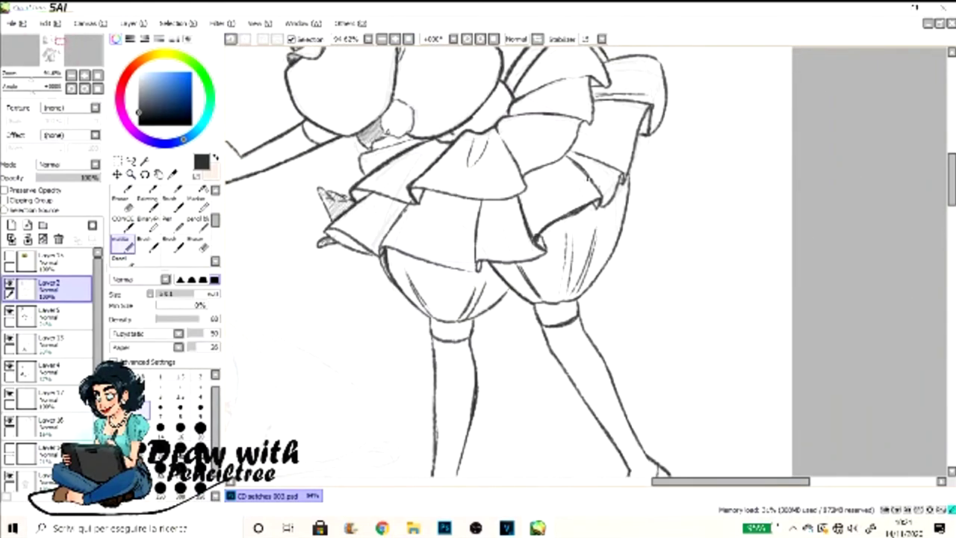
Thicken the outlines of the jester's ruffled skirt, bloomers, legs and pointed shoes
key("Delete")
key("ctrl+minus")
key("ctrl+plus")
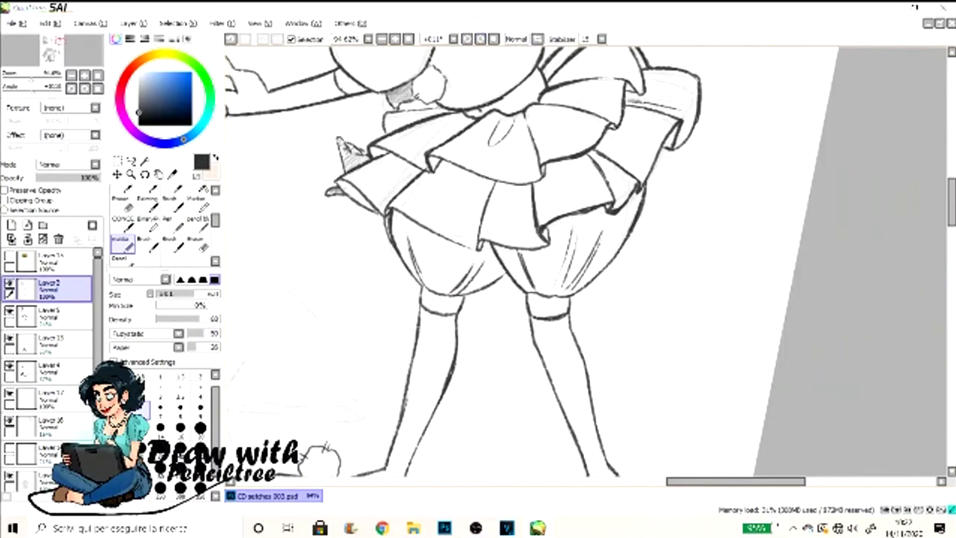
scroll(458, 150, "down", 3)
key("Delete")
key("End")
left_click_drag(305, 356, 339, 377)
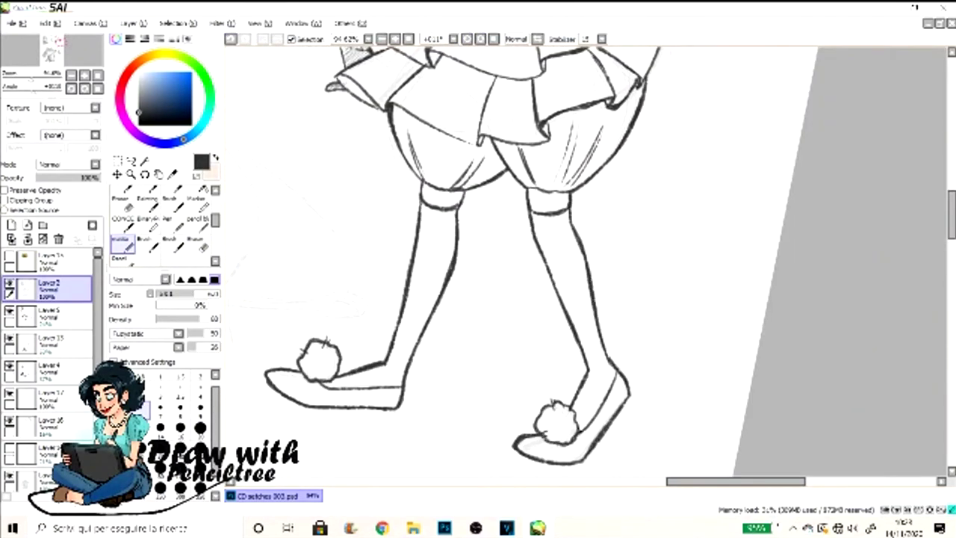
key("ctrl+minus")
key("ctrl+plus")
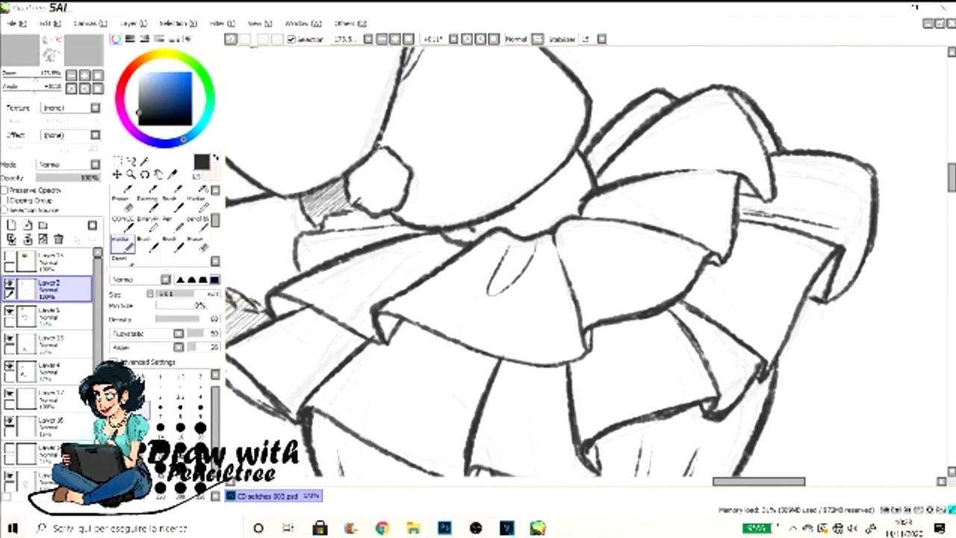
Draw the horned girl's buttoned bodice and wide overskirt with long curved fold lines
key("ctrl+plus")
left_click_drag(519, 166, 752, 306)
left_click_drag(739, 228, 725, 448)
key("ctrl+minus")
key("ctrl+plus")
key("ctrl+plus")
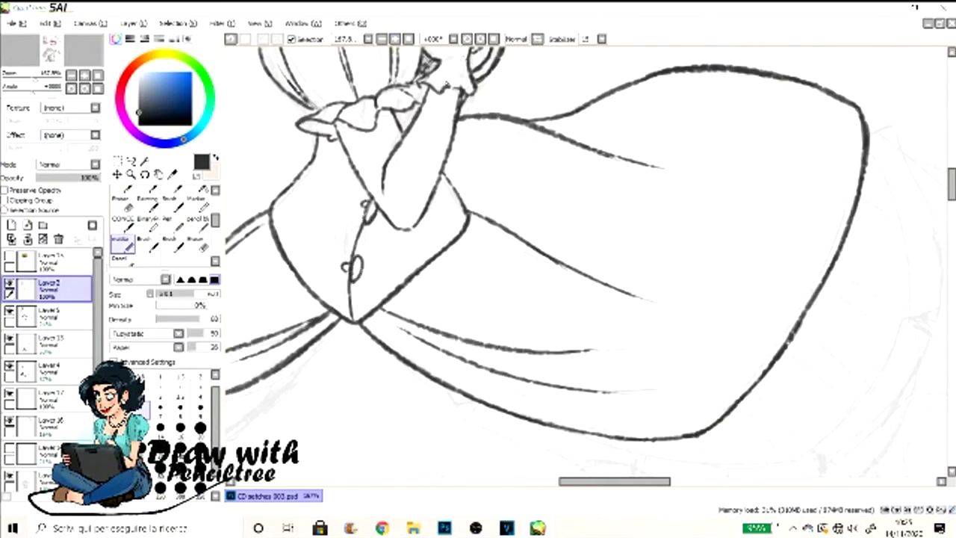
Draw the segmented hem band along the lower and rear edge of the girl's overskirt
left_click(383, 39)
key("ctrl+plus")
key("ctrl+plus")
key("ctrl+plus")
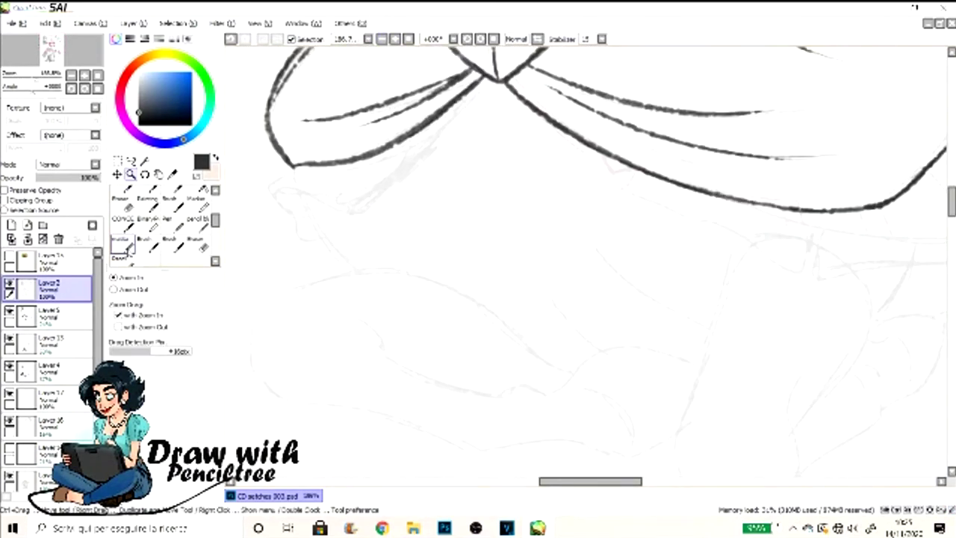
left_click_drag(268, 104, 352, 269)
left_click_drag(542, 303, 567, 329)
left_click_drag(523, 224, 449, 262)
left_click_drag(557, 321, 677, 172)
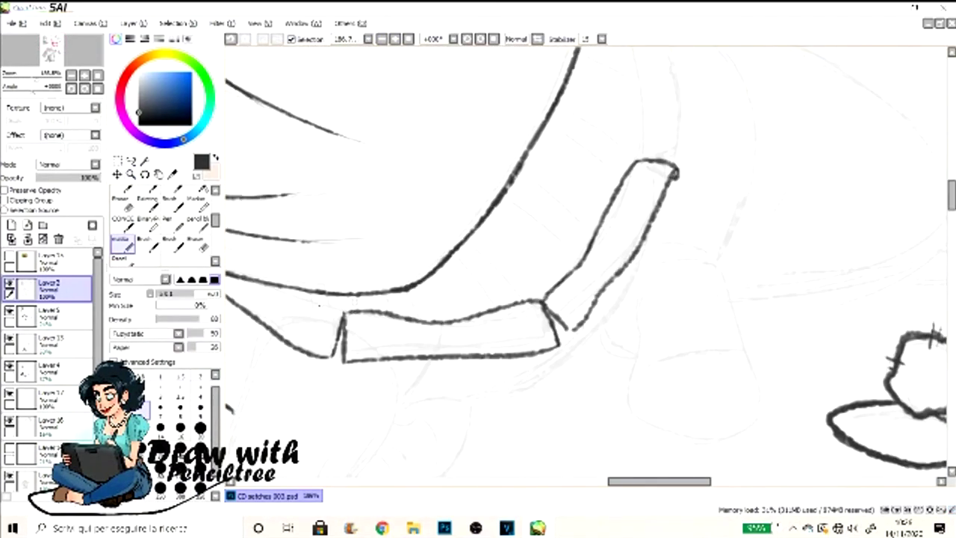
Draw the girl's folded legs and the underskirt folds beneath the overskirt
left_click(383, 39)
key("ctrl+plus")
key("ctrl+plus")
key("ctrl+plus")
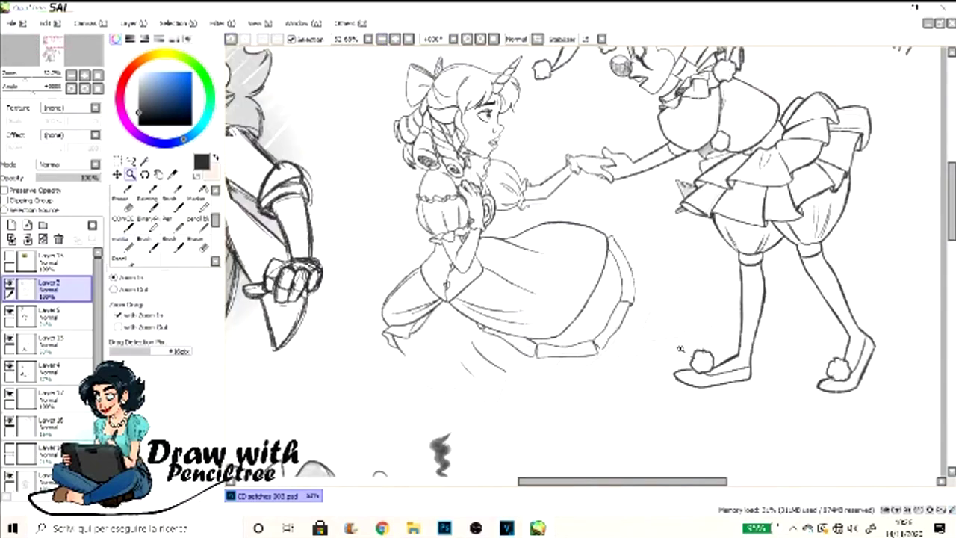
left_click_drag(455, 119, 594, 224)
left_click_drag(594, 224, 648, 356)
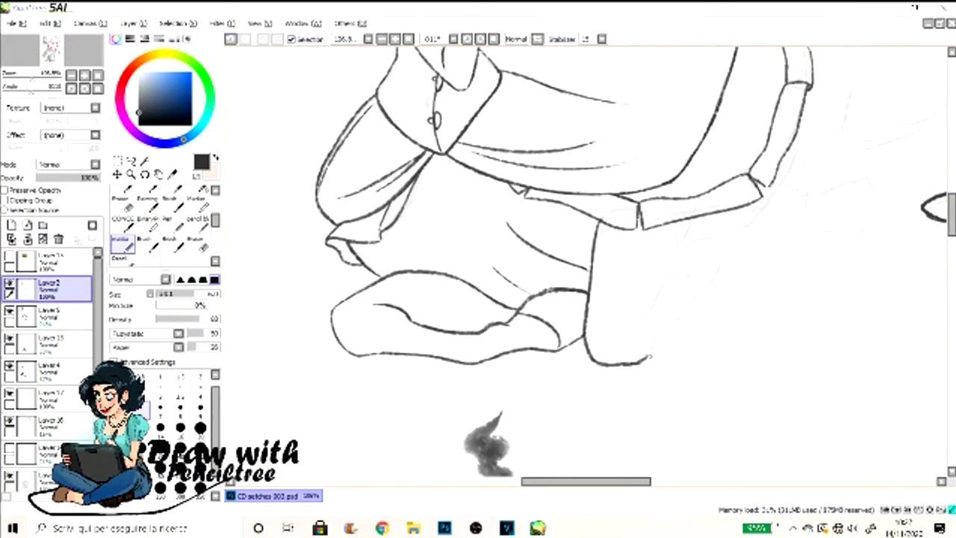
Draw the girl's rear leg with its hoof, the pleats under the overskirt and the tail trailing behind
key("ctrl+minus")
key("ctrl+minus")
key("ctrl+minus")
key("ctrl+plus")
key("ctrl+plus")
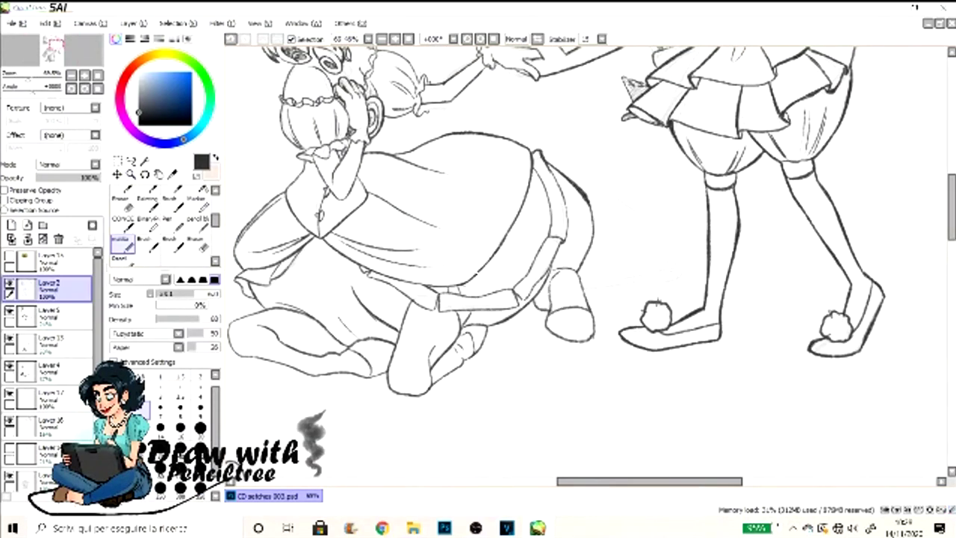
key("Delete")
key("Delete")
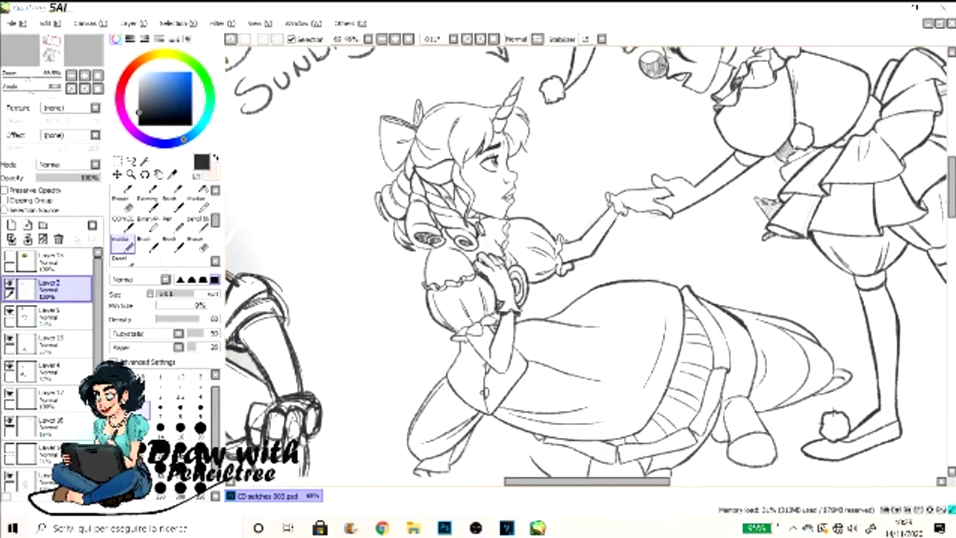
key("Delete")
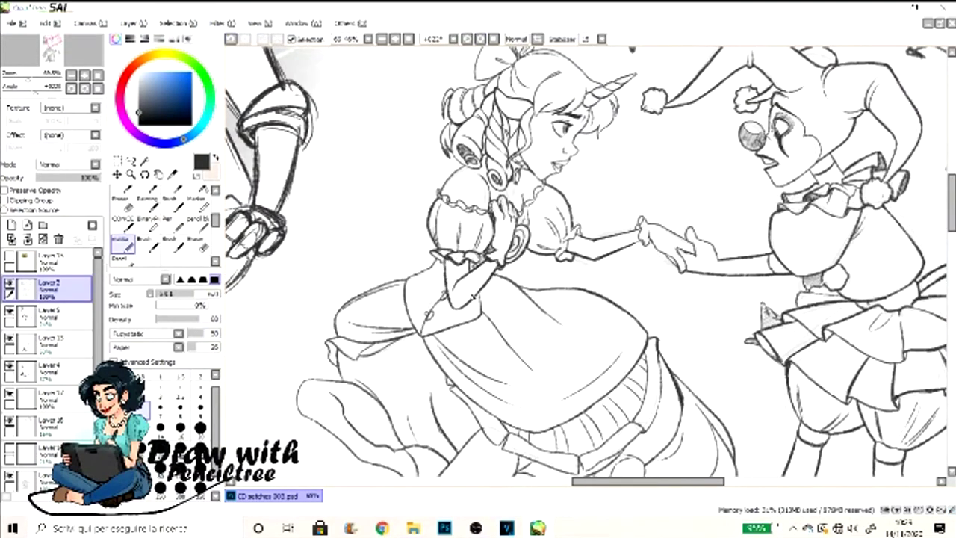
Thicken the outlines of the girl's hair, face, puffed sleeve and outstretched arm
key("Home")
key("ctrl+plus")
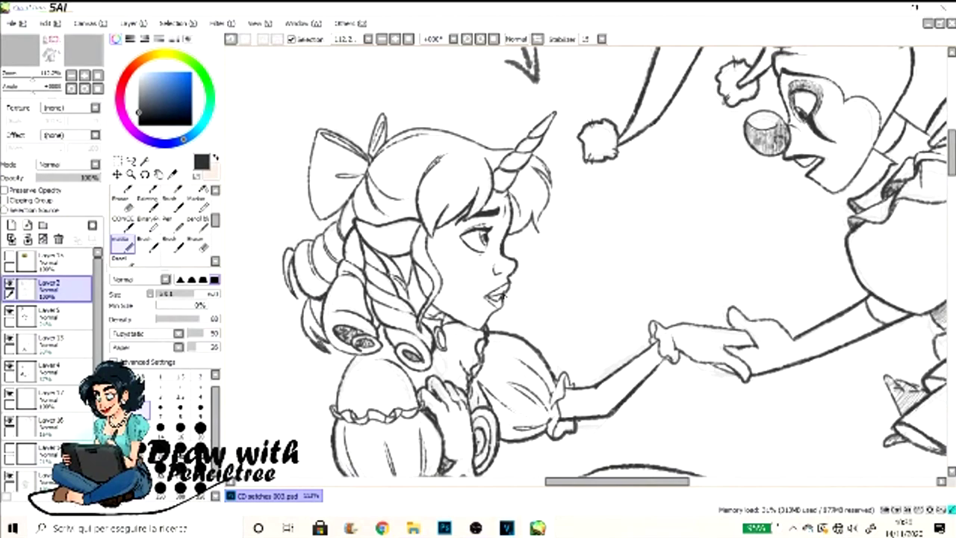
key("Delete")
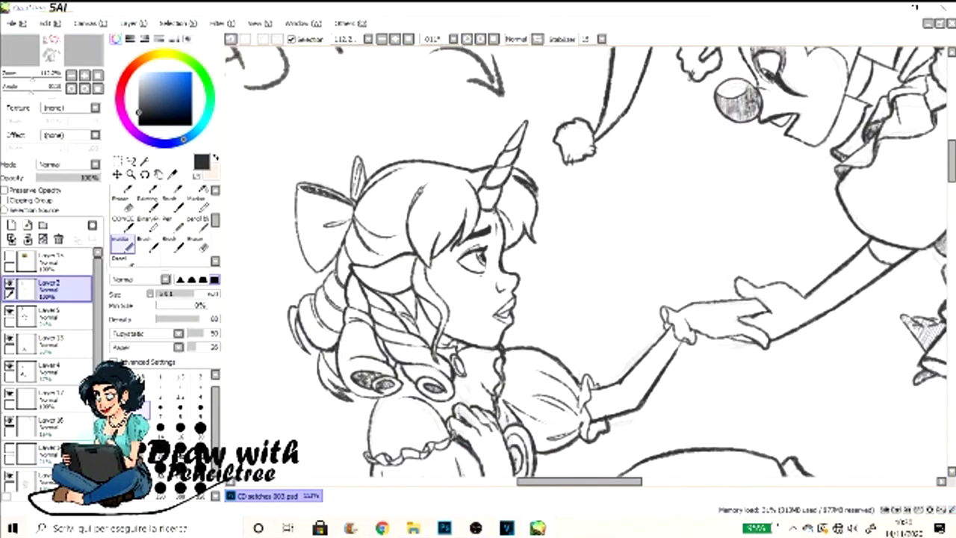
key("Delete")
key("ctrl+minus")
key("ctrl+plus")
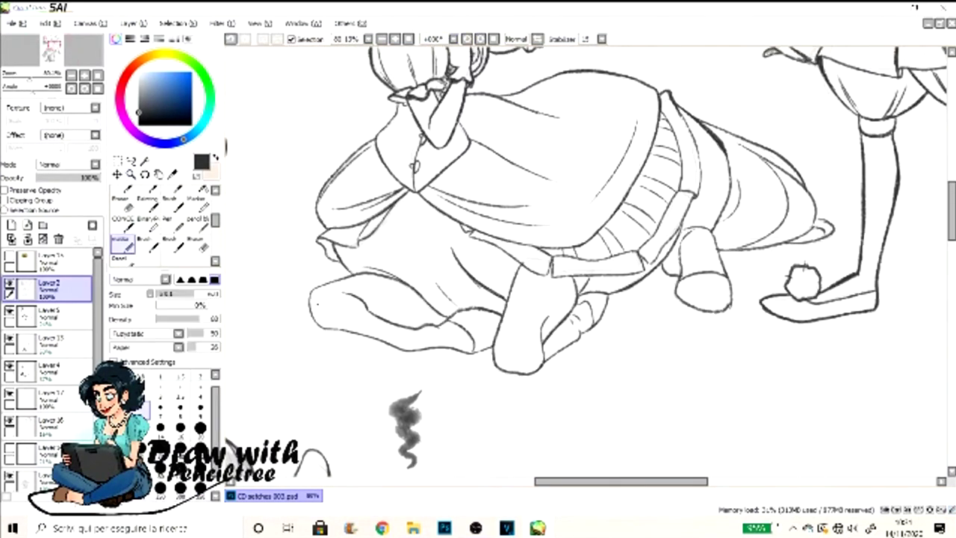
Thicken the outlines of the girl's overskirt, hem band, folded legs and tail
key("Delete")
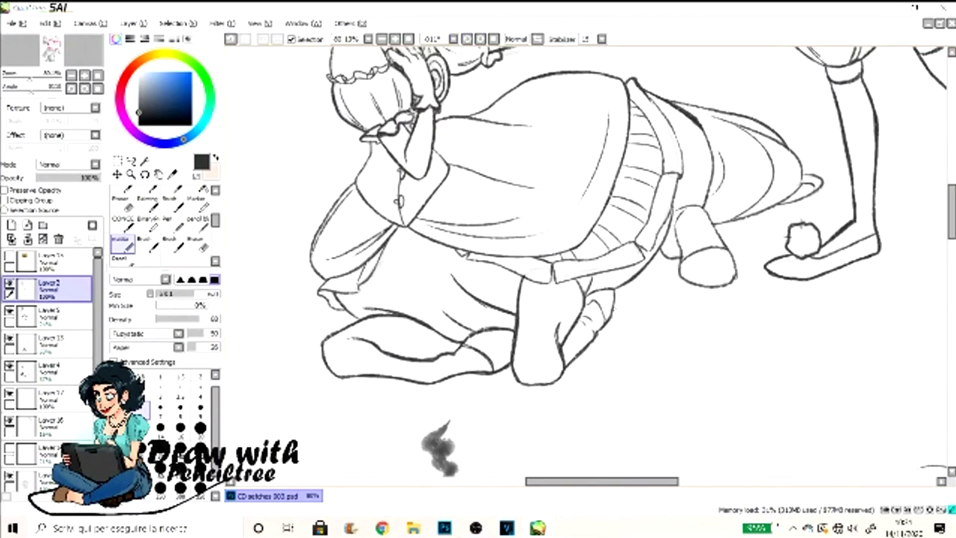
key("Delete")
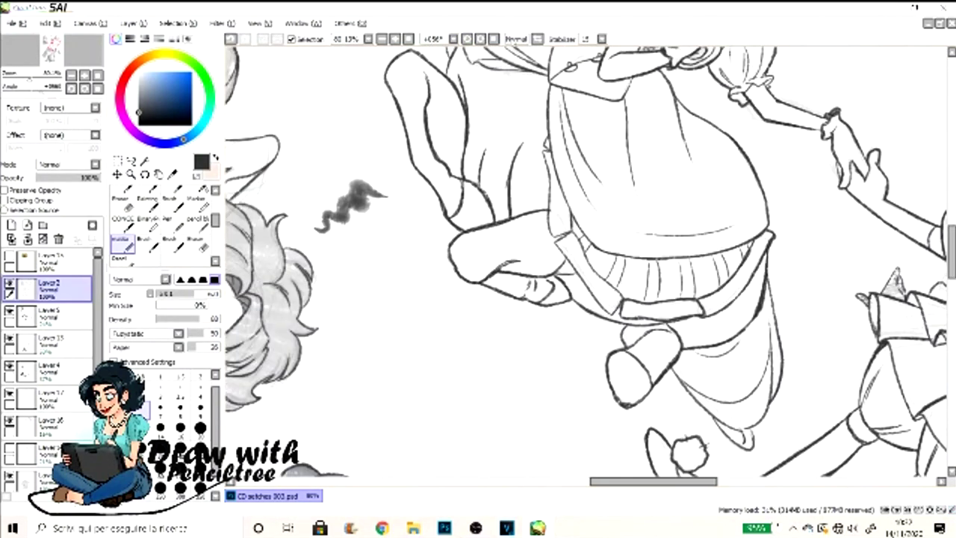
key("Delete")
key("Delete")
key("ctrl+minus")
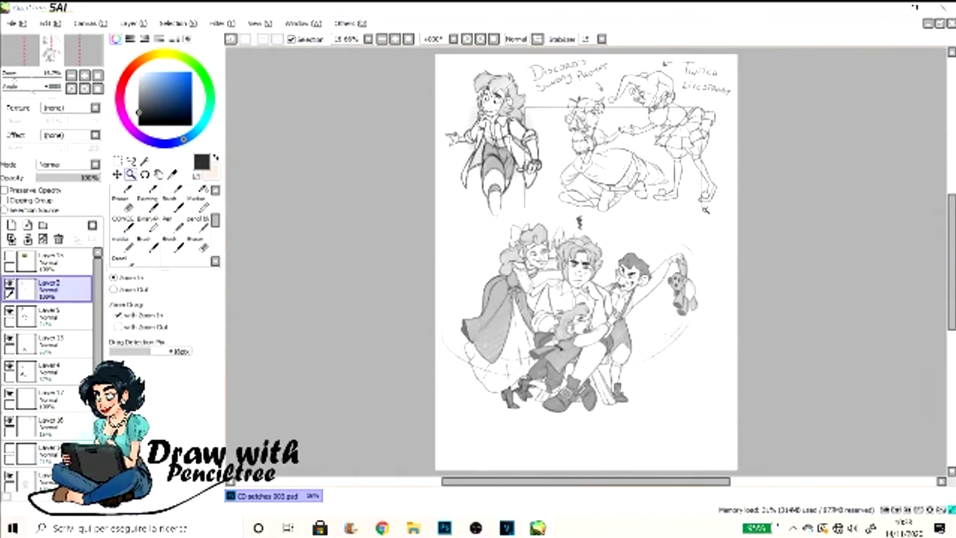
Shade the girl's hair light grey on Layer 5 and erase the grey that spills outside the outline
key("ctrl+plus")
key("ctrl+minus")
key("ctrl+minus")
left_click(49, 344)
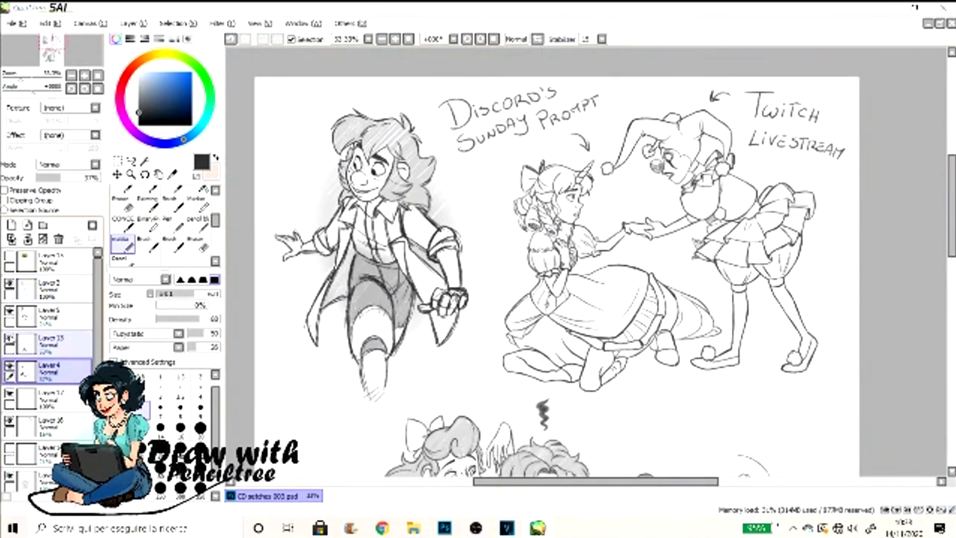
left_click(49, 314)
key("ctrl+plus")
left_click_drag(310, 224, 449, 142)
key("e")
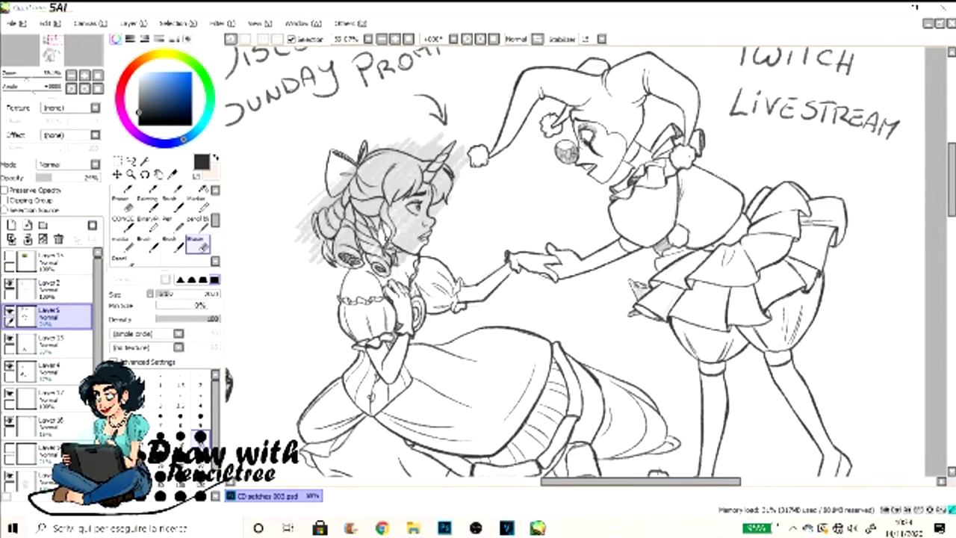
left_click_drag(310, 213, 334, 190)
left_click_drag(394, 186, 457, 142)
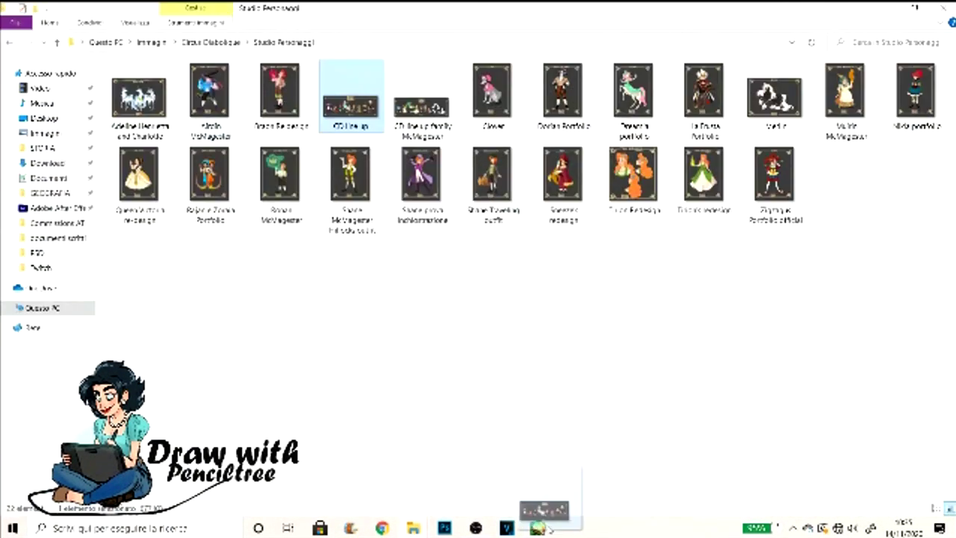
Open the CD line up image as a reference, and shade the jester's hat and front torso half light grey on Layer 5
left_click_drag(545, 515, 523, 299)
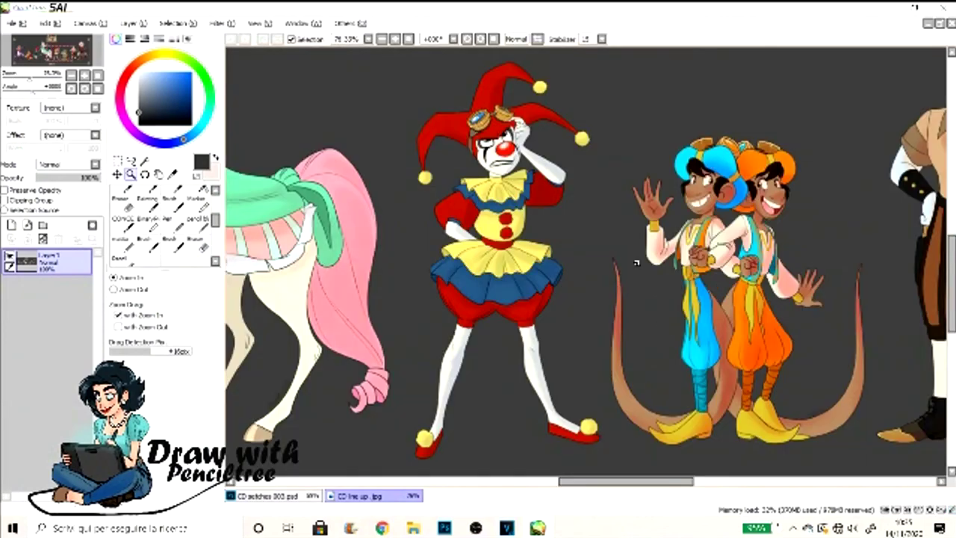
left_click(268, 495)
mouse_move(523, 246)
left_mouse_down()
mouse_move(642, 149)
mouse_move(707, 174)
left_mouse_up()
left_click_drag(597, 351, 694, 433)
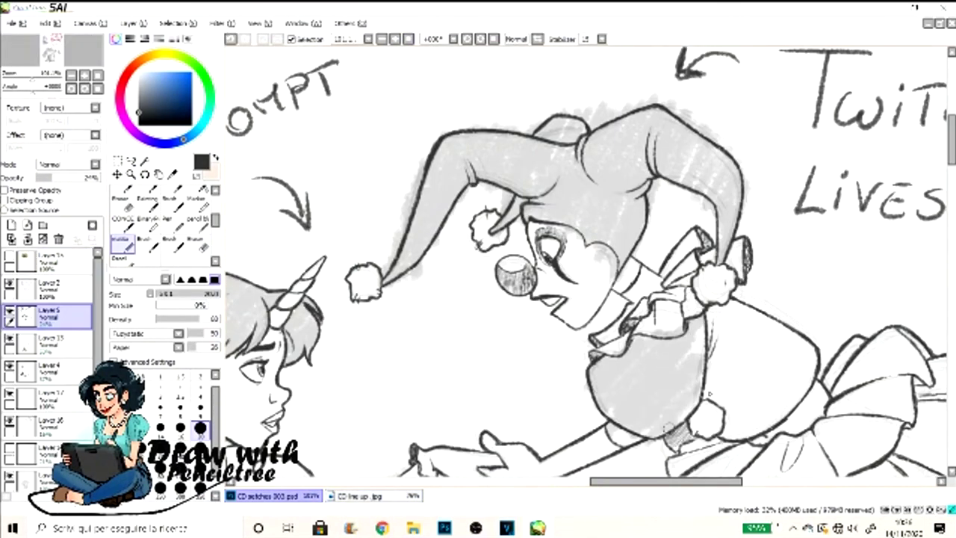
Shade the jester's bloomers and pointed shoes light grey on Layer 5
left_click_drag(523, 389, 463, 187)
left_click_drag(463, 388, 418, 112)
left_click_drag(672, 105, 777, 240)
key("ctrl+minus")
key("ctrl+minus")
key("ctrl+minus")
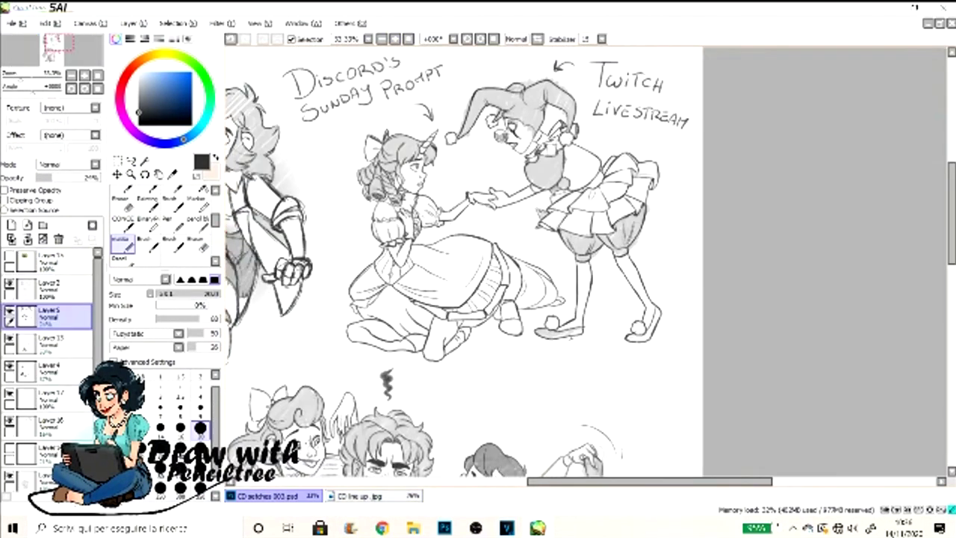
Erase the light grey that spills outside the jester's hat, torso, bloomers and shoes
key("ctrl+plus")
key("ctrl+plus")
key("ctrl+plus")
key("e")
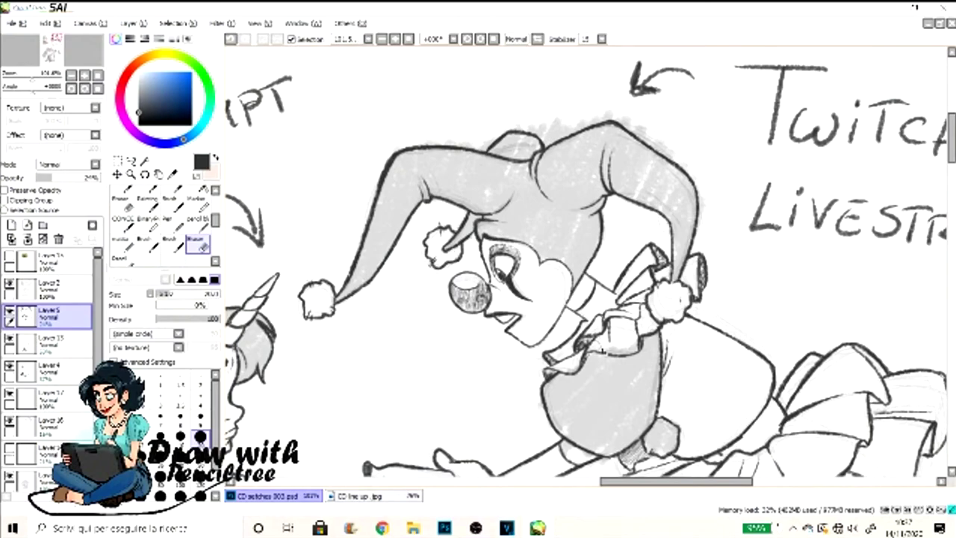
key("End")
key("End")
left_click_drag(389, 523, 525, 385)
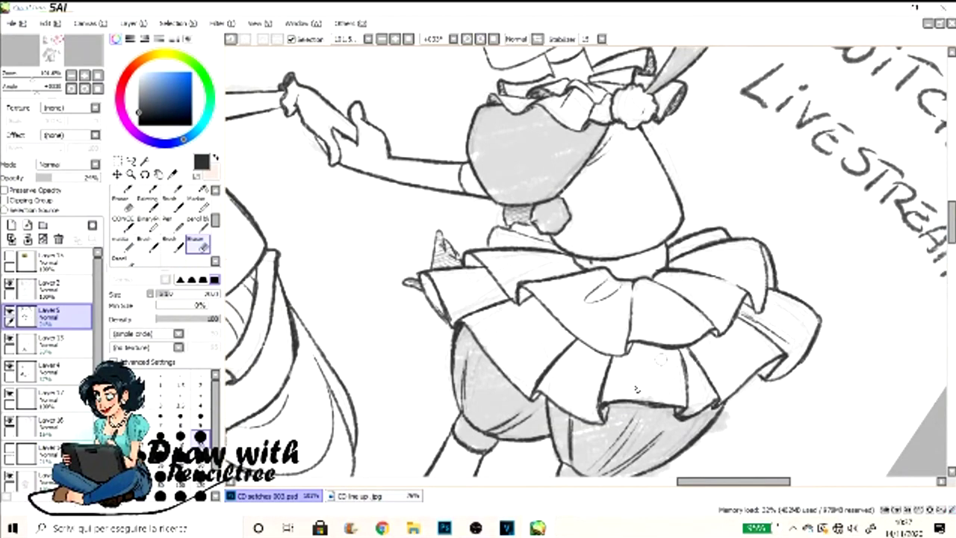
scroll(873, 231, "down", 5)
key("Home")
Shade the jester's lower skirt tier and neck ruffle a darker grey on Layer 4
key("ctrl+minus")
key("ctrl+minus")
key("ctrl+minus")
key("ctrl+plus")
key("ctrl+plus")
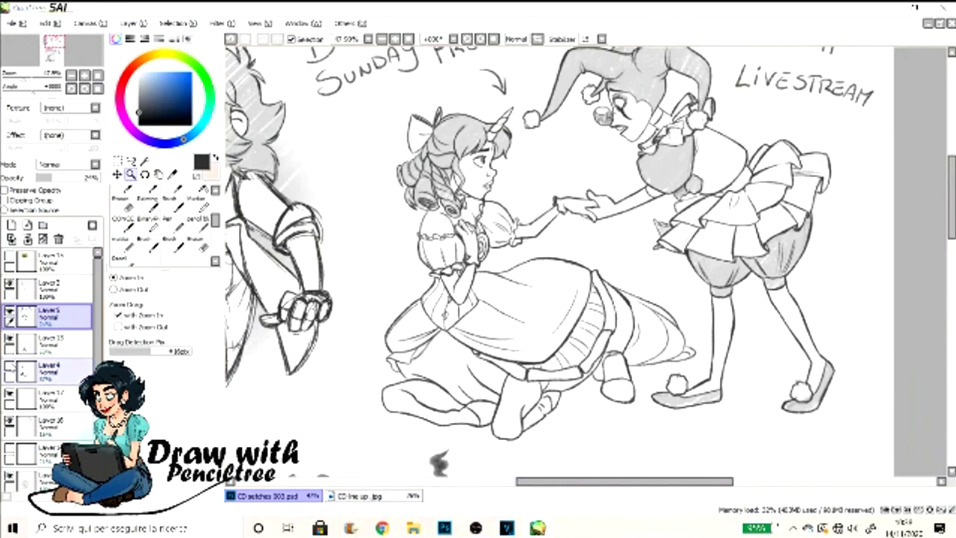
key("ctrl+plus")
key("b")
mouse_move(446, 317)
left_mouse_down()
mouse_move(486, 351)
mouse_move(705, 277)
left_mouse_up()
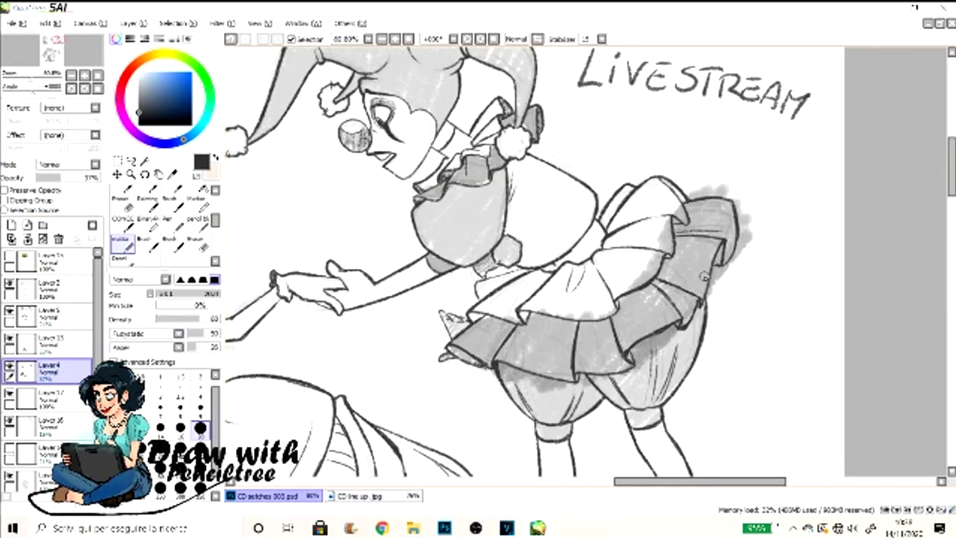
Erase the grey around the jester's skirt, and shade the girl's puffed sleeves and underskirt pleats light grey on Layer 5
key("End")
key("End")
key("End")
key("End")
key("End")
key("e")
key("End")
key("End")
key("End")
key("End")
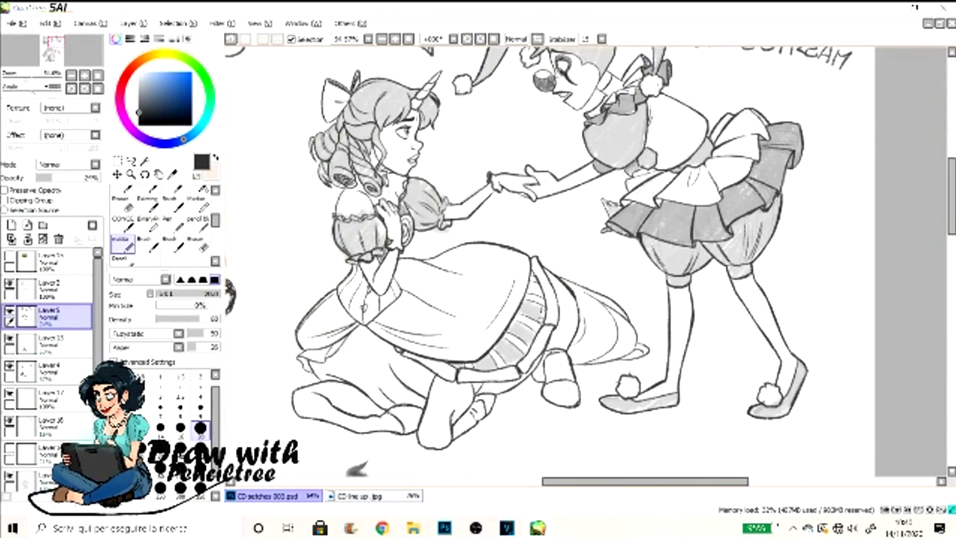
Shade the girl's bodice, overskirt and tail a darker grey on Layer 4
left_click(45, 367)
left_click_drag(351, 284, 516, 336)
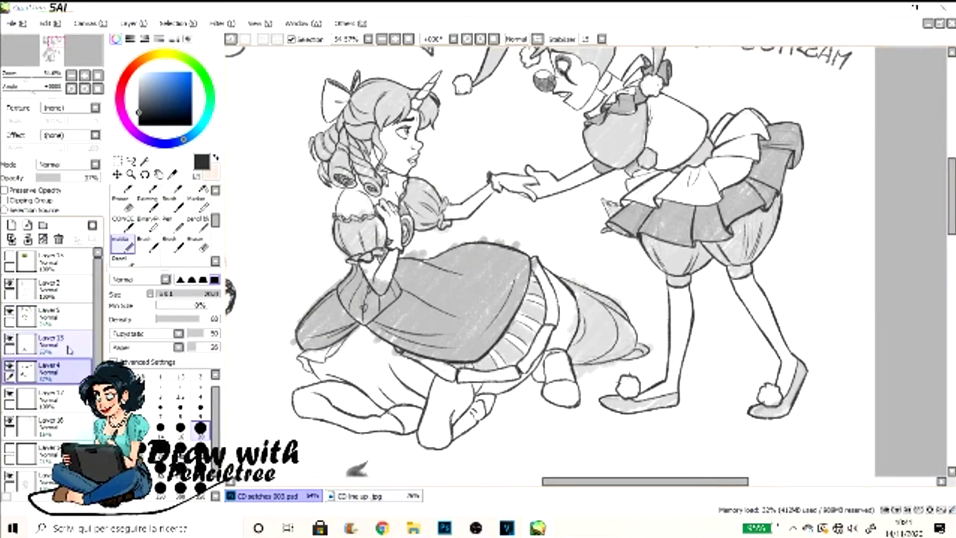
left_click_drag(389, 408, 568, 396)
Erase the grey that spills outside the girl's puffed sleeves, bodice, overskirt and tail on Layers 4 and 5
left_click(197, 244)
scroll(523, 262, "up", 3)
left_click(44, 314)
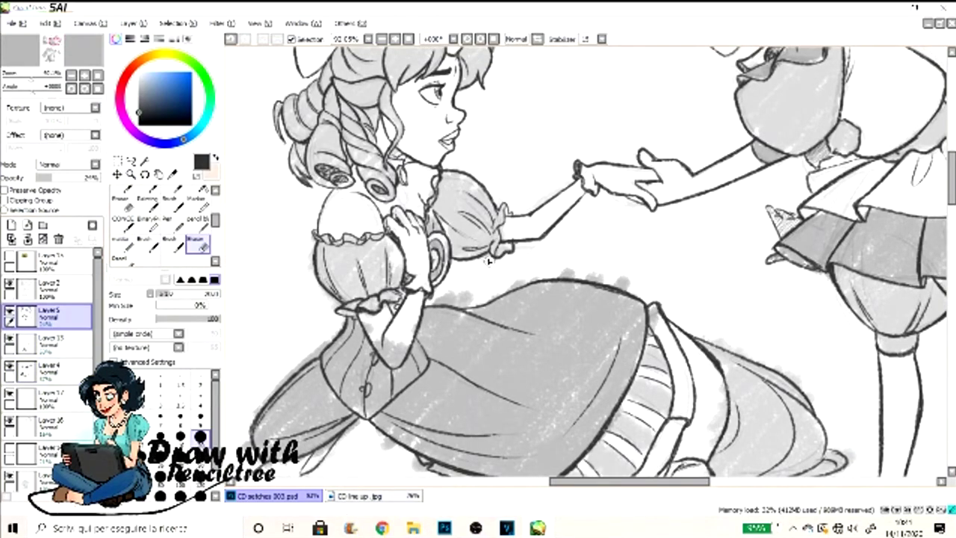
left_click(45, 367)
scroll(321, 246, "down", 3)
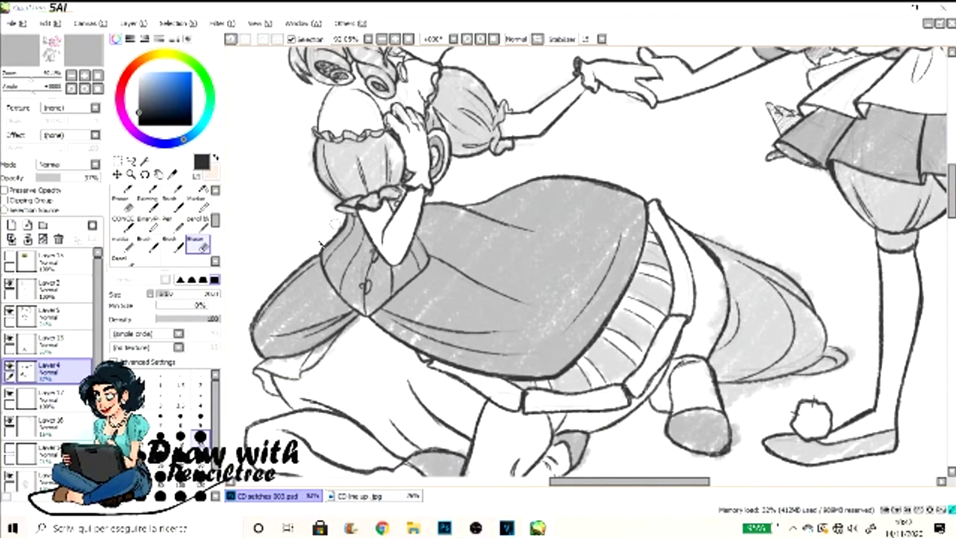
scroll(706, 374, "down", 3)
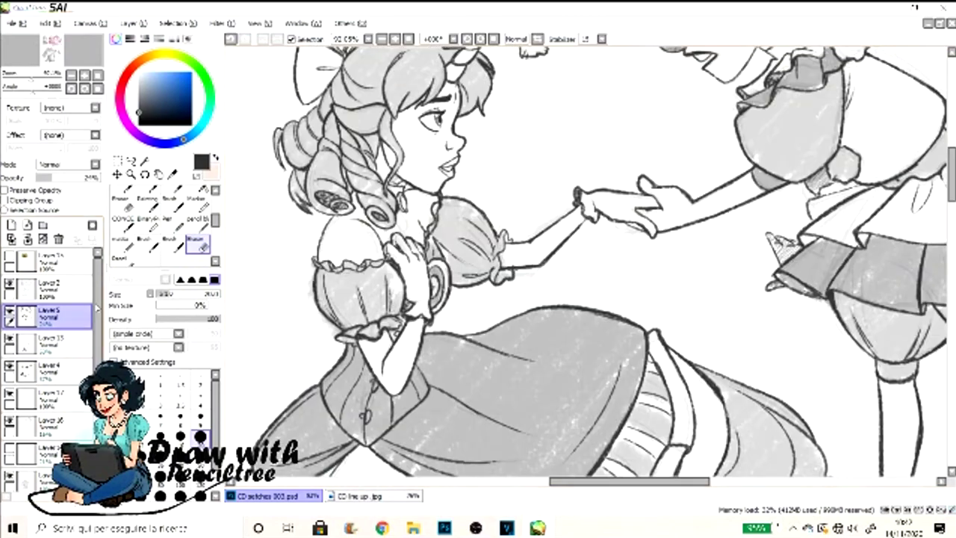
left_click(45, 314)
left_click(120, 243)
scroll(496, 198, "up", 5)
Add a new layer above Layer 4 and softly shade the girl's and jester's cheeks grey
left_click(45, 367)
scroll(497, 198, "down", 3)
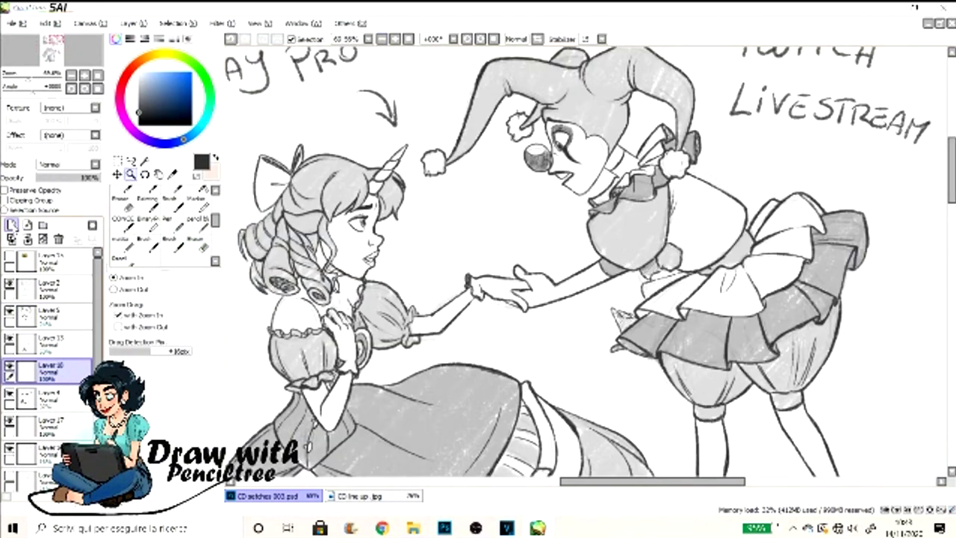
scroll(523, 225, "up", 3)
key("b")
key("m")
scroll(591, 260, "down", 2)
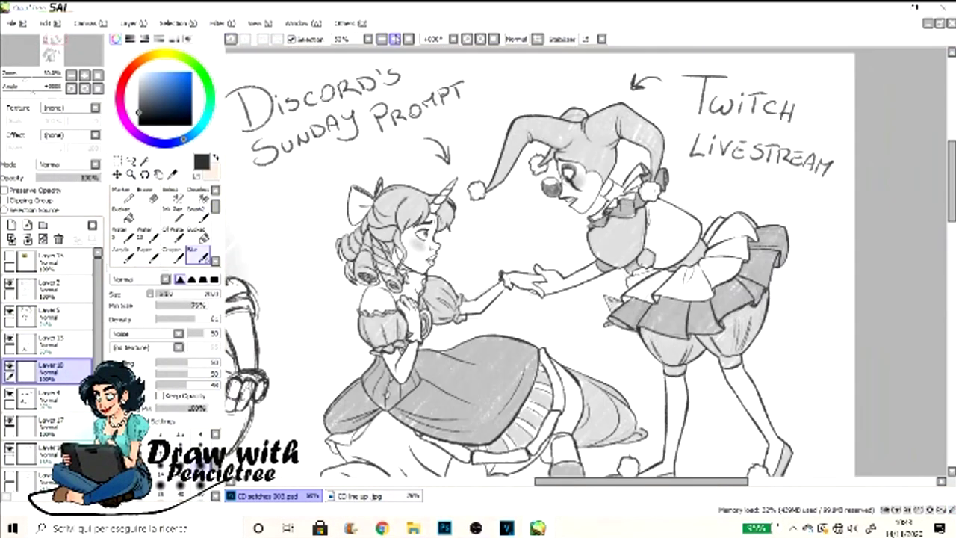
Try to hatch a dark ground shadow beneath the kneeling girl on a new layer below Layer 4
scroll(590, 260, "up", 3)
scroll(328, 233, "down", 3)
key("Delete")
left_click(45, 422)
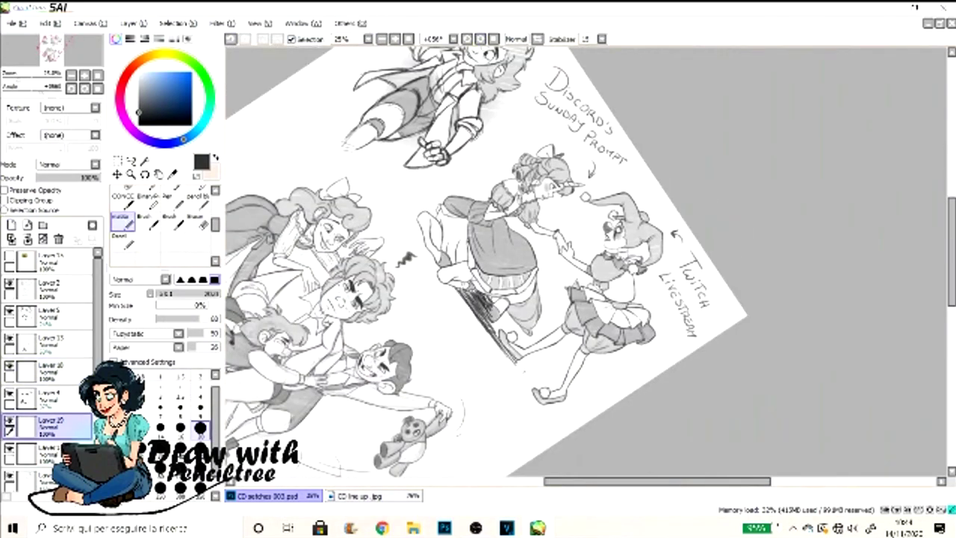
key("End")
key("End")
key("End")
Draw ground lines under the girl and jester and strengthen the motion arcs around the lower group on Layer 2
left_click(44, 288)
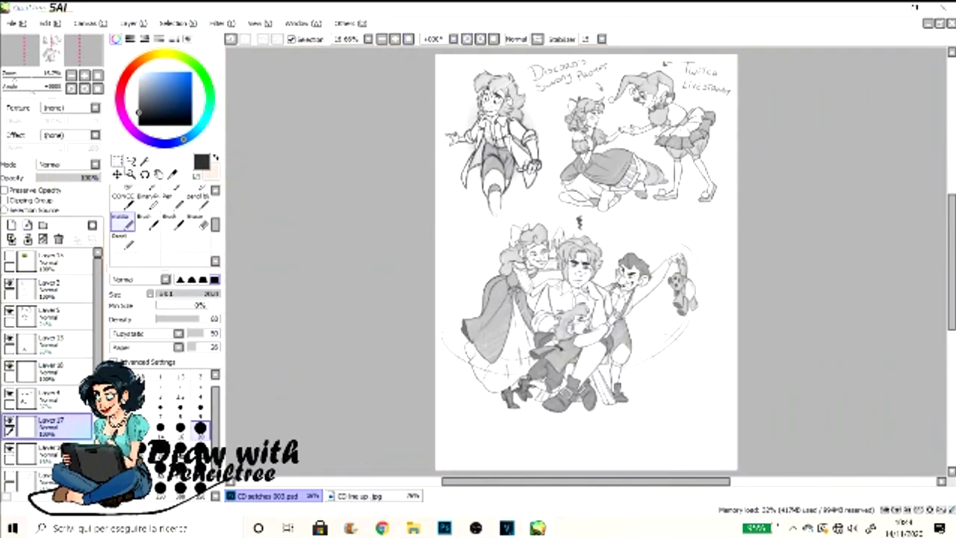
scroll(571, 275, "up", 2)
scroll(335, 450, "down", 3)
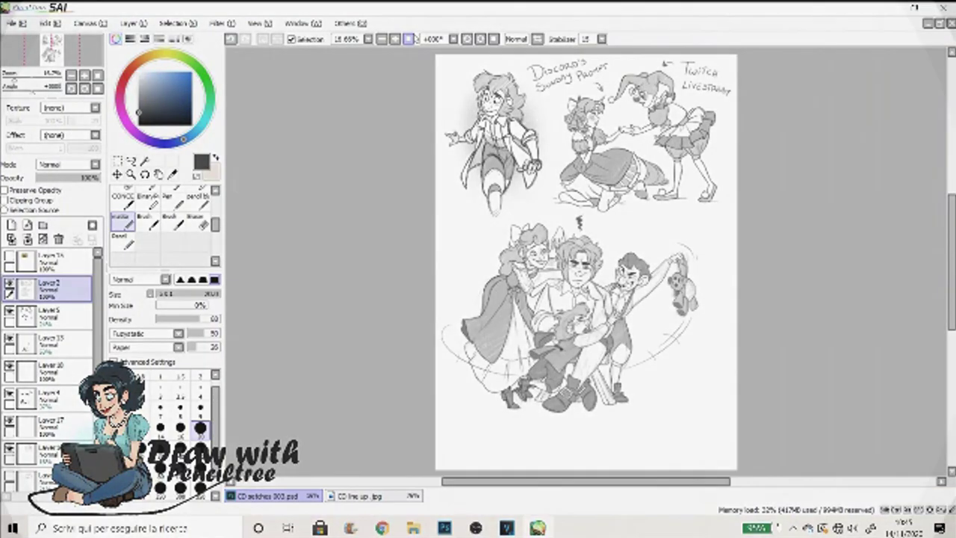